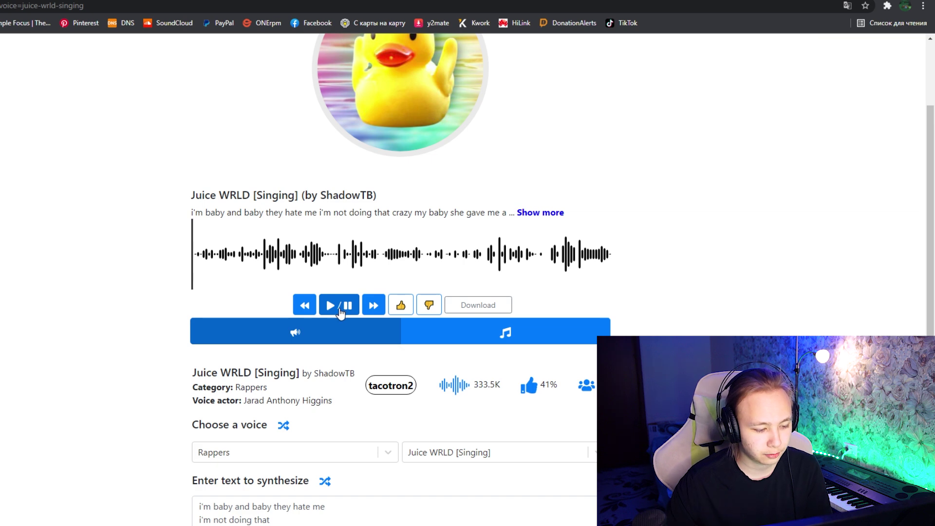
# Play back the synthesized Juice WRLD [Singing] vocal to hear the result.
pyautogui.click(341, 312)
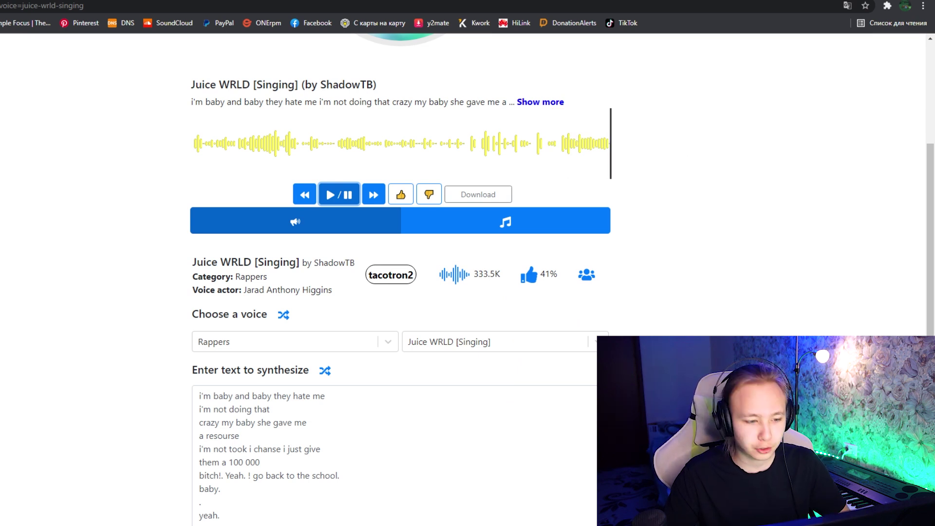
pyautogui.scroll(2, 483, 316)
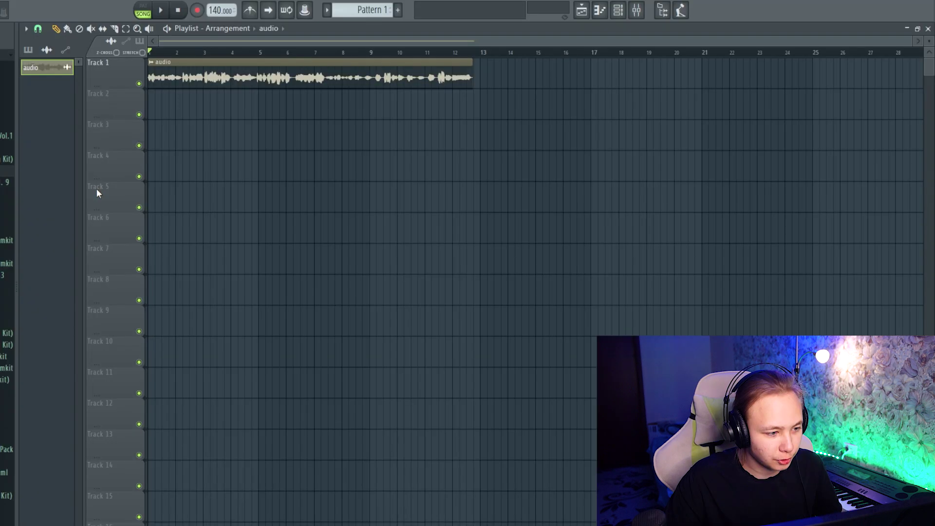
# Open the Tempo tapper and tap the tempo along with the imported vocal while it plays.
pyautogui.scroll(1, 185, 129)
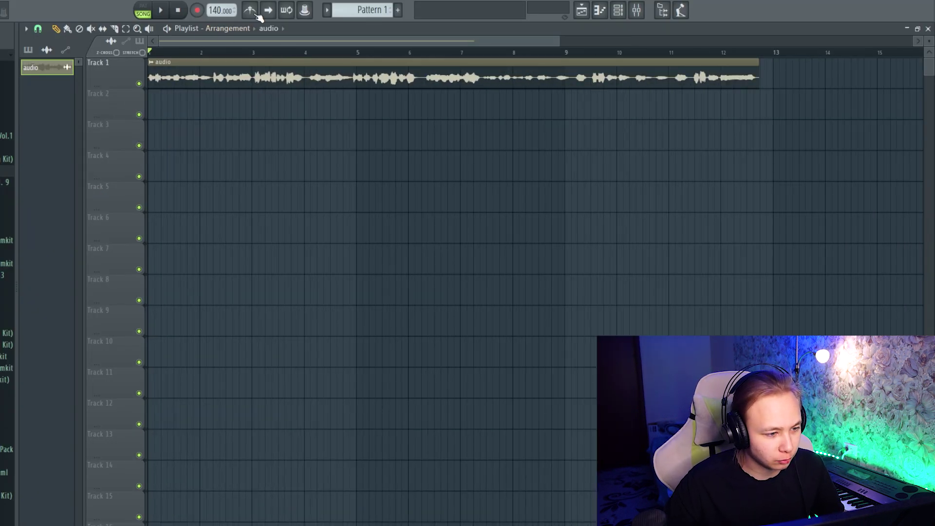
pyautogui.click(681, 14)
pyautogui.moveTo(422, 205); pyautogui.dragTo(450, 187)
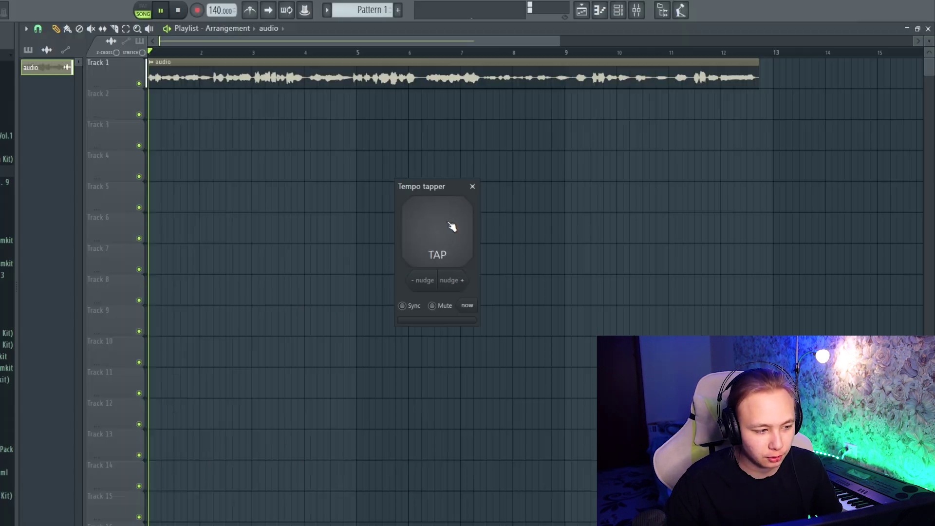
pyautogui.press('space')
pyautogui.click(413, 224)
pyautogui.click(413, 225)
pyautogui.click(413, 224)
pyautogui.click(449, 227)
pyautogui.click(450, 227)
pyautogui.click(450, 227)
pyautogui.click(449, 227)
pyautogui.click(450, 227)
pyautogui.click(451, 227)
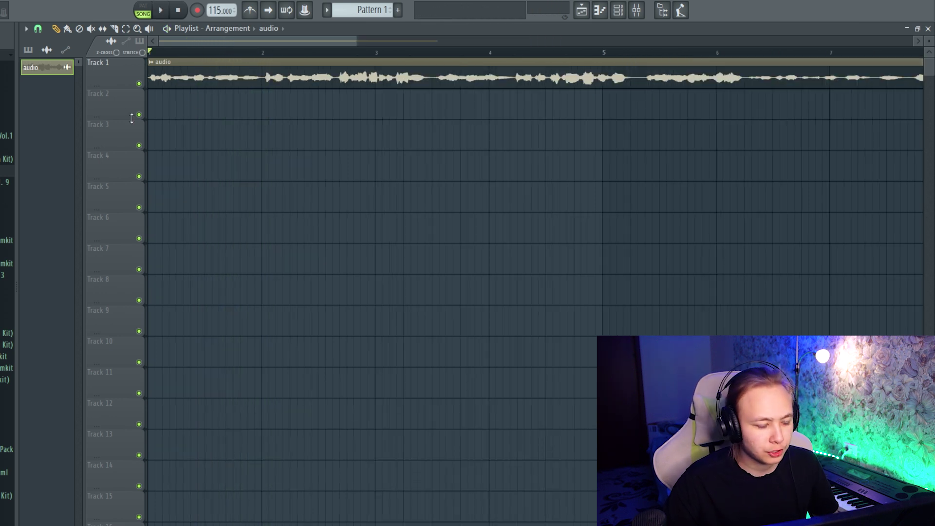
# Shift the vocal clip on Track 1 about half a beat later and play it against the metronome.
pyautogui.scroll(2, 194, 50)
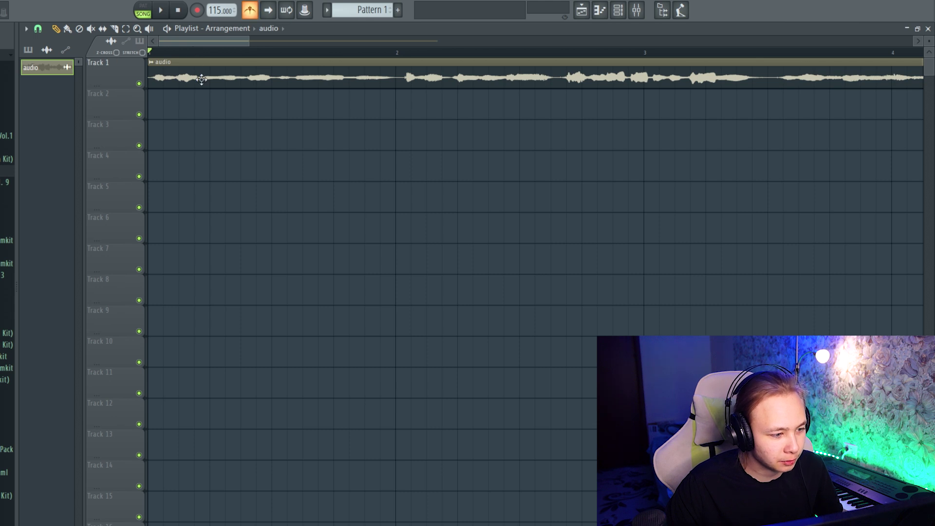
pyautogui.moveTo(240, 81); pyautogui.dragTo(271, 74)
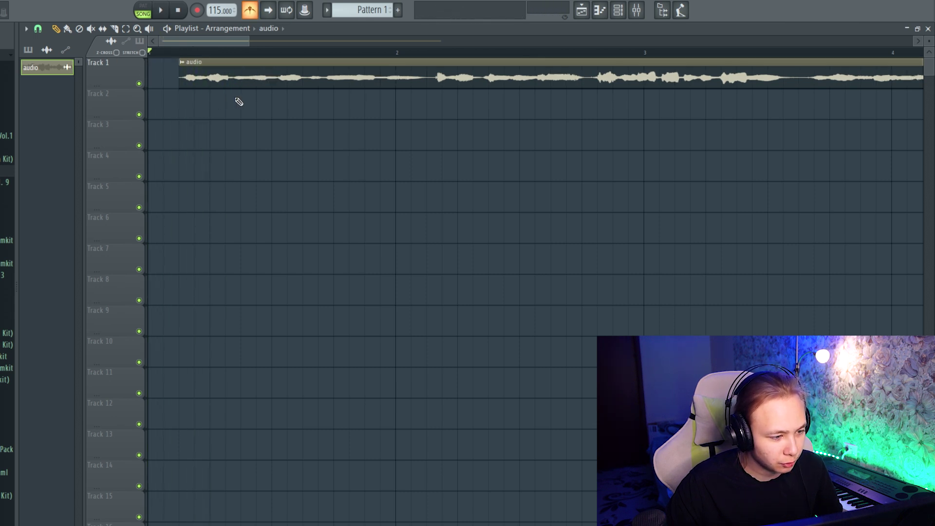
pyautogui.press('space')
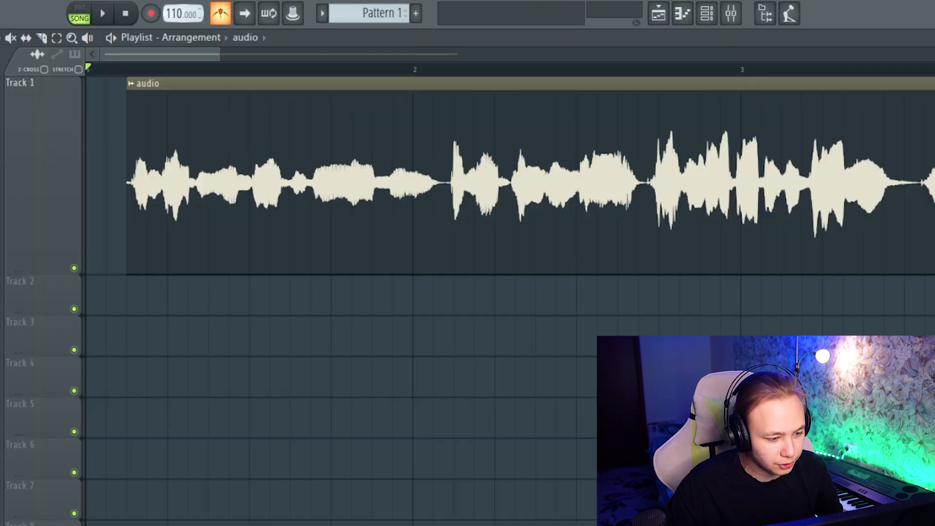
# Set the project tempo to 107 BPM and play the vocal to check the timing.
pyautogui.moveTo(174, 13); pyautogui.dragTo(174, 16)
pyautogui.scroll(-2, 253, 179)
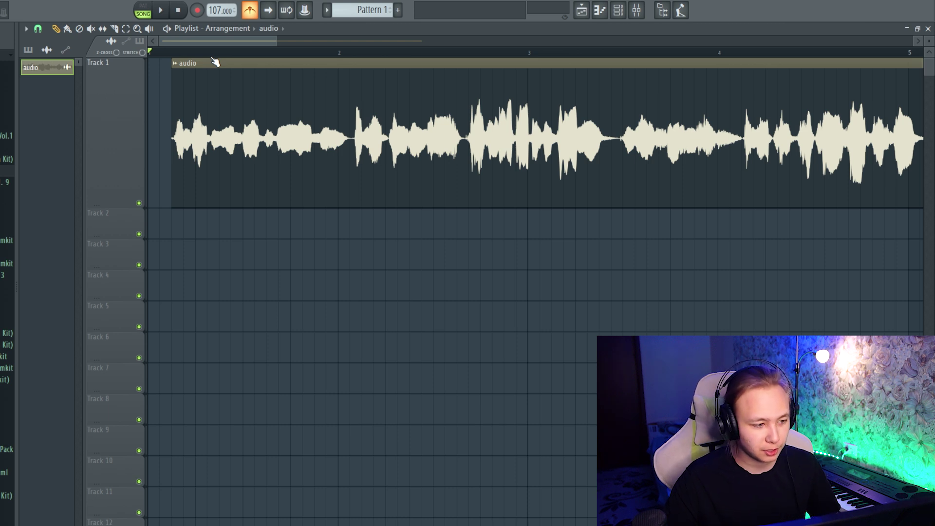
pyautogui.scroll(2, 114, 138)
pyautogui.press('space')
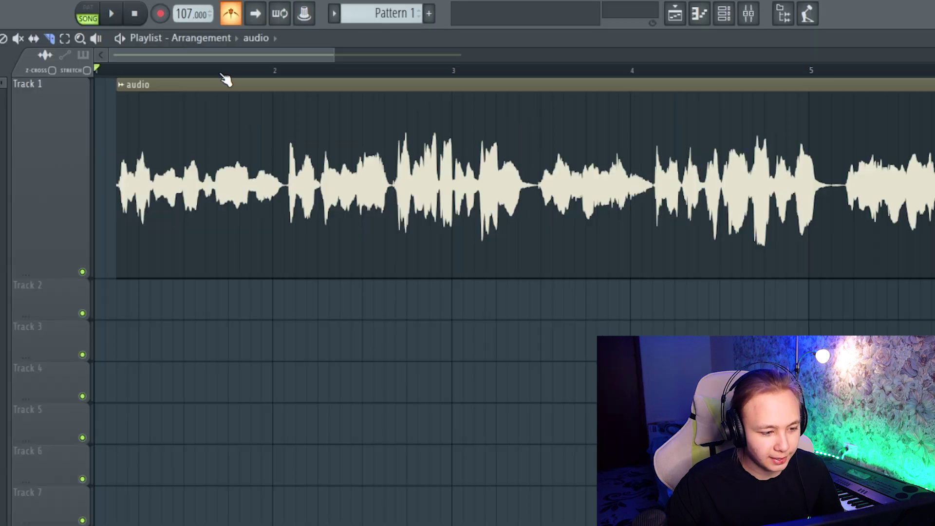
# Slice the vocal clip on Track 1 at the phrase breaks between bars 2 and 3.
pyautogui.moveTo(217, 73)
pyautogui.mouseDown()
pyautogui.moveTo(396, 82)
pyautogui.moveTo(340, 87)
pyautogui.mouseUp()
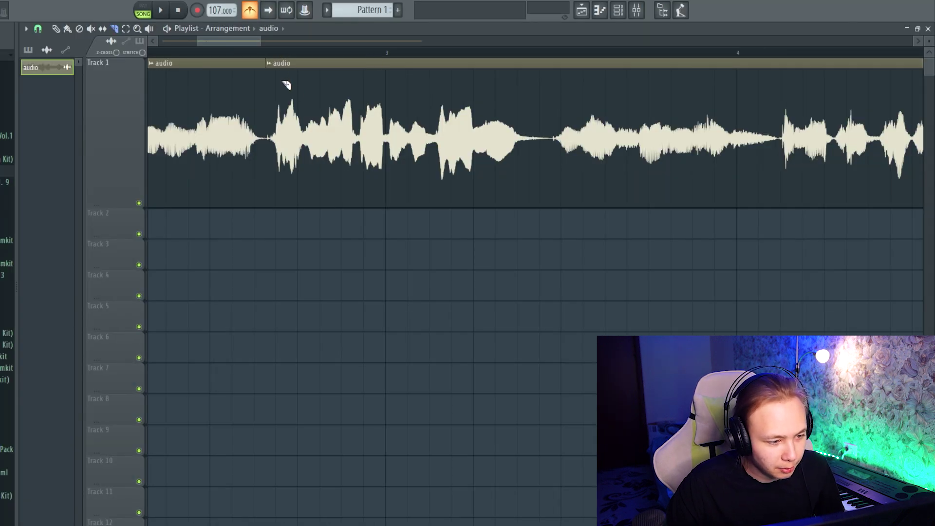
pyautogui.scroll(-2, 287, 85)
pyautogui.moveTo(280, 55)
pyautogui.mouseDown()
pyautogui.moveTo(328, 80)
pyautogui.moveTo(288, 82)
pyautogui.mouseUp()
pyautogui.scroll(1, 269, 151)
pyautogui.scroll(1, 269, 152)
# Shift the vocal phrase starting just before bar 3 slightly later and play it to check the timing.
pyautogui.click(293, 55)
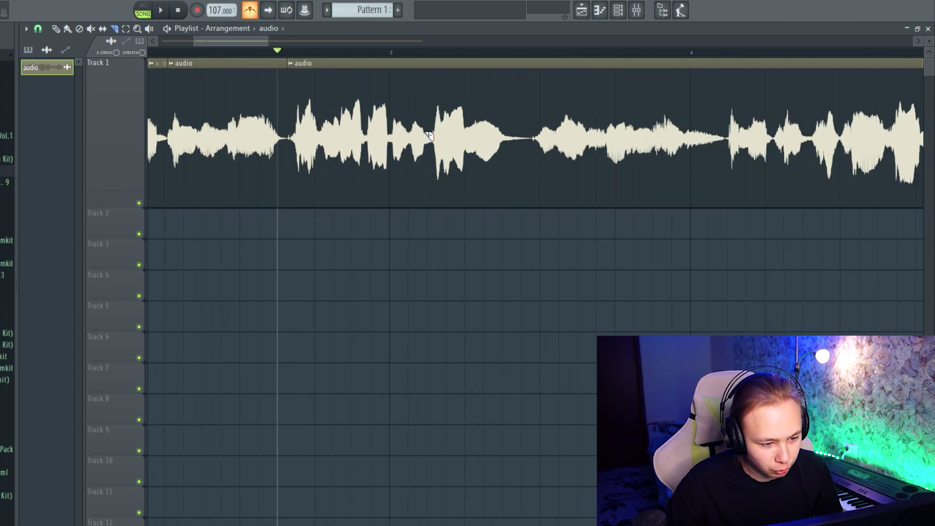
pyautogui.scroll(-2, 330, 154)
pyautogui.press('space')
pyautogui.moveTo(426, 157); pyautogui.dragTo(436, 157)
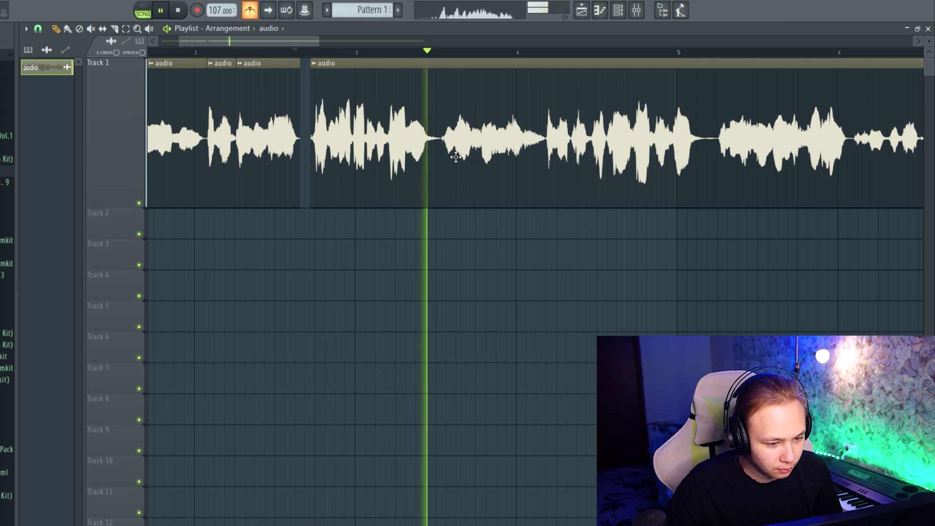
pyautogui.press('space')
# Play the vocal from bar 5 and slice it midway through the phrase between bars 5 and 6.
pyautogui.click(345, 54)
pyautogui.press('c')
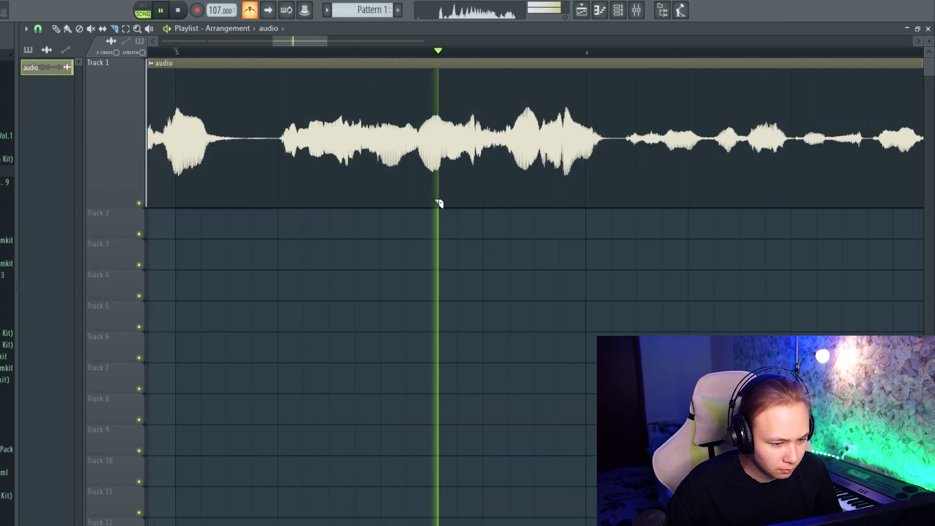
pyautogui.press('space')
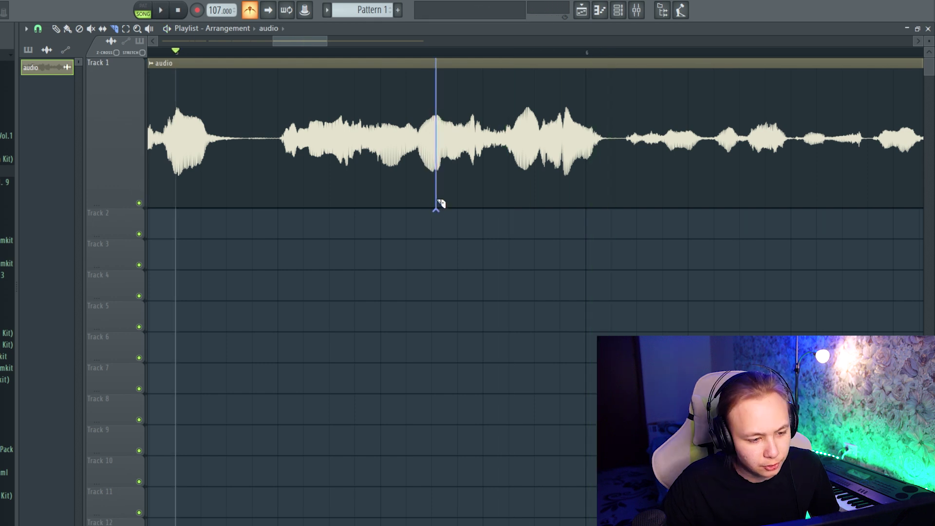
pyautogui.click(419, 225)
pyautogui.scroll(-2, 249, 238)
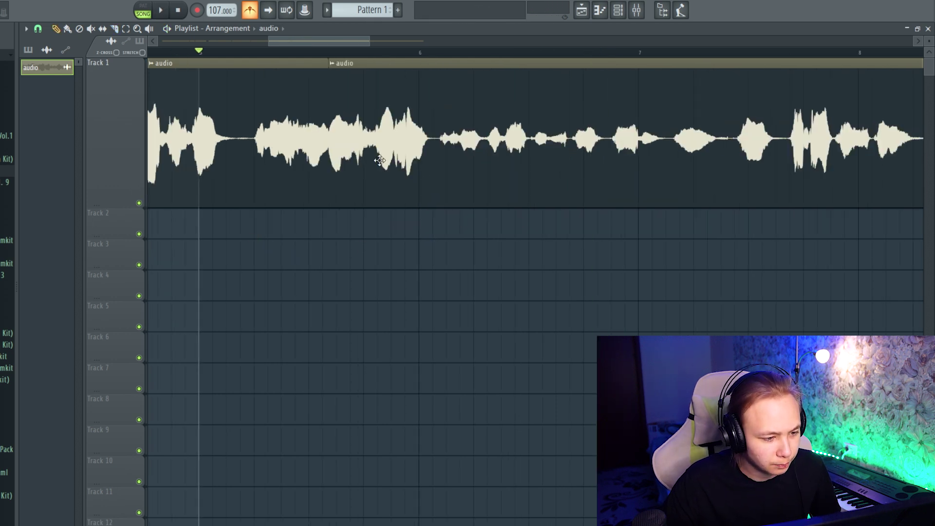
# Move the vocal section after the slice between bars 5 and 6 slightly later, leaving a short gap before it.
pyautogui.moveTo(378, 175); pyautogui.dragTo(432, 171)
pyautogui.hscroll(-1, 250, 45)
pyautogui.click(267, 53)
pyautogui.moveTo(442, 178); pyautogui.dragTo(426, 181)
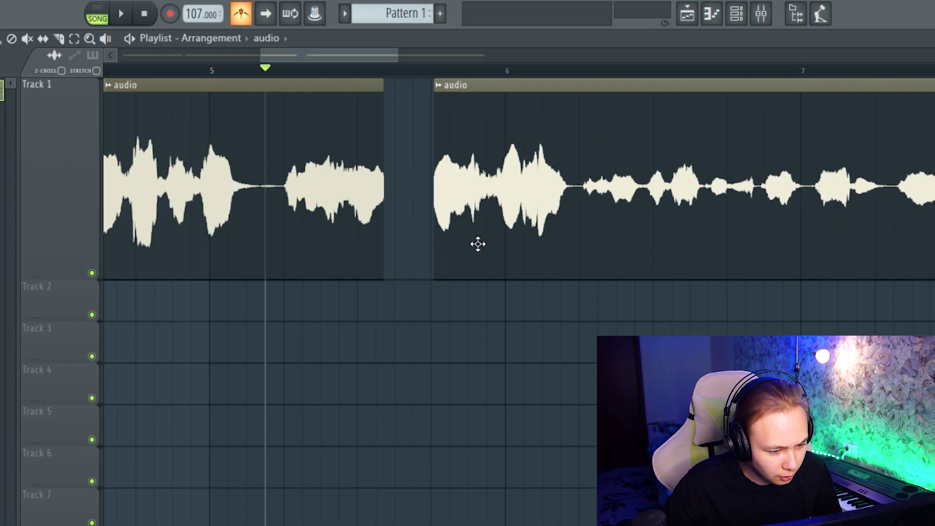
pyautogui.moveTo(478, 244); pyautogui.dragTo(474, 243)
pyautogui.scroll(-5, 380, 334)
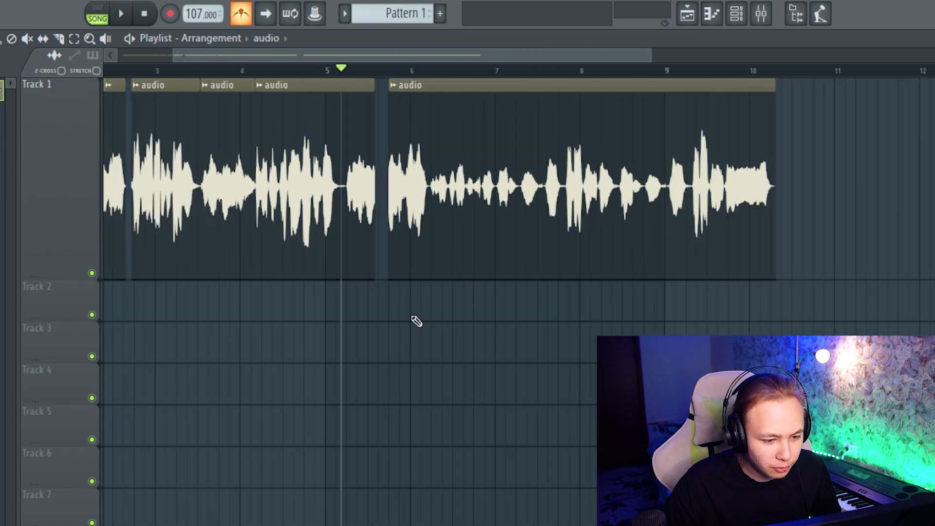
# Play the final vocal section from just before bar 9 and slice it near bar 9.
pyautogui.scroll(5, 570, 293)
pyautogui.click(364, 72)
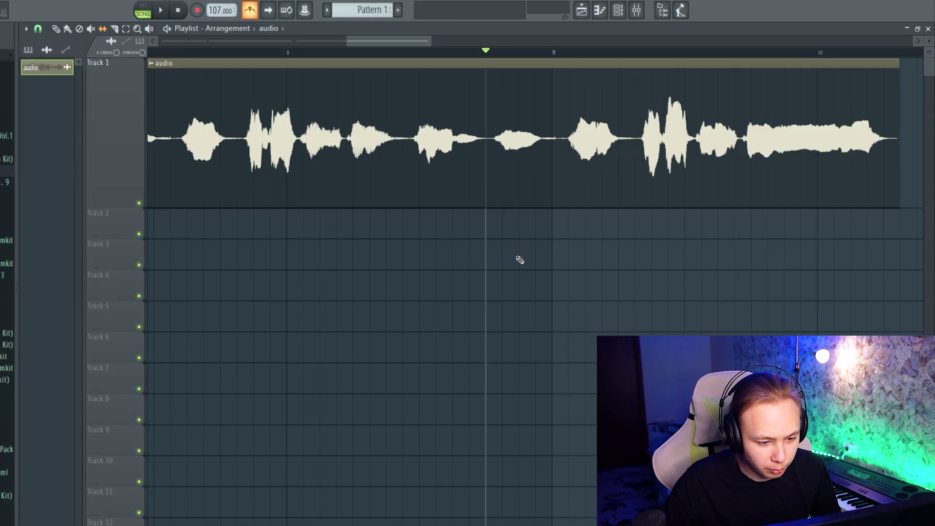
pyautogui.press('space')
pyautogui.moveTo(563, 83); pyautogui.dragTo(563, 288)
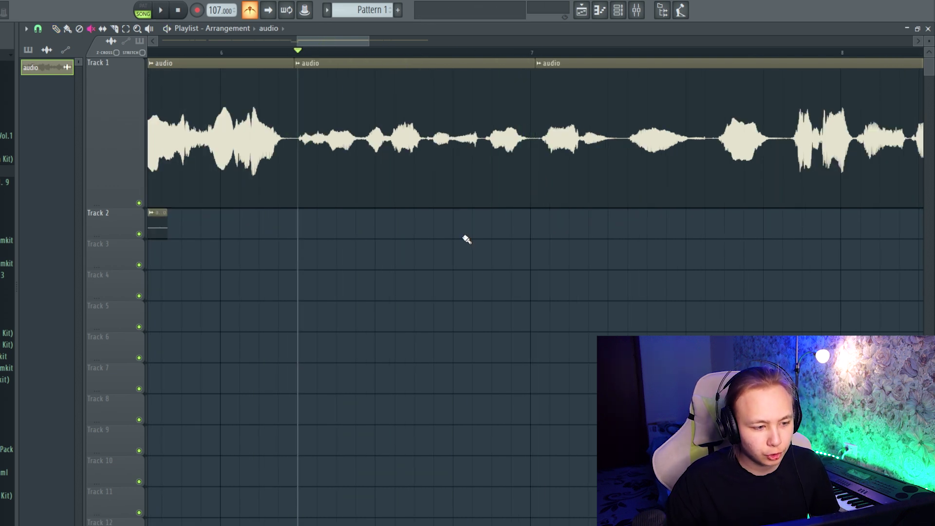
# Make the quiet phrase before bar 7 a unique clip, time-stretch it to end before bar 7, and play it.
pyautogui.click(298, 64)
pyautogui.click(331, 144)
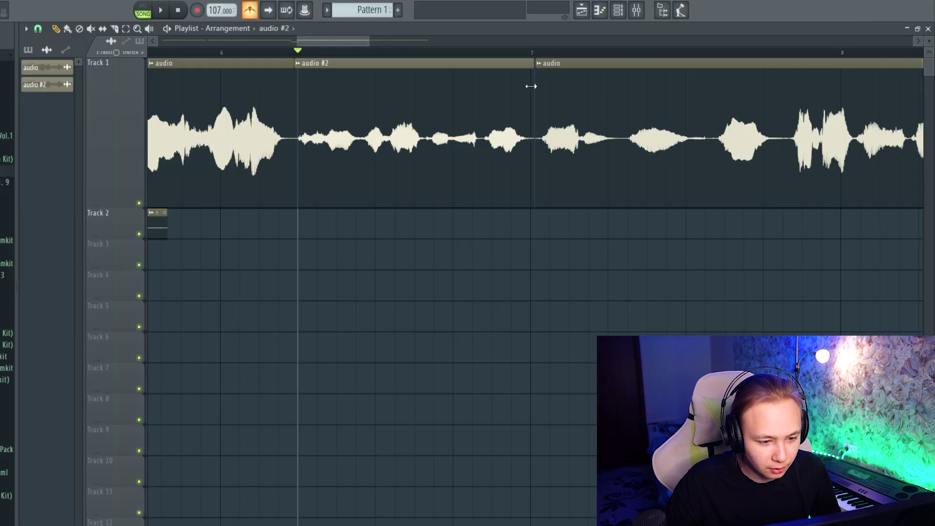
pyautogui.moveTo(877, 125); pyautogui.dragTo(823, 204)
pyautogui.moveTo(544, 174); pyautogui.dragTo(537, 175)
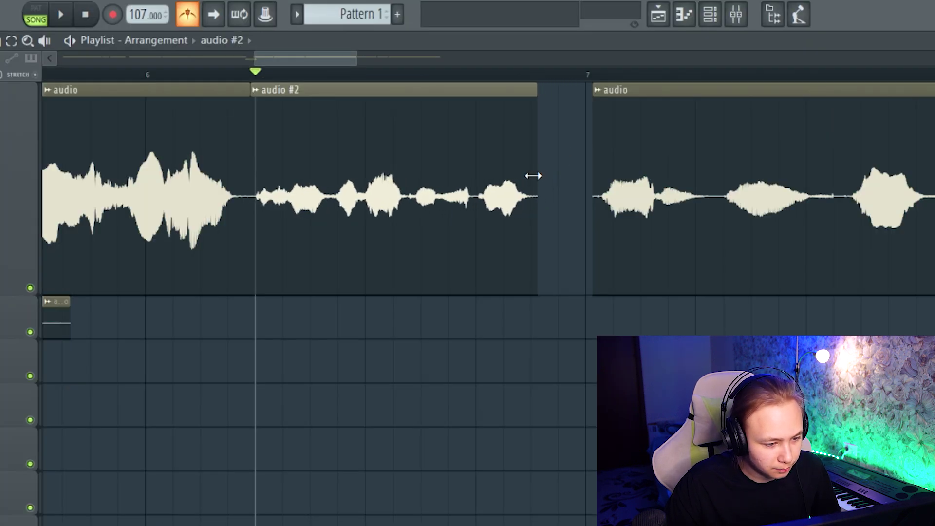
pyautogui.press('space')
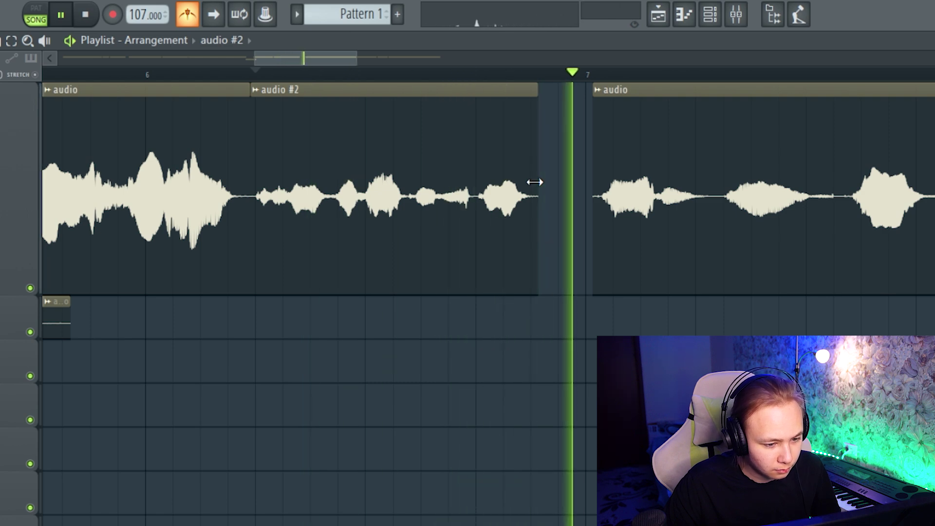
pyautogui.press('space')
# Set the time stretching mode of the audio #2 clip to Stretch.
pyautogui.doubleClick(333, 171)
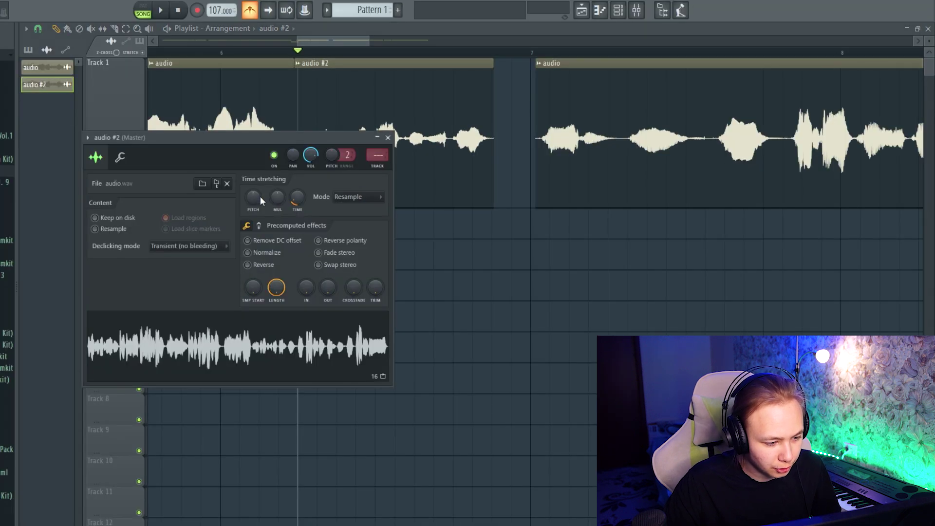
pyautogui.click(256, 197)
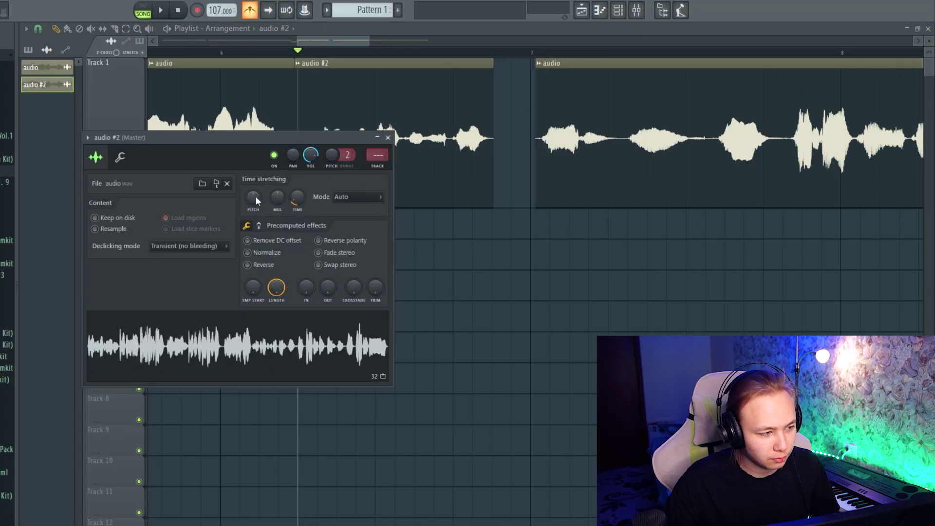
pyautogui.scroll(-1, 366, 200)
pyautogui.click(364, 199)
pyautogui.click(350, 227)
# Set the time stretching mode of the original audio clip to Stretch and close its settings.
pyautogui.doubleClick(610, 139)
pyautogui.click(345, 185)
pyautogui.click(343, 213)
pyautogui.click(374, 123)
# Play the vocal arrangement through the edited phrases around bar 6 to check the timing.
pyautogui.scroll(-3, 374, 167)
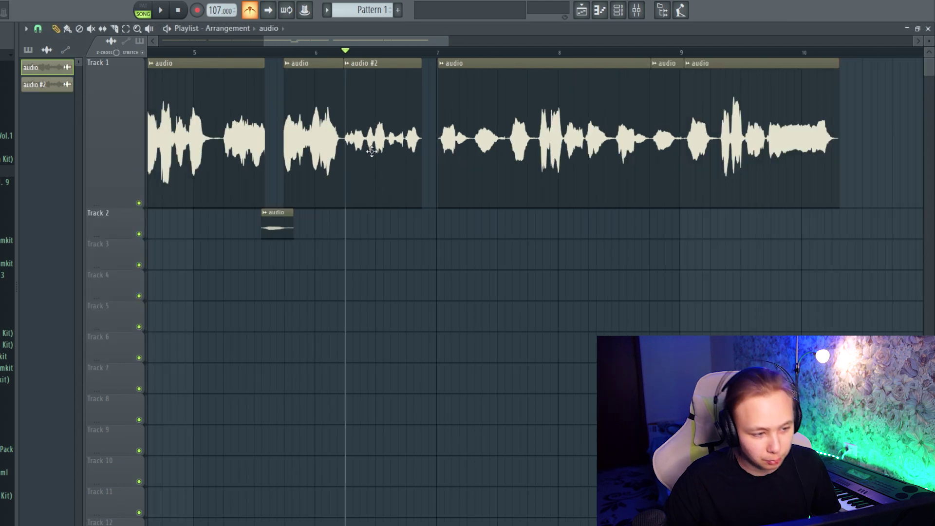
pyautogui.press('space')
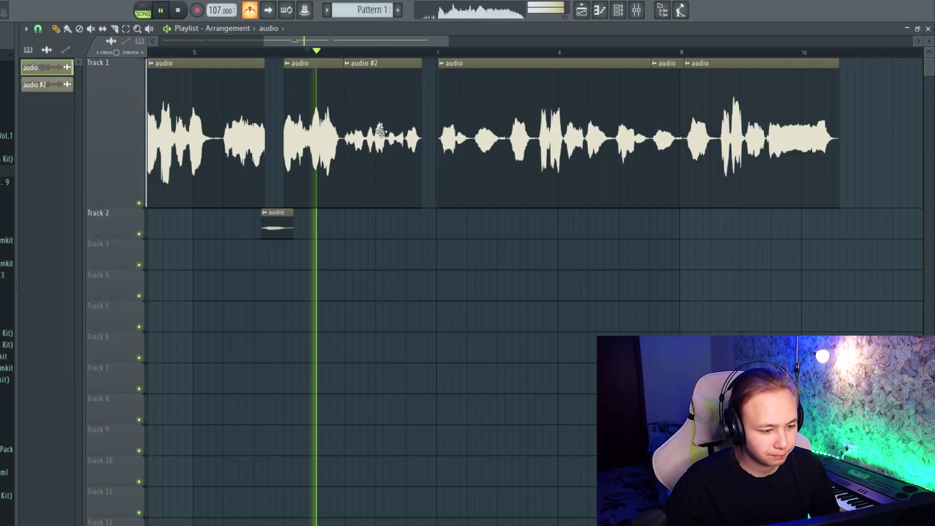
pyautogui.scroll(3, 393, 151)
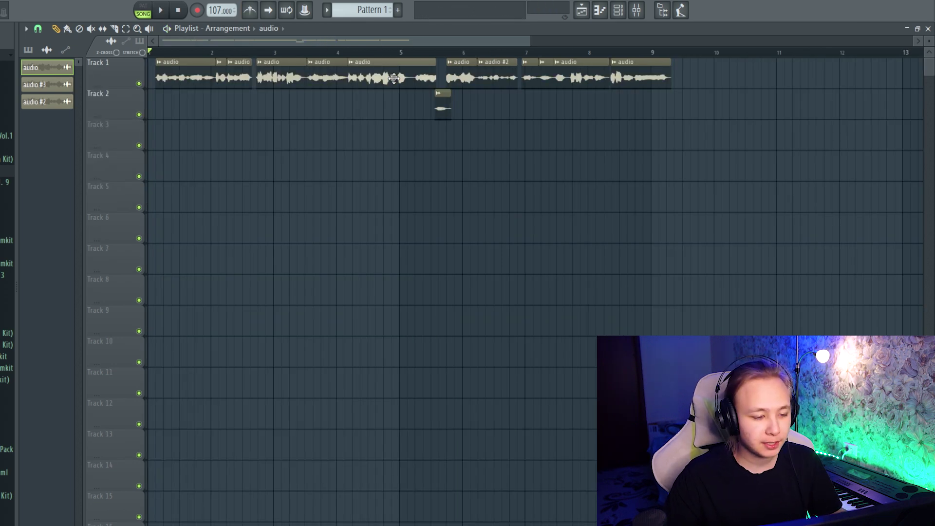
# Route the original audio clip to mixer track 1 and close its settings.
pyautogui.doubleClick(394, 78)
pyautogui.click(364, 153)
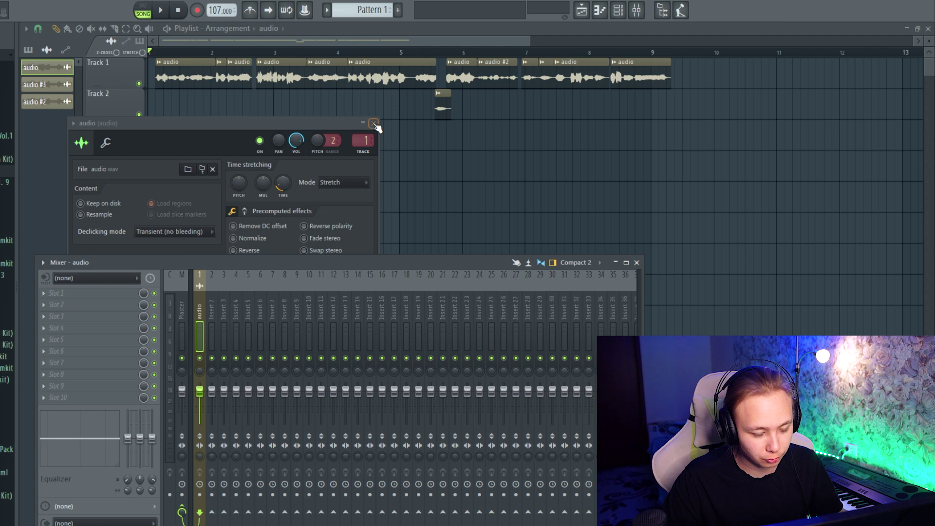
pyautogui.click(374, 124)
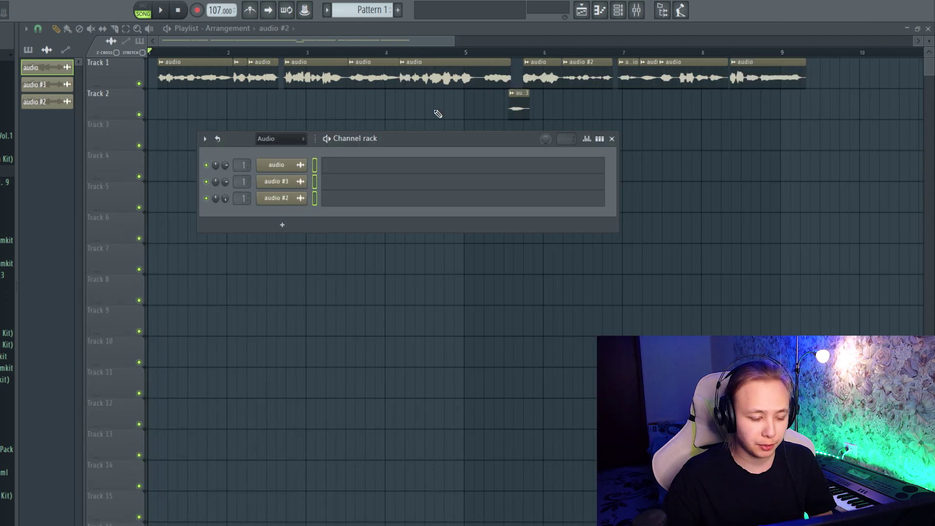
# Load Waves Tune Real-Time Stereo on the vocals' audio mixer track and reposition its window.
pyautogui.moveTo(298, 146); pyautogui.dragTo(307, 144)
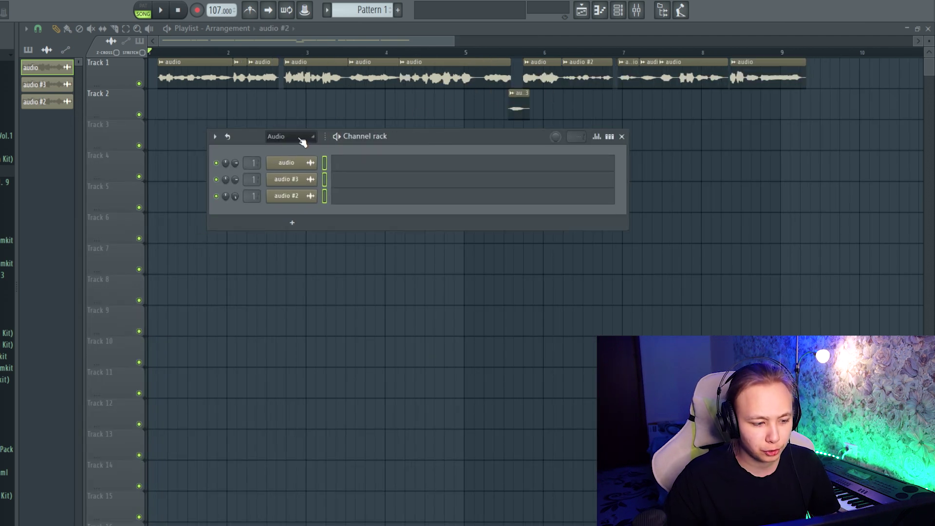
pyautogui.click(287, 166)
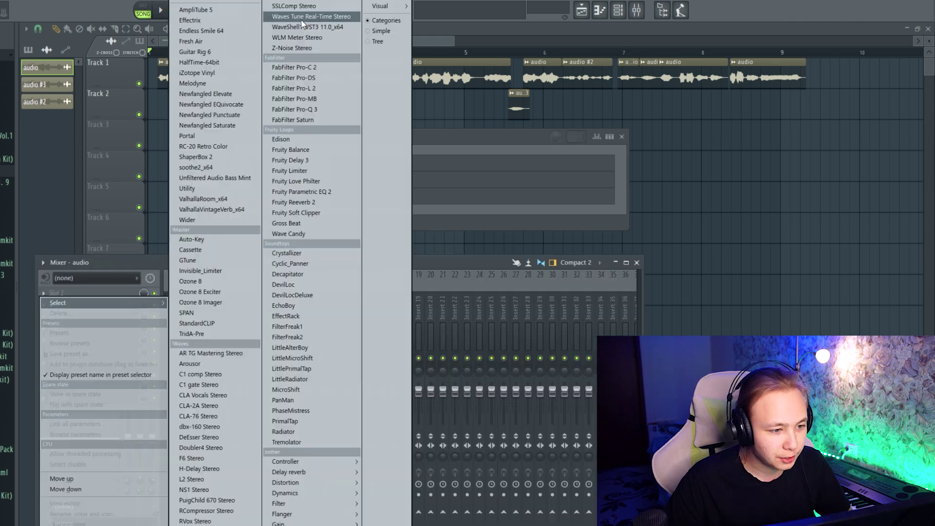
pyautogui.click(299, 22)
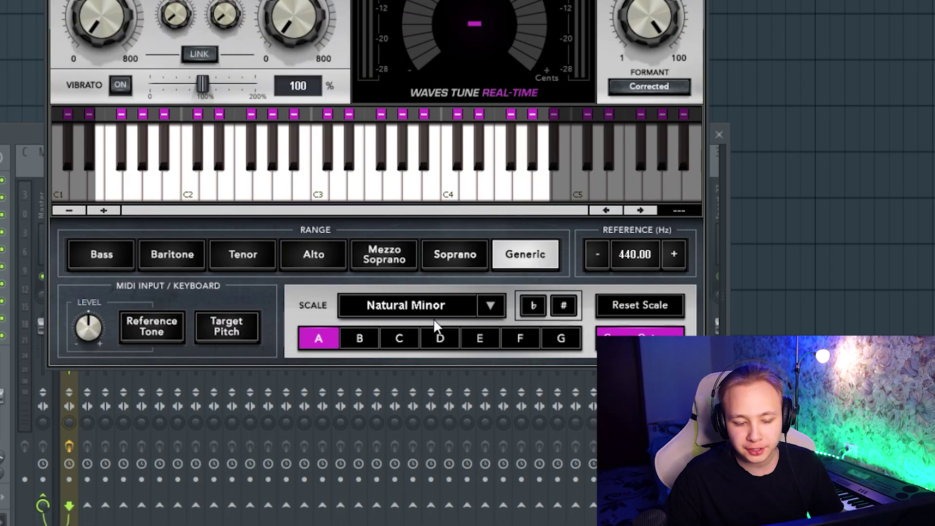
pyautogui.moveTo(341, 0); pyautogui.dragTo(337, 9)
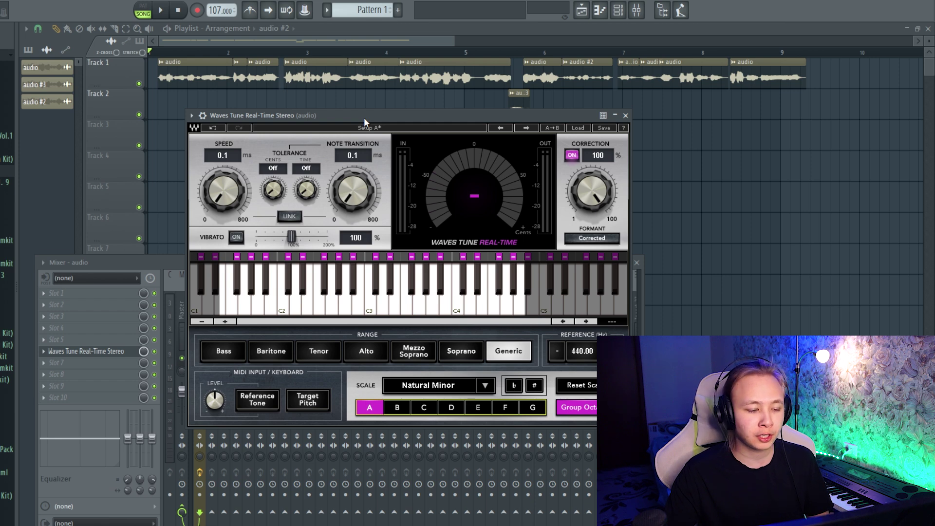
pyautogui.moveTo(364, 118); pyautogui.dragTo(358, 111)
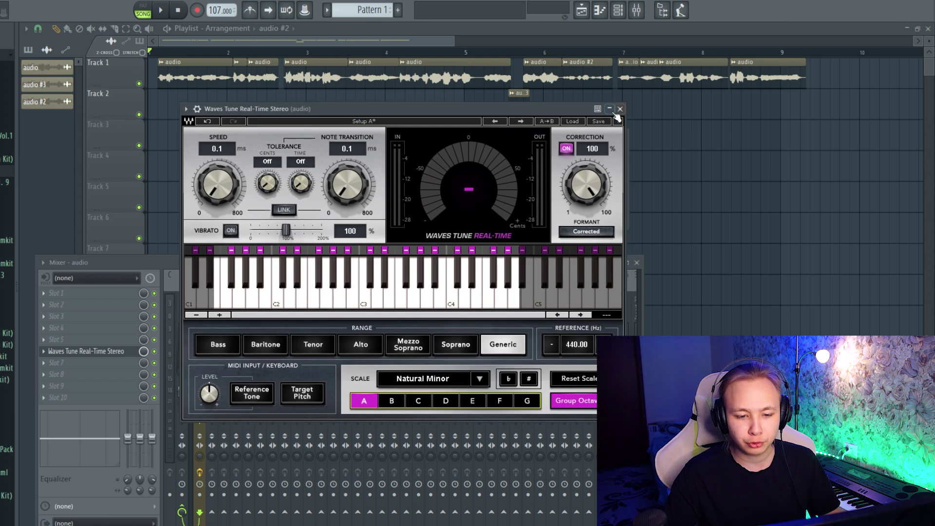
# Play the vocal around bar 8 with the pitch correction set to A Natural Minor.
pyautogui.click(762, 51)
pyautogui.press('space')
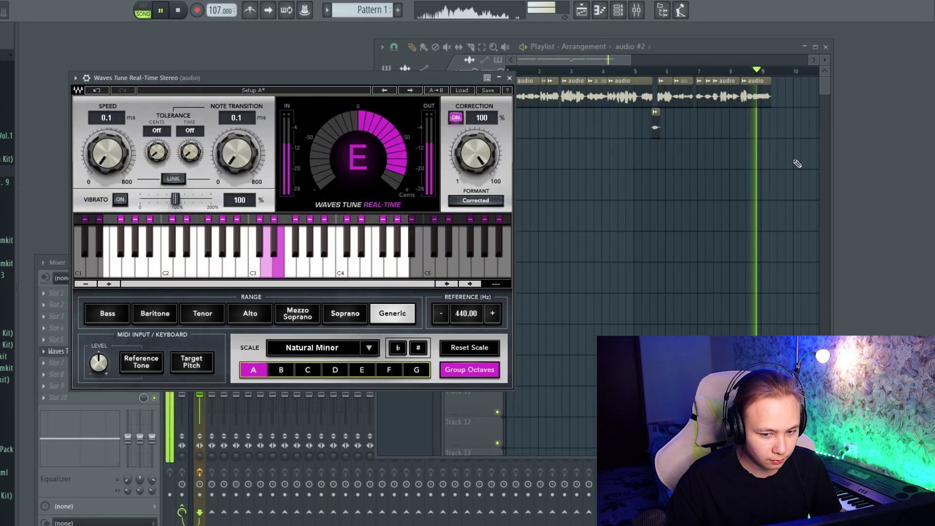
pyautogui.press('space')
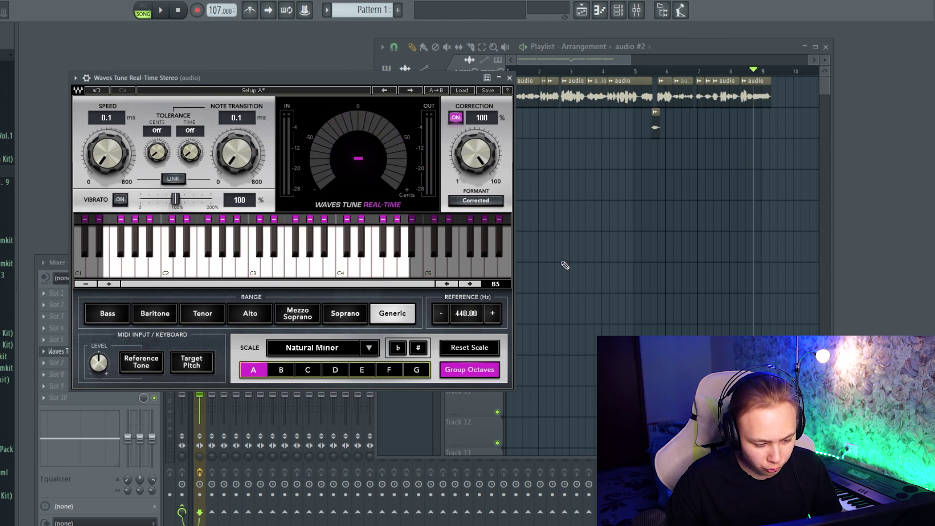
# Try B and C as the root of the Natural Minor scale, playing the last vocal phrase with each.
pyautogui.click(288, 374)
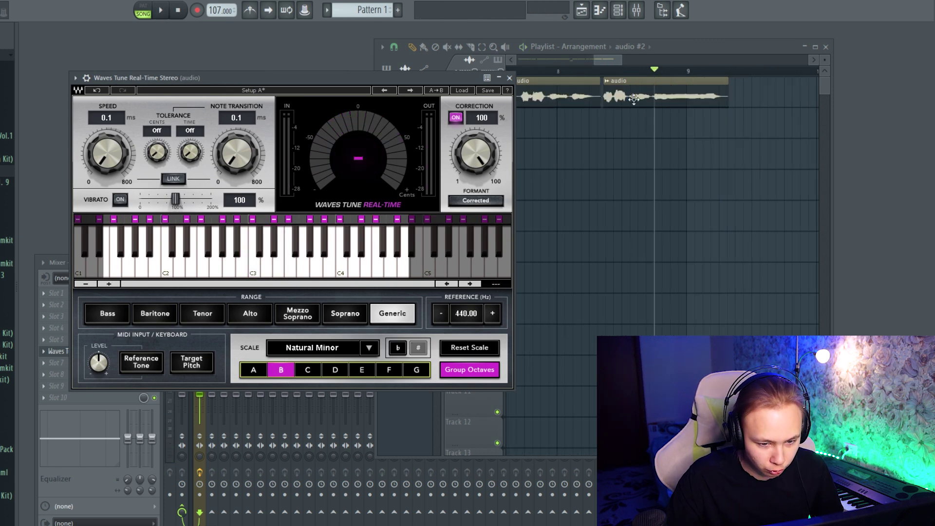
pyautogui.press('space')
pyautogui.press('space')
pyautogui.click(319, 373)
pyautogui.press('space')
pyautogui.press('space')
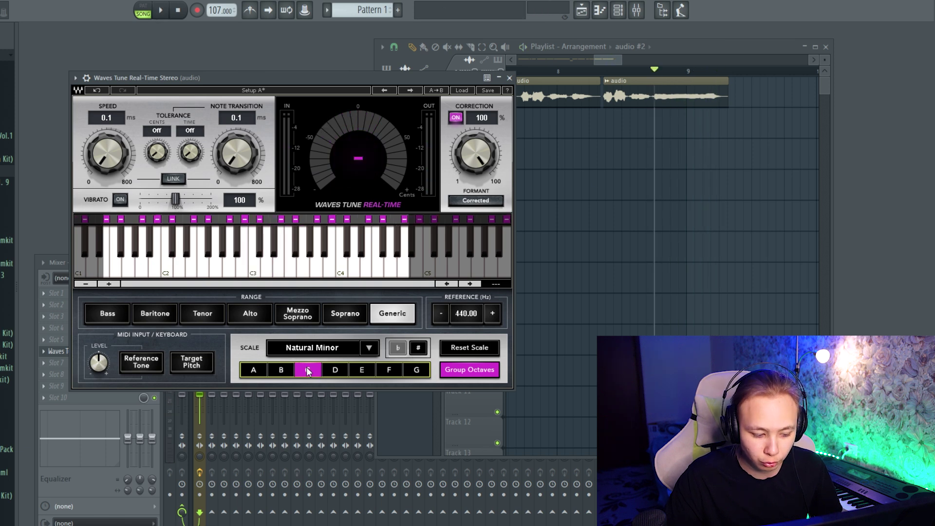
# Set the pitch correction to F Natural Minor with linked Speed and Note Transition at 37.6 ms, and close the plugin.
pyautogui.click(386, 371)
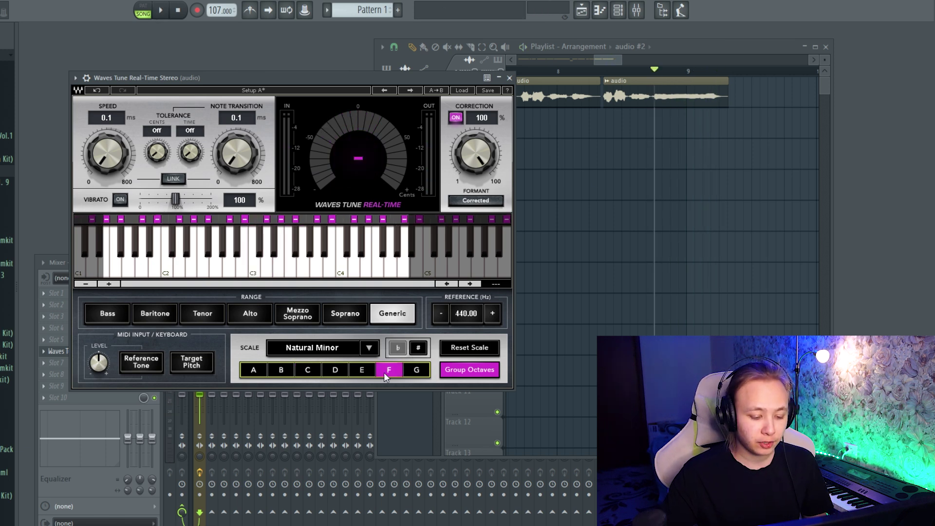
pyautogui.scroll(-2, 728, 249)
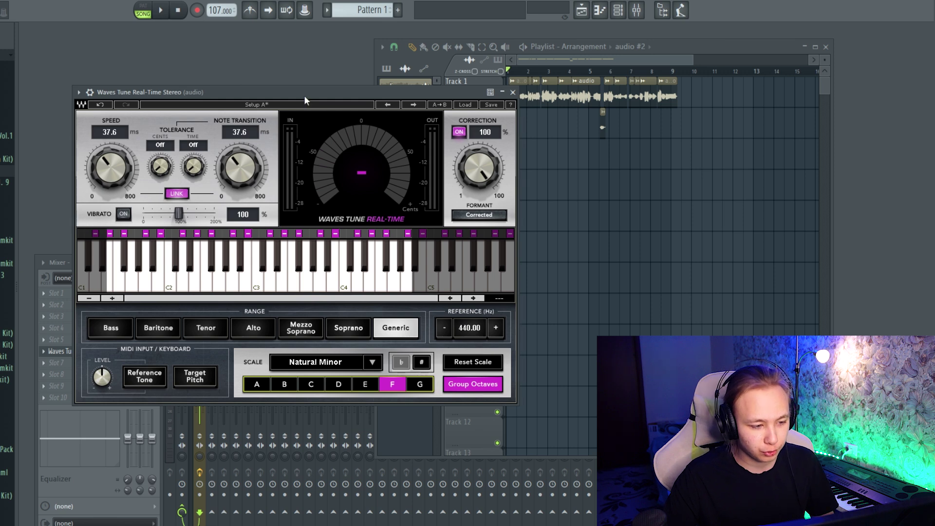
pyautogui.moveTo(304, 97); pyautogui.dragTo(310, 101)
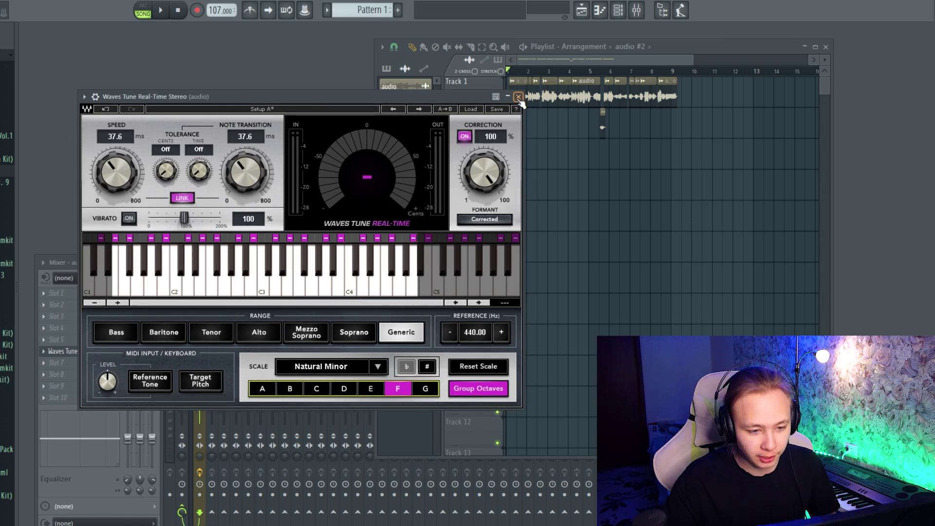
pyautogui.click(519, 96)
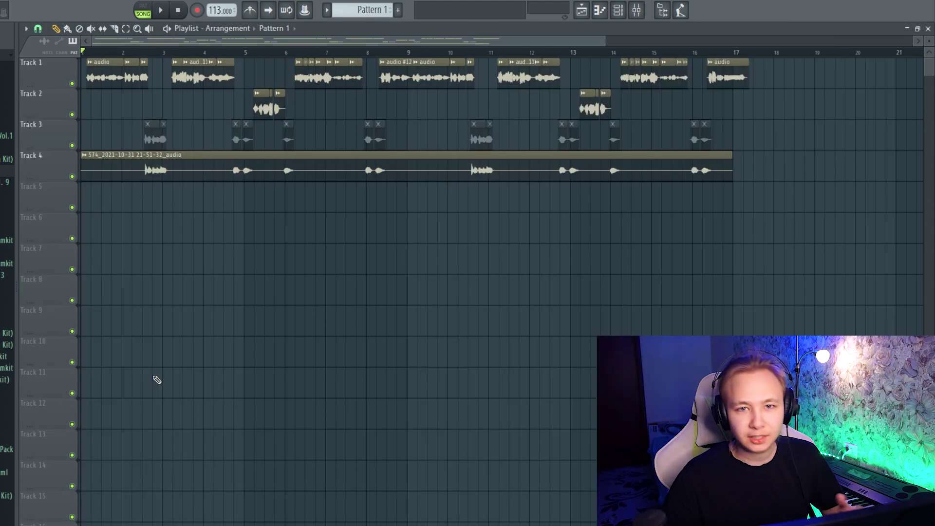
# Set Fresh Air on the vocals' mixer track to 29 Mid Air and 14 High Air while playing the arrangement.
pyautogui.scroll(2, 72, 238)
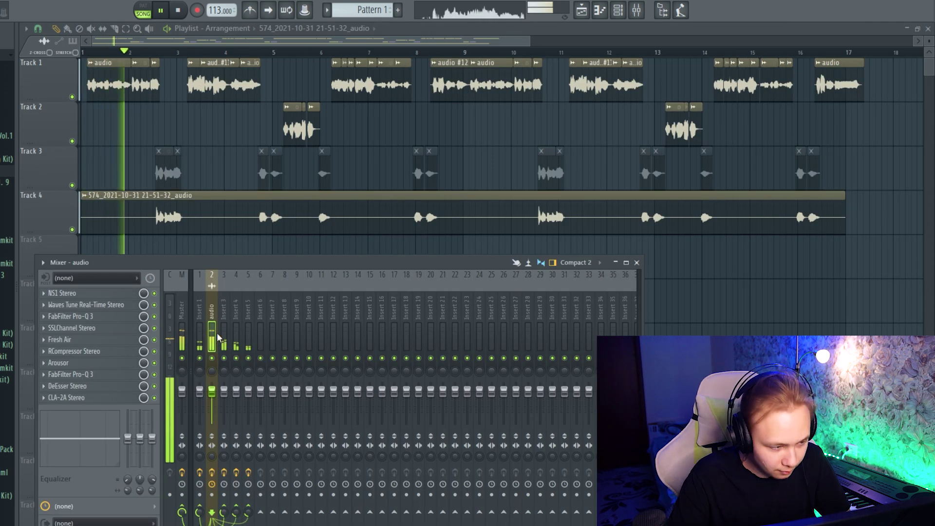
pyautogui.click(81, 342)
pyautogui.moveTo(328, 317); pyautogui.dragTo(328, 315)
pyautogui.moveTo(173, 317); pyautogui.dragTo(173, 315)
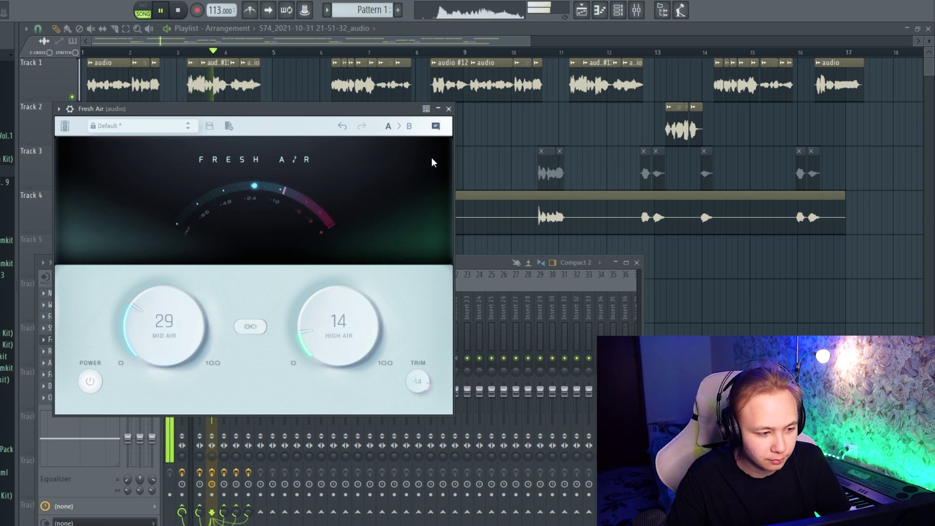
pyautogui.click(449, 109)
pyautogui.click(186, 331)
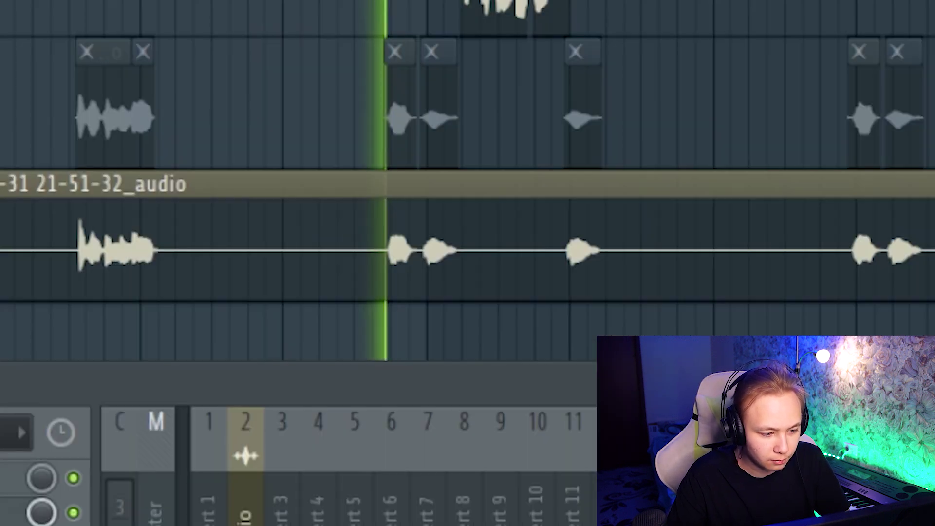
pyautogui.click(211, 334)
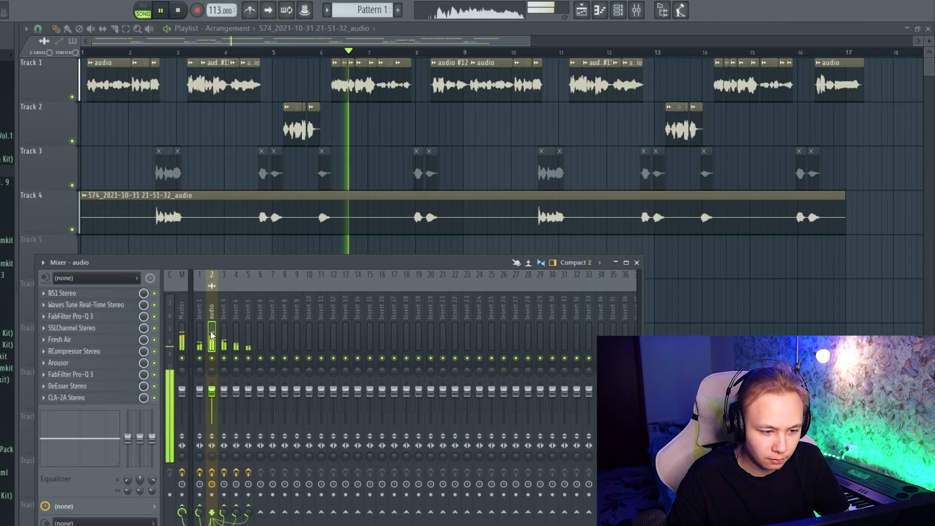
pyautogui.press('space')
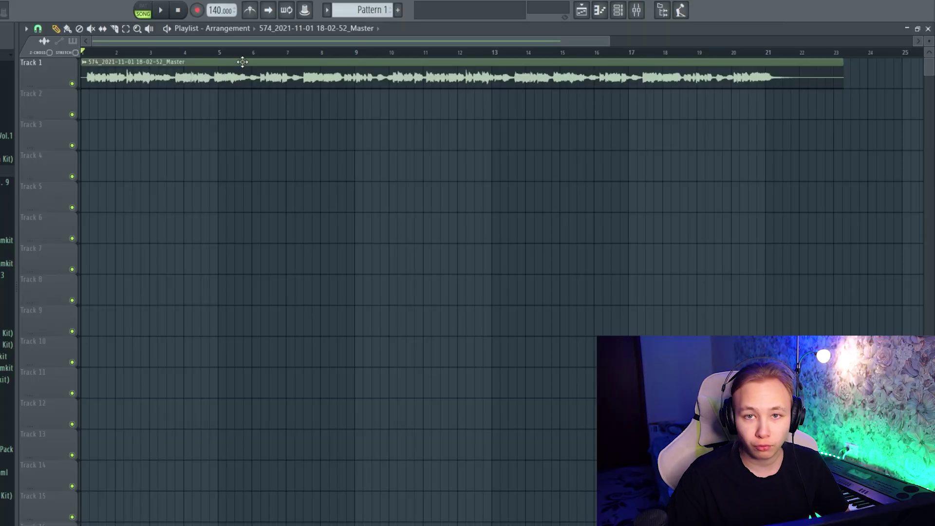
# Set the project tempo to 113 BPM and the rendered Master vocal clip's time stretching mode to Stretch.
pyautogui.moveTo(214, 10); pyautogui.dragTo(214, 23)
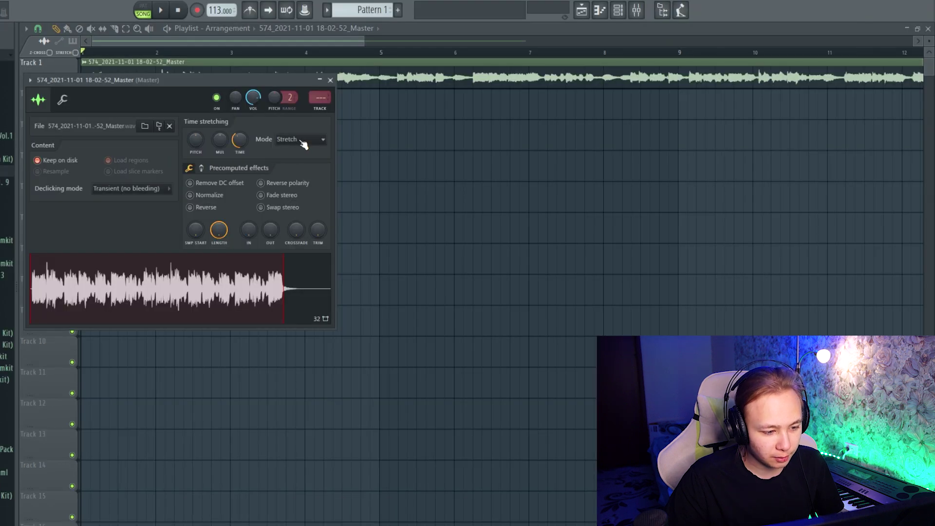
pyautogui.click(330, 80)
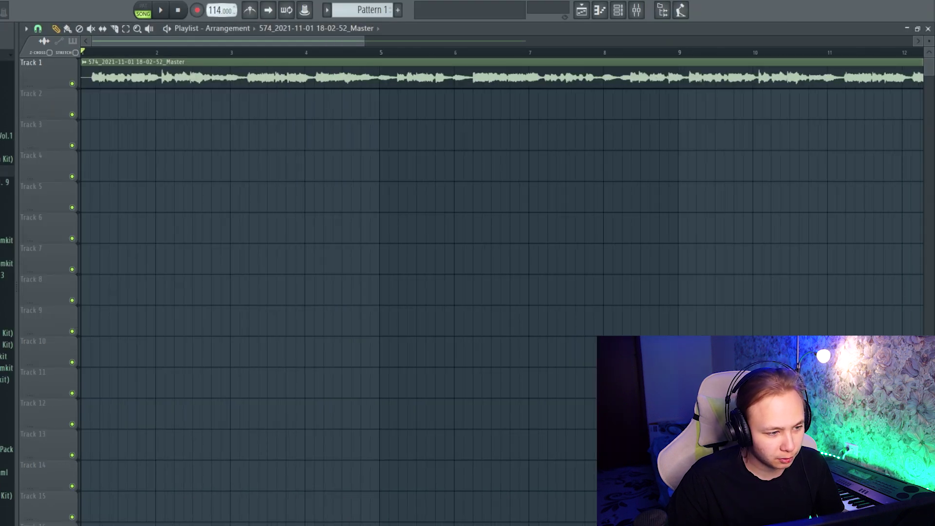
# Raise the project tempo to 124 BPM while playing the rendered vocal clip.
pyautogui.press('space')
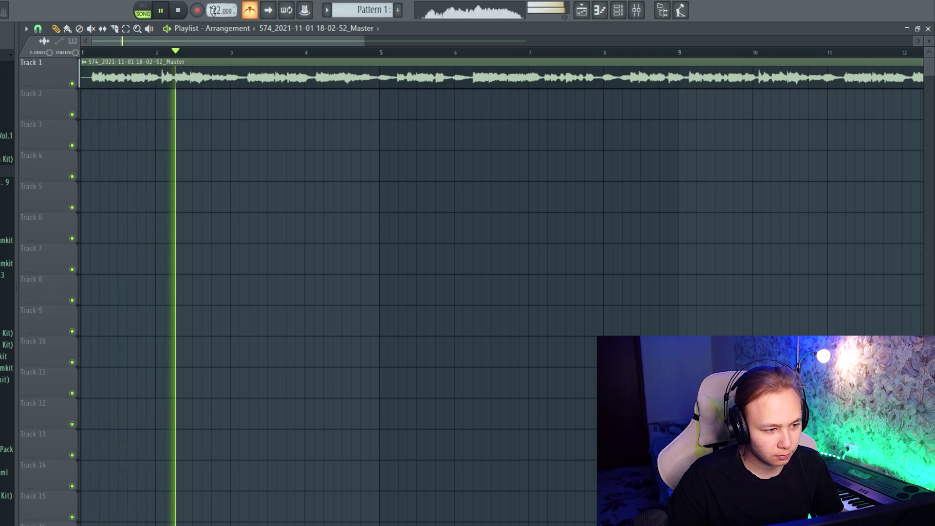
pyautogui.scroll(1, 215, 10)
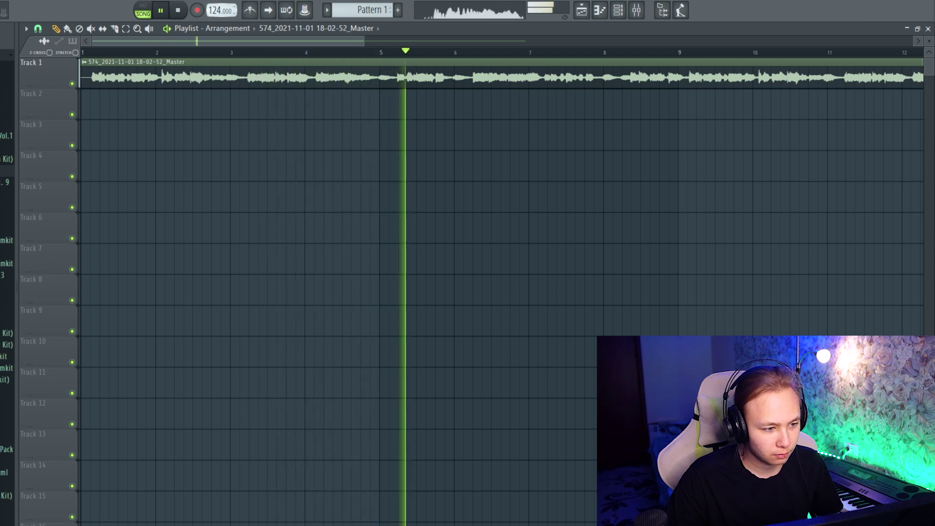
pyautogui.scroll(1, 215, 10)
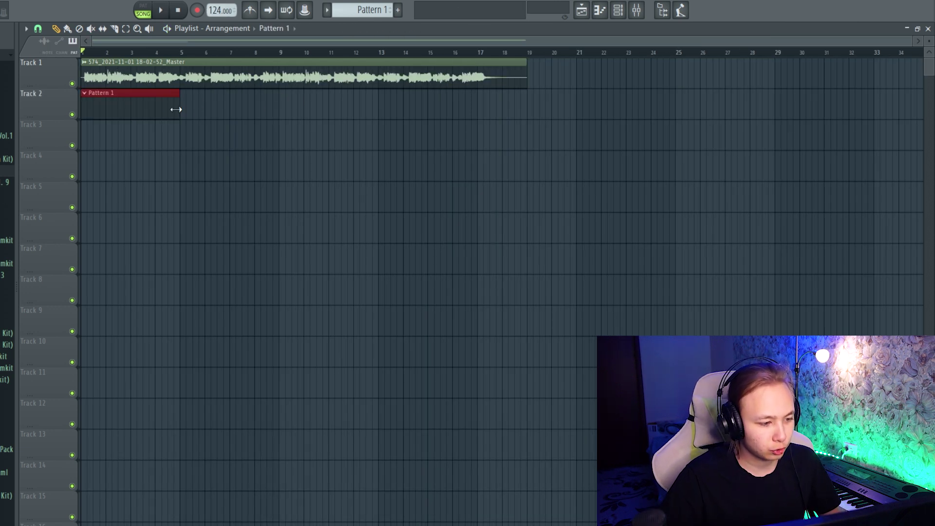
# Repeat the four-bar Pattern 1 clip on Track 2 three times and select bars 1 to 16 as the playback range.
pyautogui.hotkey('ctrl', 'b')
pyautogui.hotkey('ctrl', 'b')
pyautogui.hotkey('ctrl', 'b')
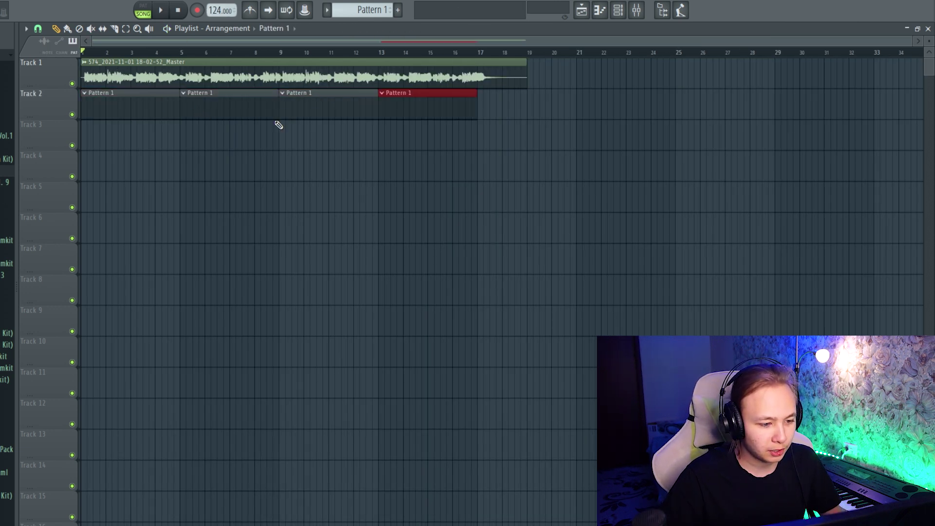
pyautogui.moveTo(482, 51); pyautogui.dragTo(81, 52)
pyautogui.click(248, 146)
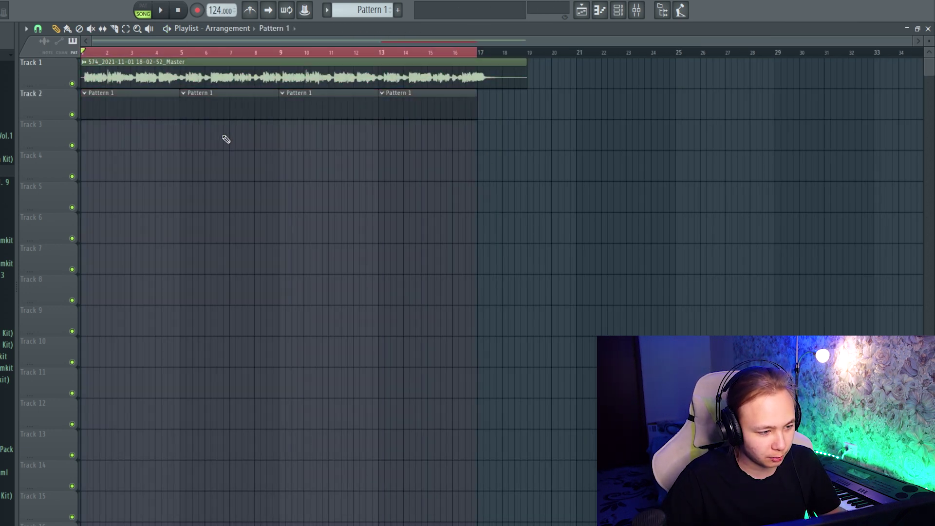
# Route the rendered vocal clip's channel to mixer track 1.
pyautogui.press('F9')
pyautogui.press('F6')
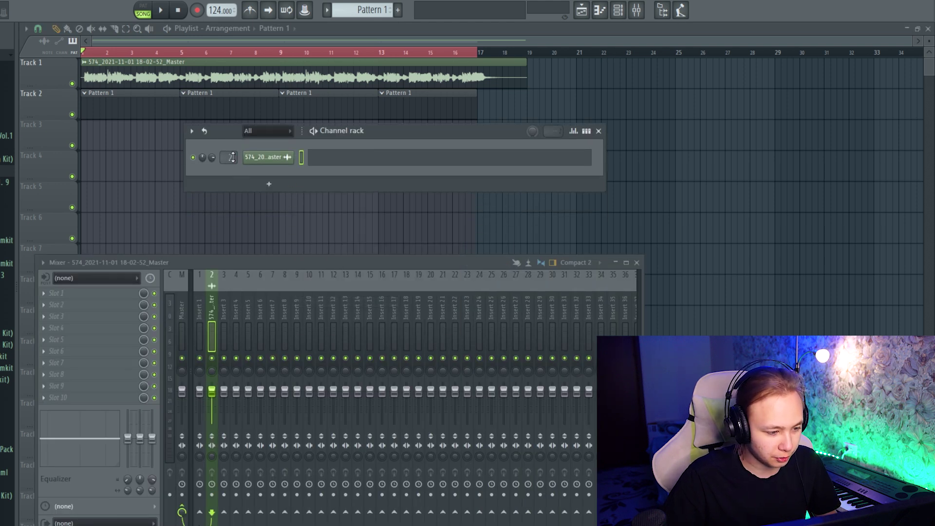
pyautogui.click(267, 157)
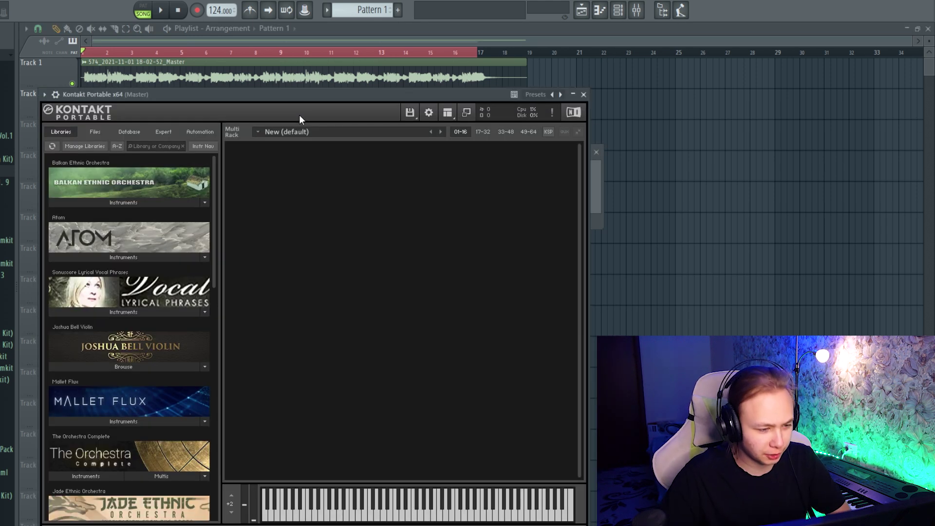
# Load Electric Sunburst Deluxe (Melody) in a new Kontakt Portable channel and close the instrument window.
pyautogui.moveTo(283, 94); pyautogui.dragTo(387, 64)
pyautogui.scroll(-6, 297, 322)
pyautogui.scroll(-5, 297, 321)
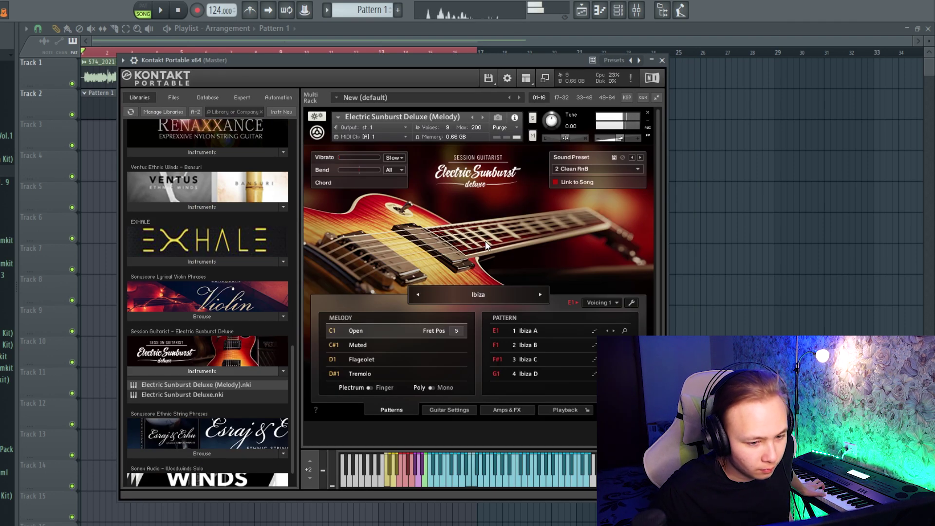
pyautogui.click(662, 60)
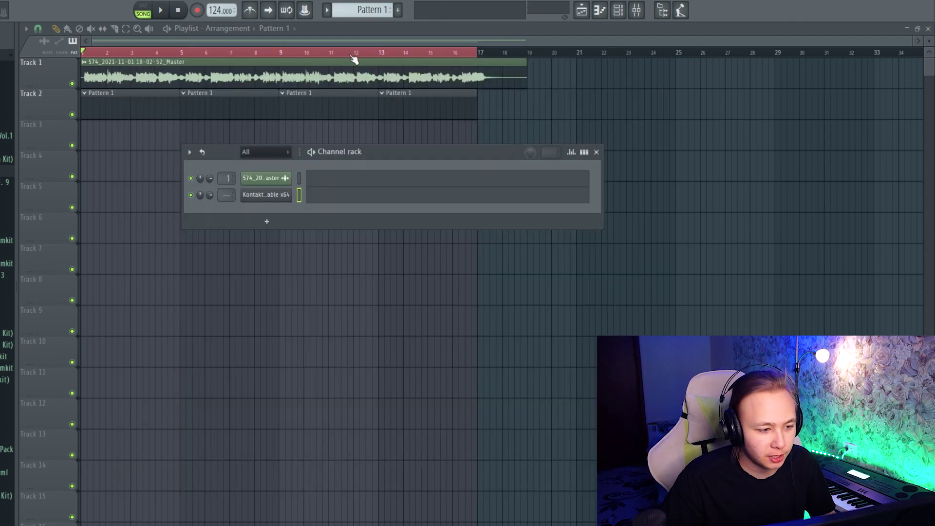
# Open the Kontakt channel's piano roll, draw a one-bar F4 note at bar 1 and play it against the vocal.
pyautogui.click(317, 201)
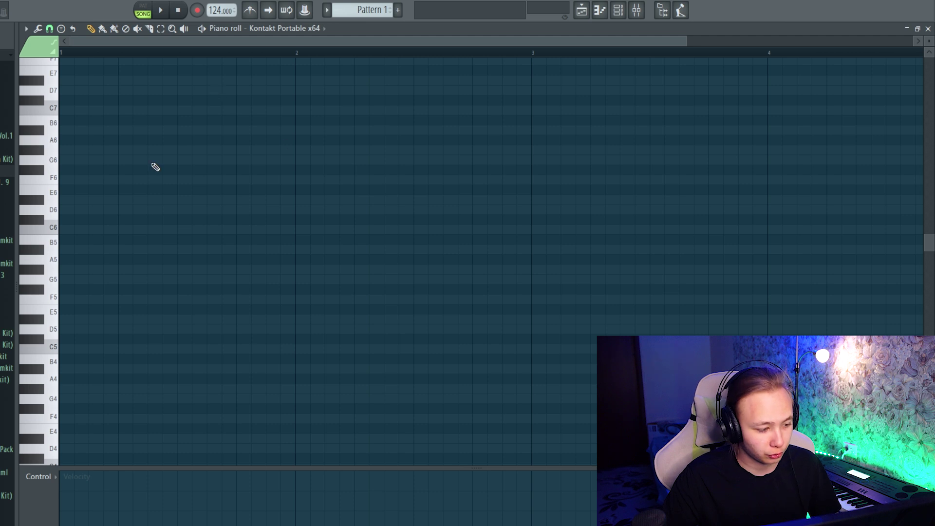
pyautogui.scroll(-3, 86, 299)
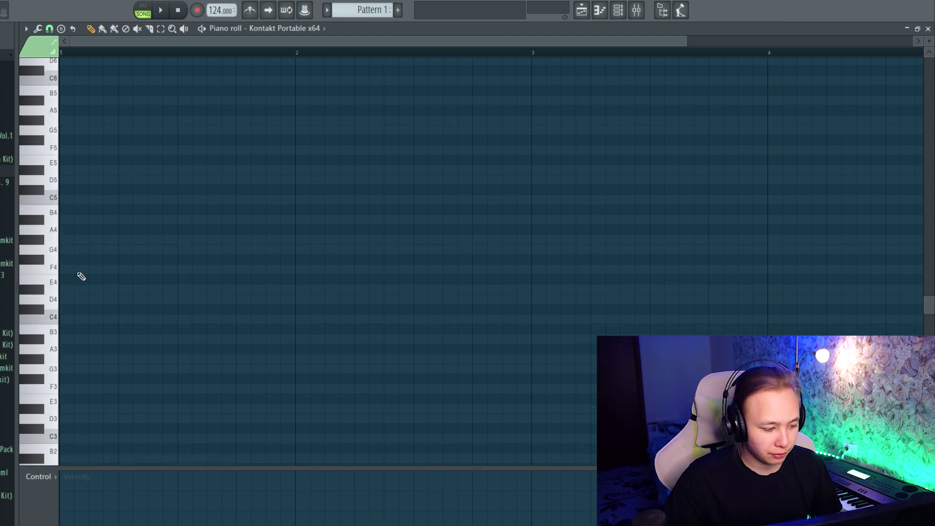
pyautogui.click(73, 269)
pyautogui.moveTo(155, 278); pyautogui.dragTo(286, 318)
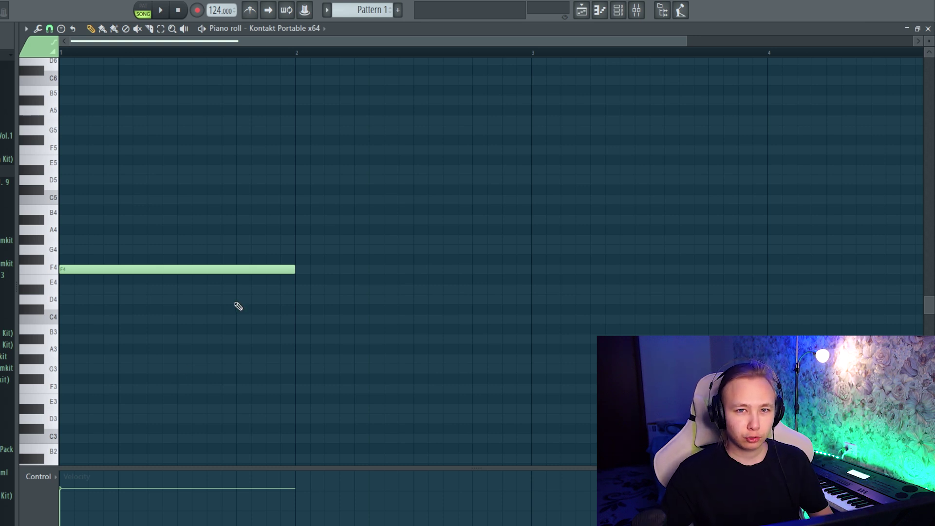
pyautogui.keyDown('ctrl'); pyautogui.scroll(-1, 146, 312); pyautogui.keyUp('ctrl')
pyautogui.scroll(-1, 119, 316)
pyautogui.press('space')
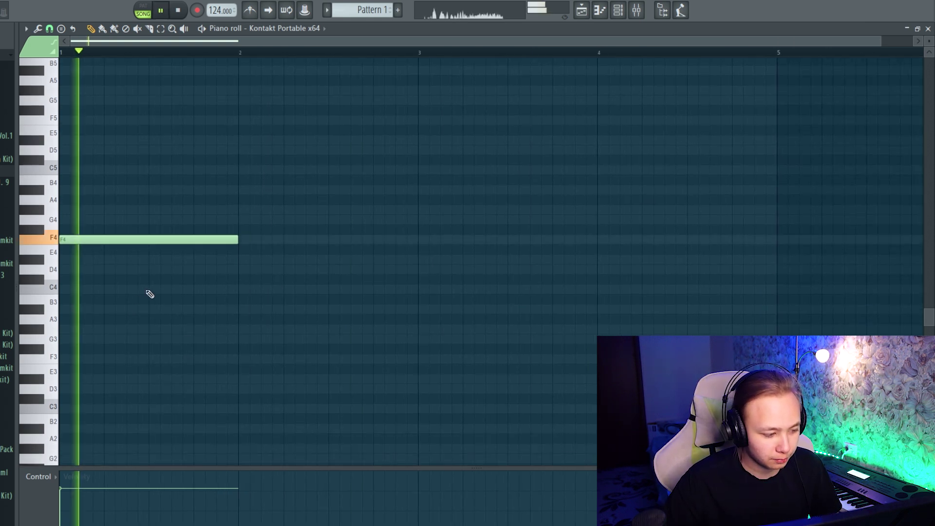
pyautogui.press('space')
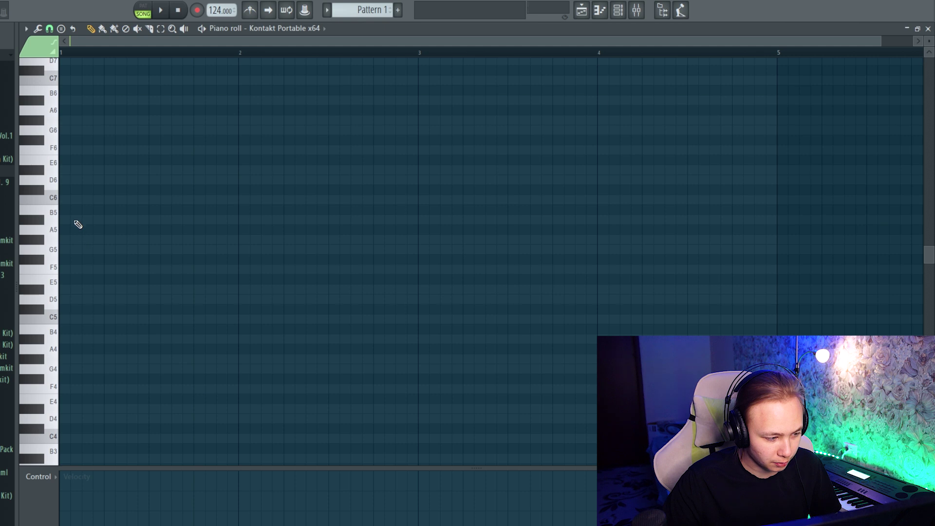
# Draw a one-bar F5 note at bar 1 and a one-bar C#5 note at bar 2, playing them with the vocal.
pyautogui.click(75, 277)
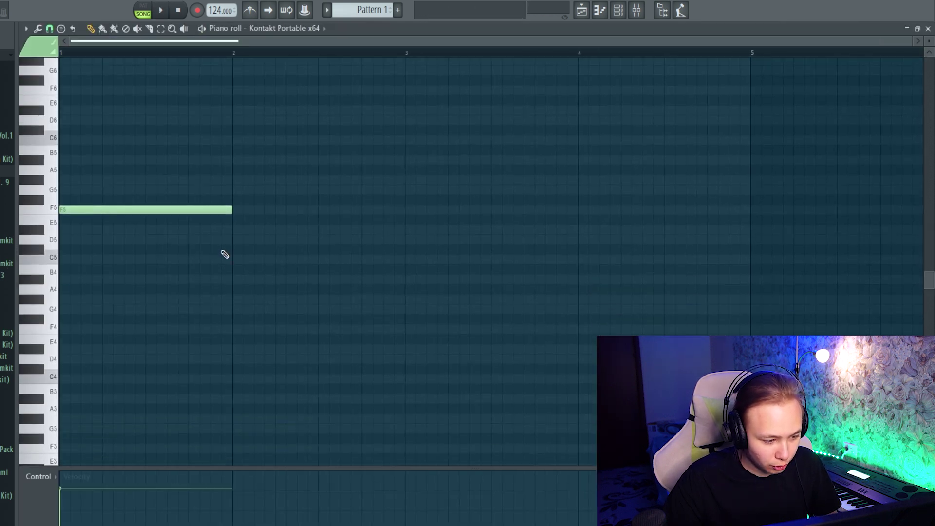
pyautogui.press('space')
pyautogui.click(234, 250)
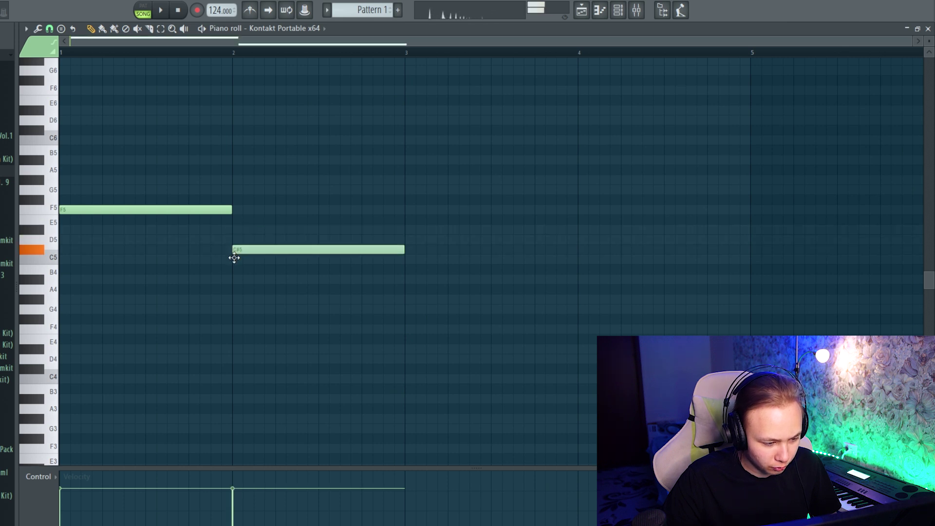
pyautogui.press('space')
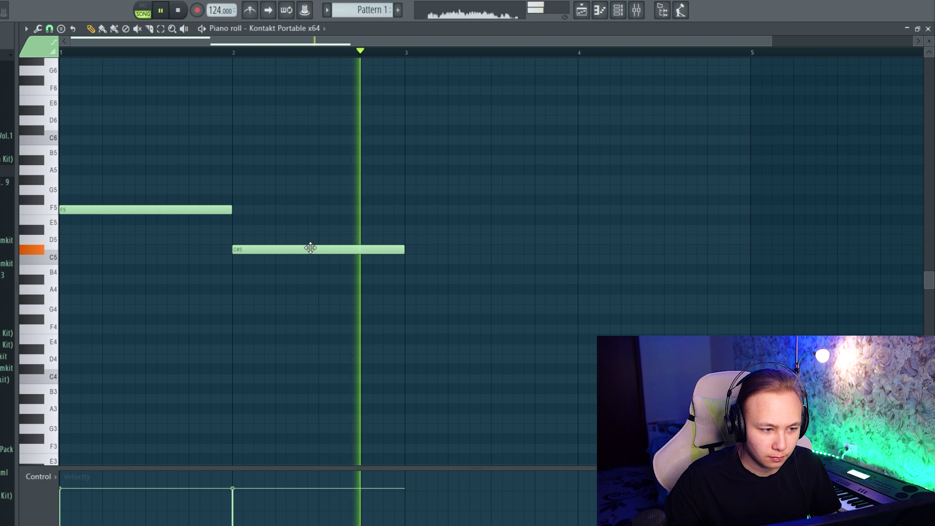
# Try raising the bar 2 note to D#5 and play it against the vocal.
pyautogui.press('space')
pyautogui.moveTo(277, 246); pyautogui.dragTo(296, 200)
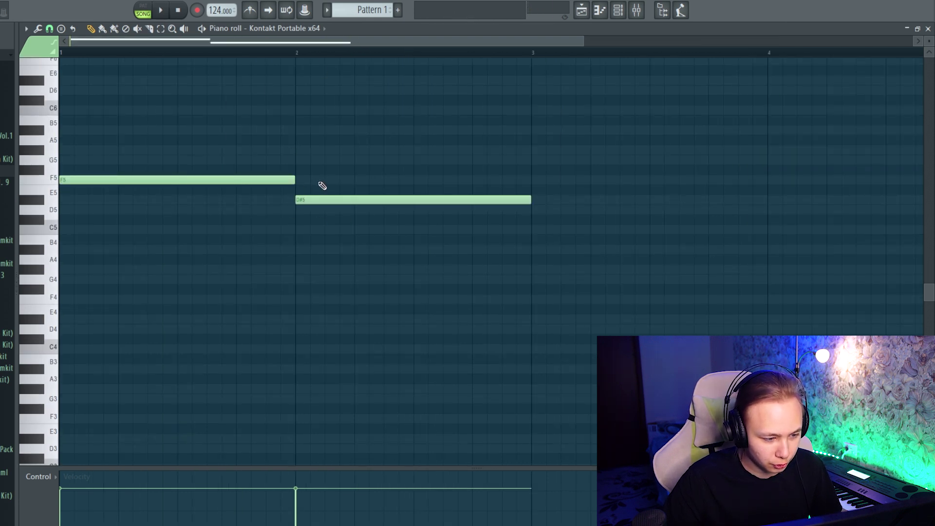
pyautogui.press('space')
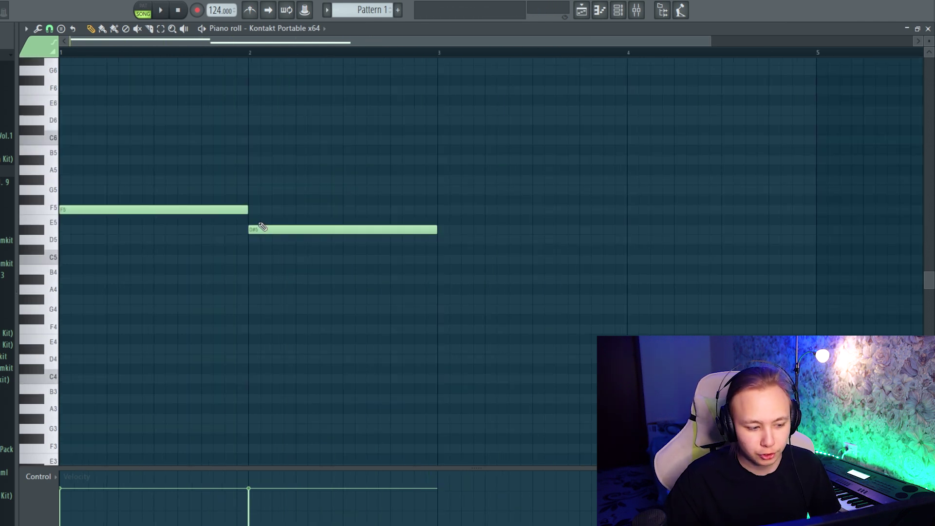
# Replace the D#5 note at bar 2 with a one-bar C#5 note.
pyautogui.rightClick(262, 227)
pyautogui.click(251, 250)
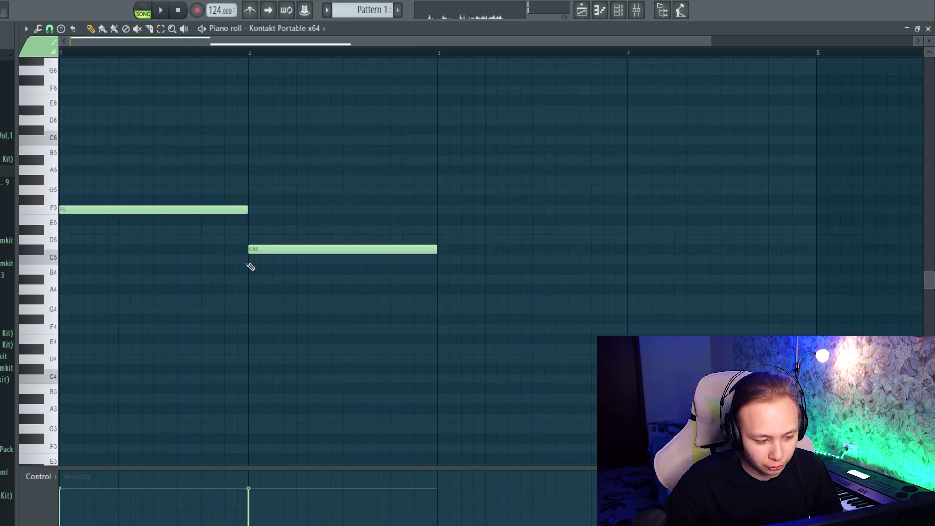
# Try replacing the bar 2 note with a one-bar C5 note and play it from bar 2.
pyautogui.rightClick(261, 252)
pyautogui.click(250, 260)
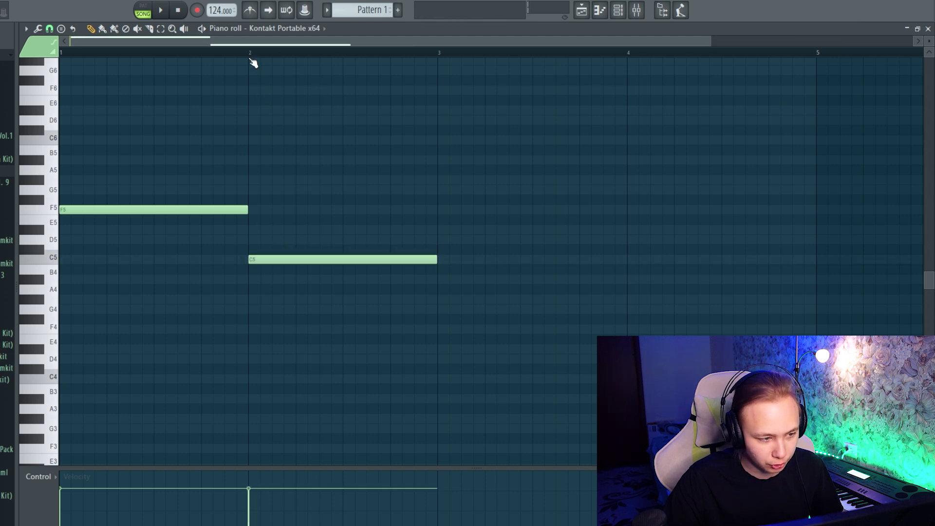
pyautogui.press('space')
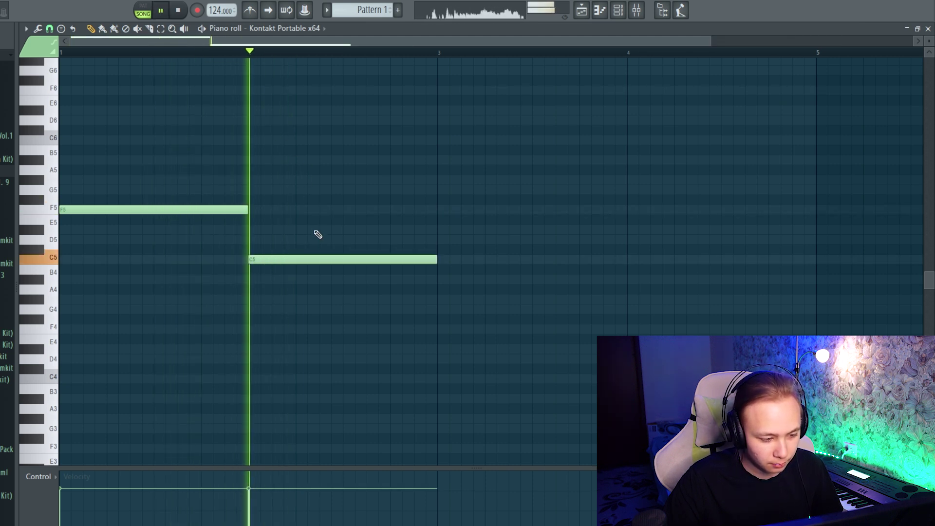
pyautogui.press('space')
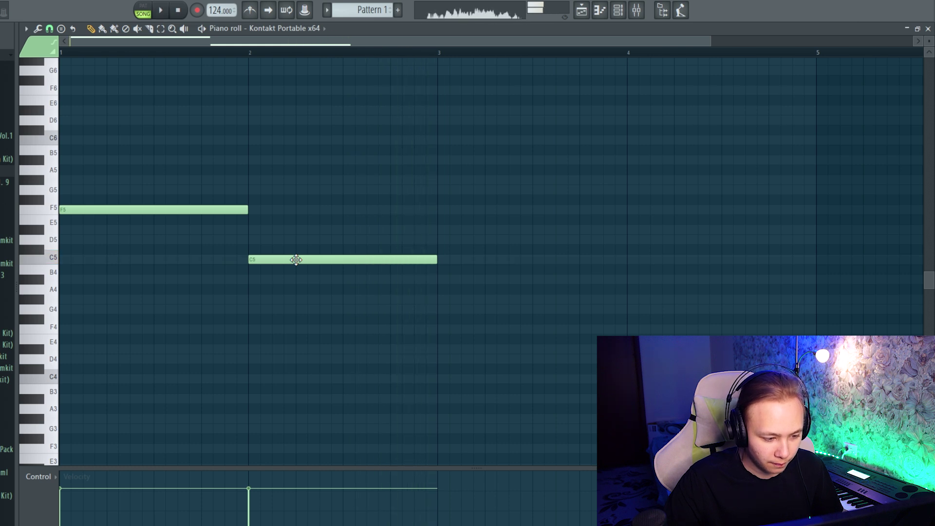
# Replace the bar 2 note with a half-bar C#5 note followed by a half-bar D#5 note.
pyautogui.rightClick(285, 261)
pyautogui.click(247, 171)
pyautogui.moveTo(247, 172); pyautogui.dragTo(271, 251)
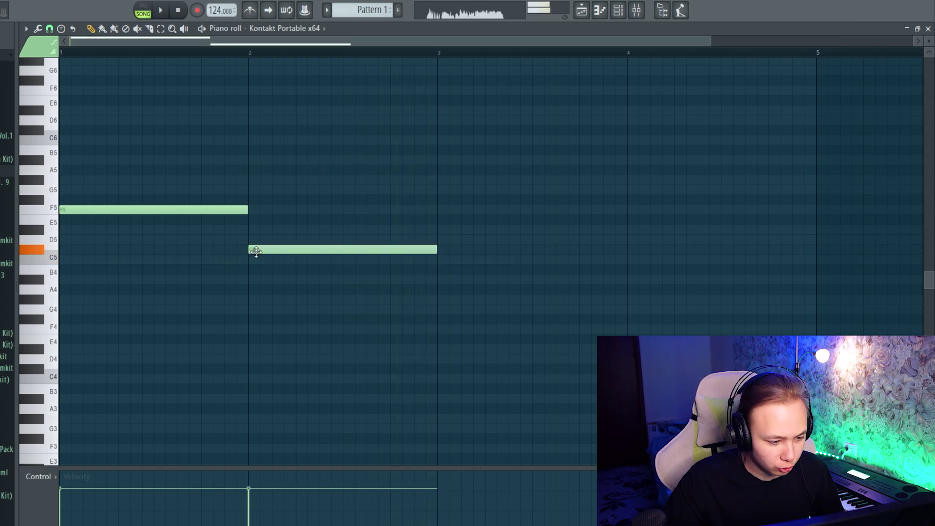
pyautogui.moveTo(435, 250); pyautogui.dragTo(348, 265)
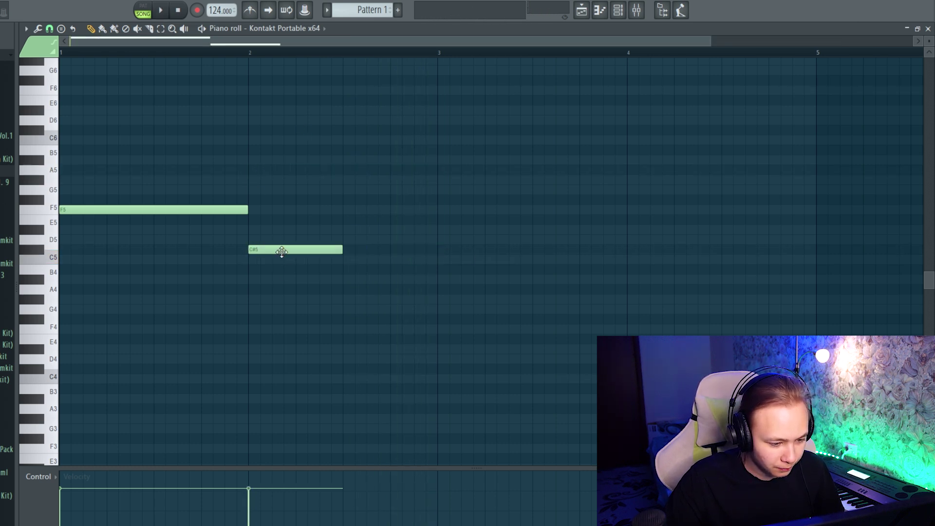
pyautogui.click(380, 229)
# Play the two-bar melody with the vocal and duplicate all its notes into bars 3 and 4.
pyautogui.scroll(-1, 379, 270)
pyautogui.scroll(1, 314, 270)
pyautogui.hotkey('ctrl', 'a')
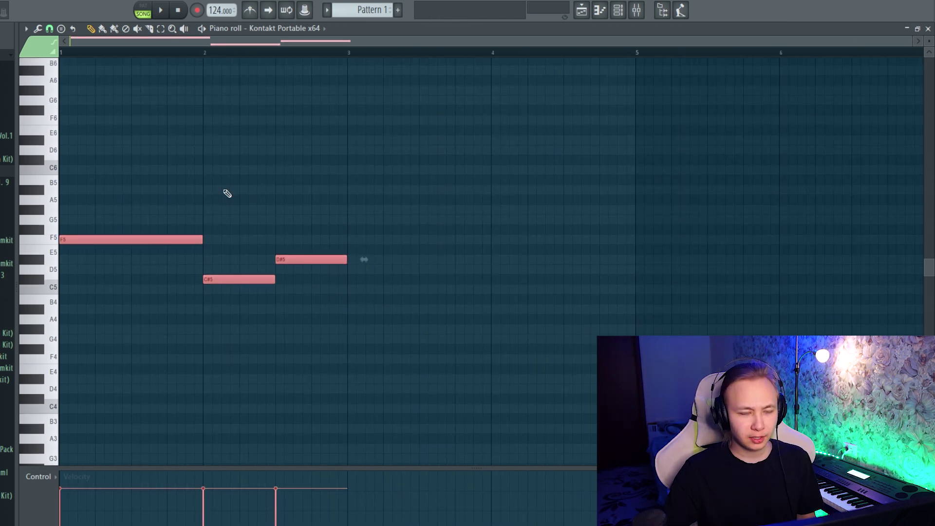
pyautogui.press('space')
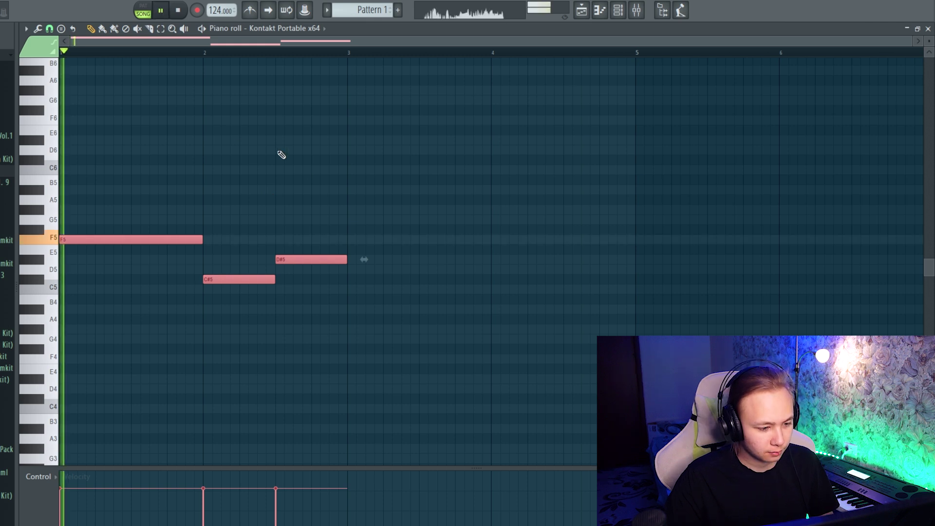
pyautogui.hotkey('ctrl', 'b')
pyautogui.hotkey('ctrl', 'd')
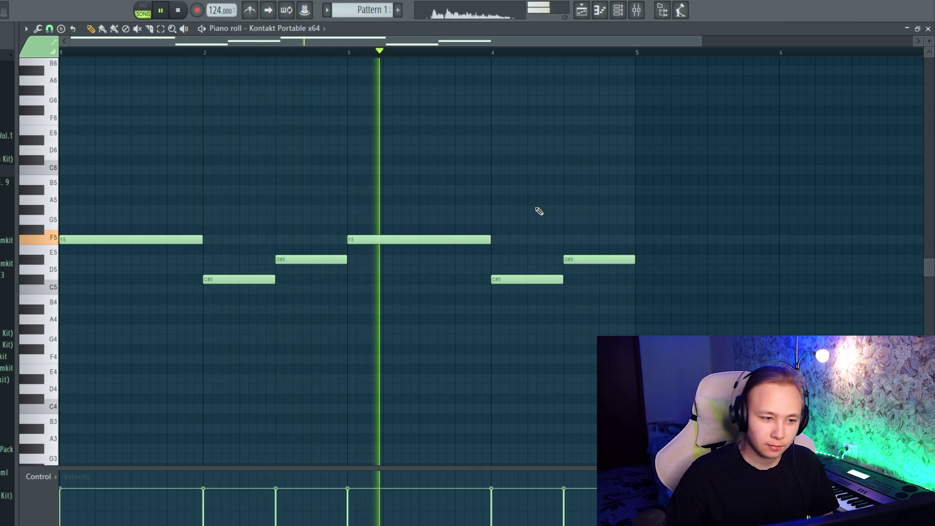
pyautogui.press('space')
pyautogui.scroll(-1, 387, 180)
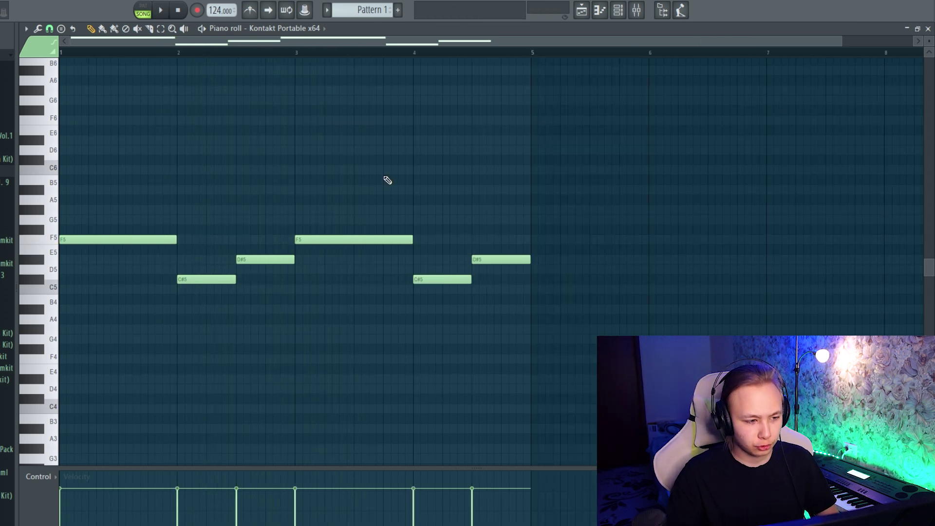
pyautogui.scroll(-1, 380, 172)
pyautogui.hotkey('ctrl', 'a')
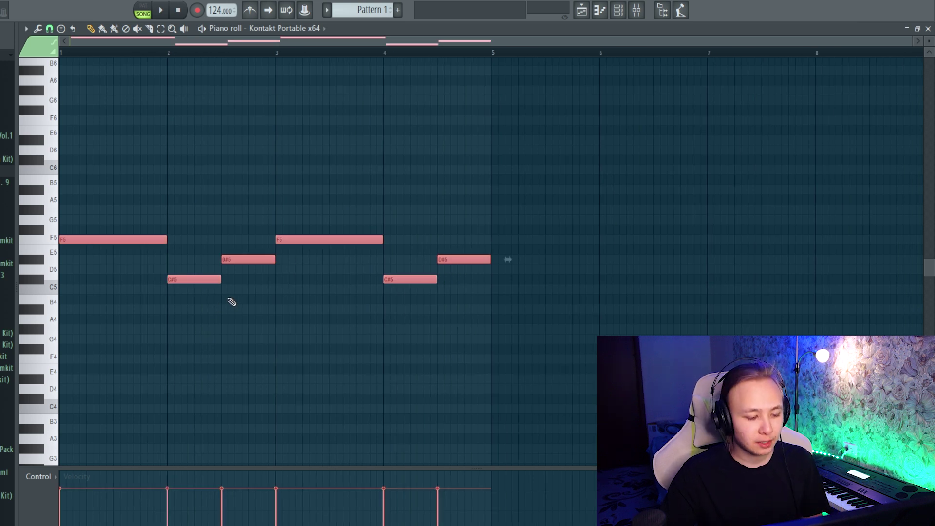
pyautogui.moveTo(121, 195); pyautogui.dragTo(529, 335)
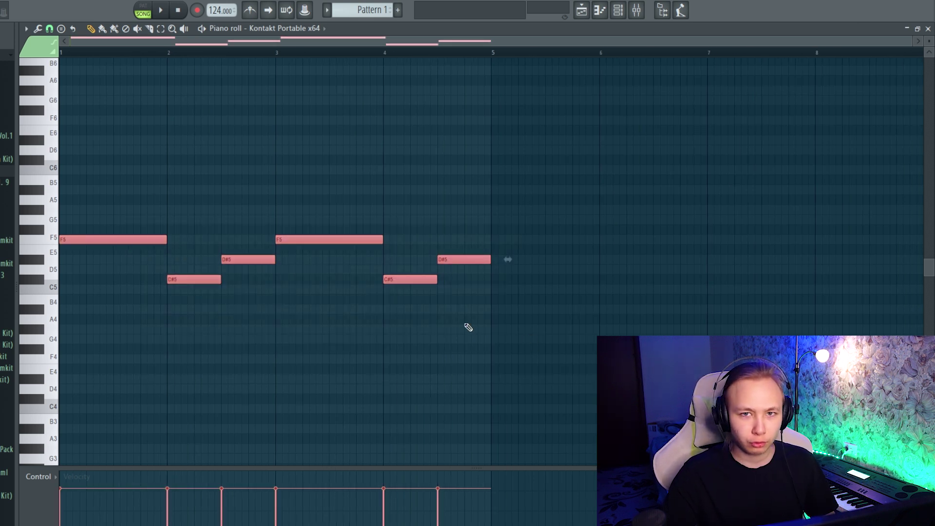
pyautogui.click(468, 327)
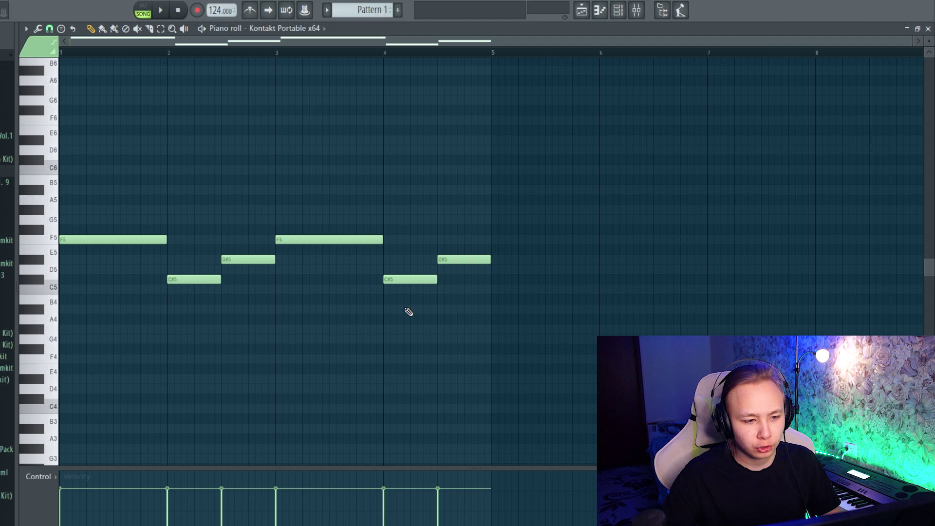
# Try slicing a short section out of the vocal clip before bar 2, making it unique and viewing its channel settings.
pyautogui.press('F7')
pyautogui.scroll(4, 36, 152)
pyautogui.click(98, 144)
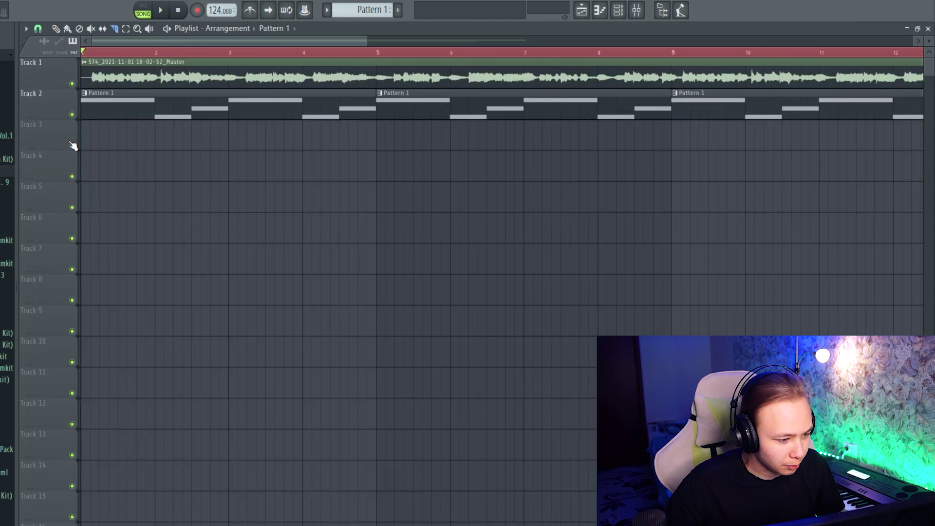
pyautogui.scroll(3, 114, 139)
pyautogui.click(360, 131)
pyautogui.click(307, 98)
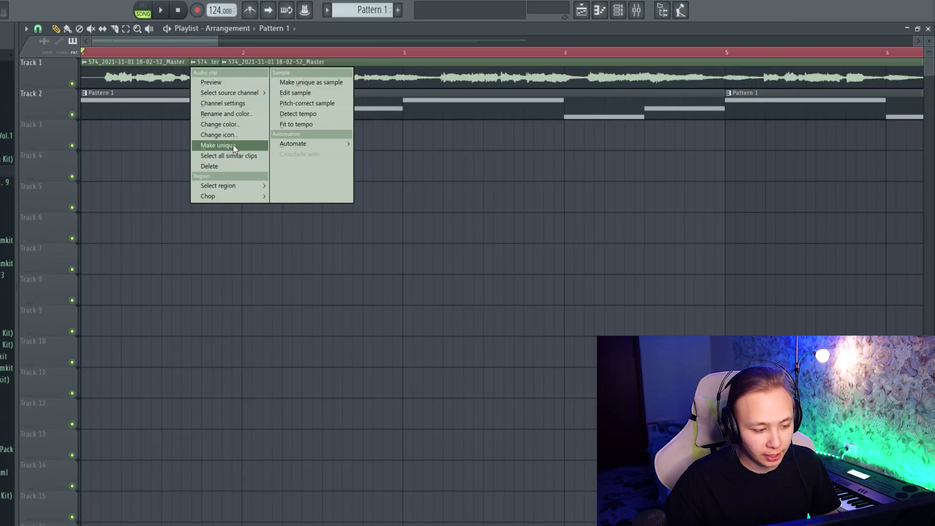
pyautogui.click(233, 145)
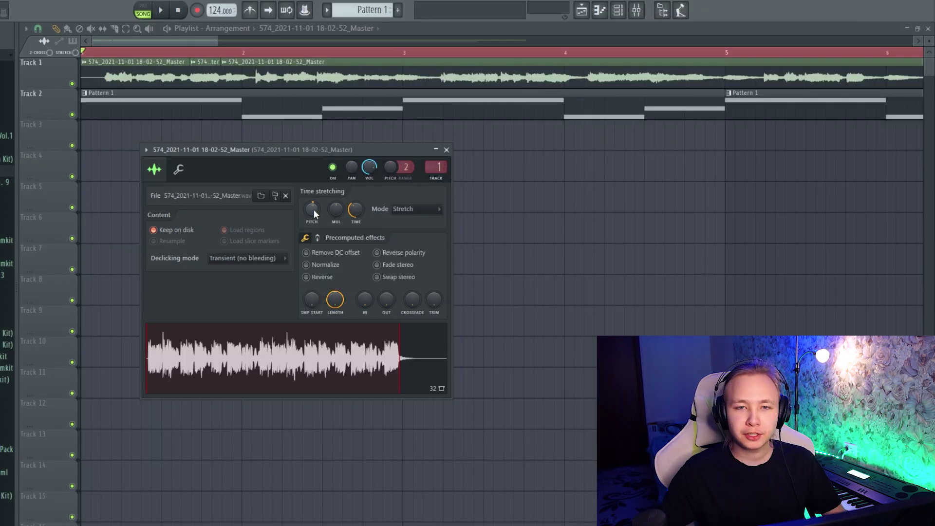
pyautogui.click(446, 150)
# Remove the slices at the vocal's start and extend the remaining vocal clip back to bar 1.
pyautogui.scroll(-4, 223, 180)
pyautogui.moveTo(180, 93); pyautogui.dragTo(598, 255)
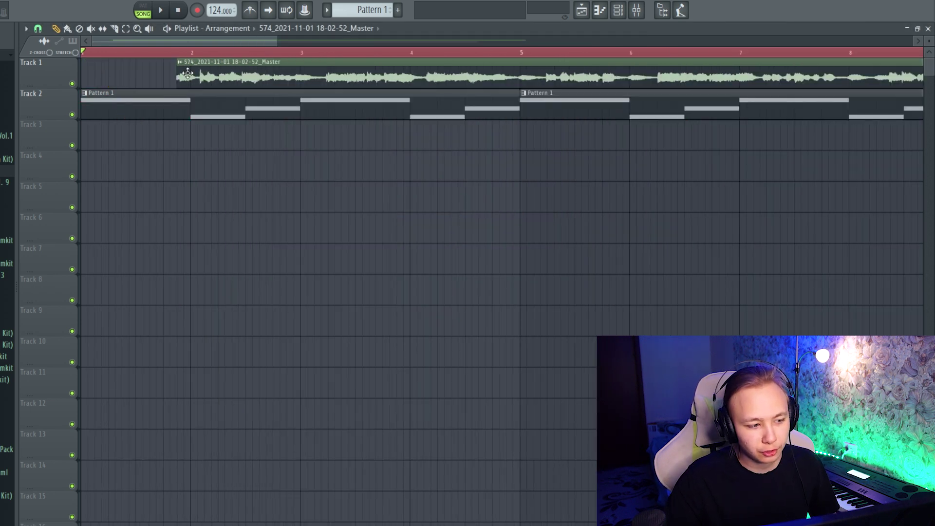
pyautogui.moveTo(180, 74); pyautogui.dragTo(83, 74)
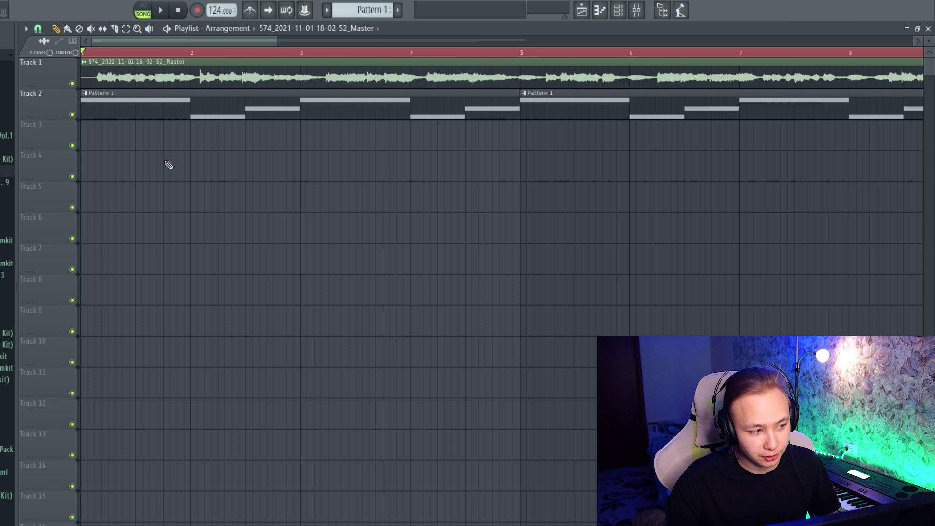
# Lower the melody notes an octave and add F5-G#5-C6, C#5-F5-G#5 and D#5-G5-A#5 chords above them in bars 1 and 2.
pyautogui.press('F7')
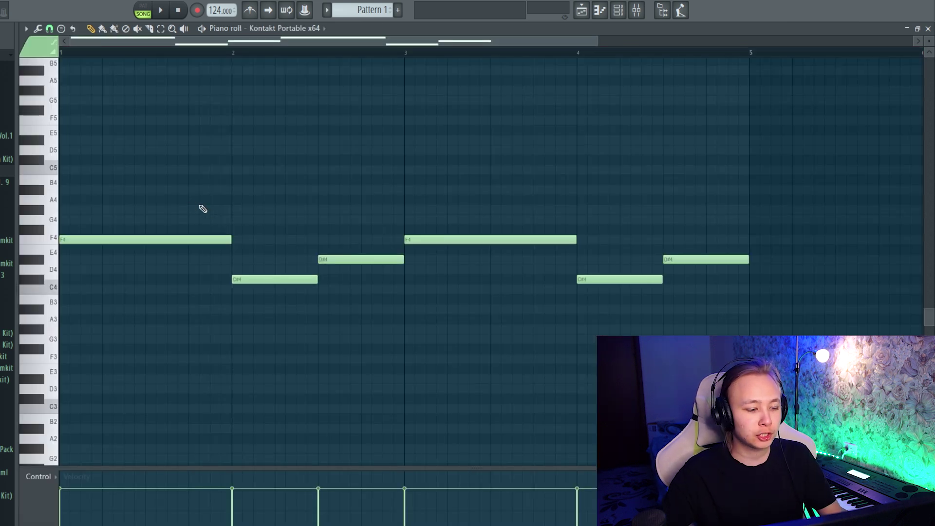
pyautogui.scroll(-2, 178, 209)
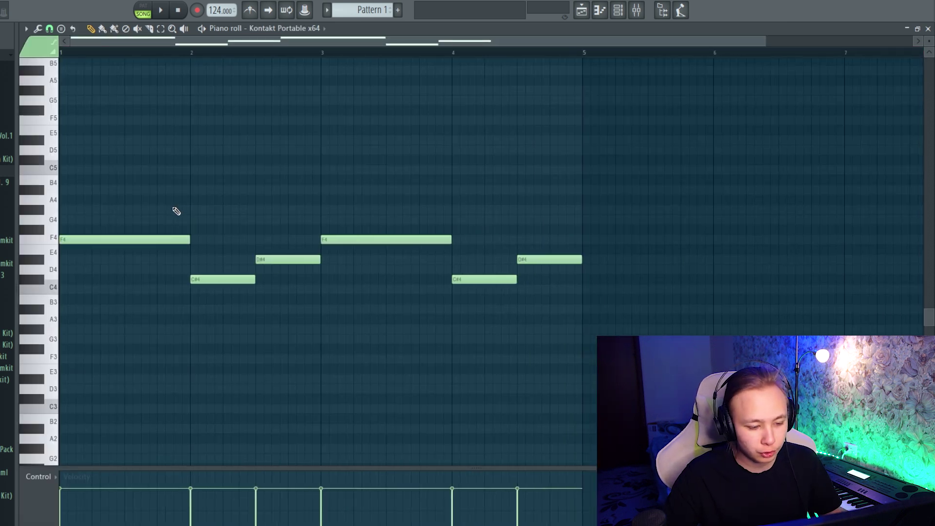
pyautogui.scroll(1, 73, 232)
pyautogui.scroll(2, 73, 239)
pyautogui.click(78, 239)
pyautogui.click(71, 199)
pyautogui.moveTo(92, 195); pyautogui.dragTo(98, 236)
pyautogui.hotkey('ctrl', 'Up')
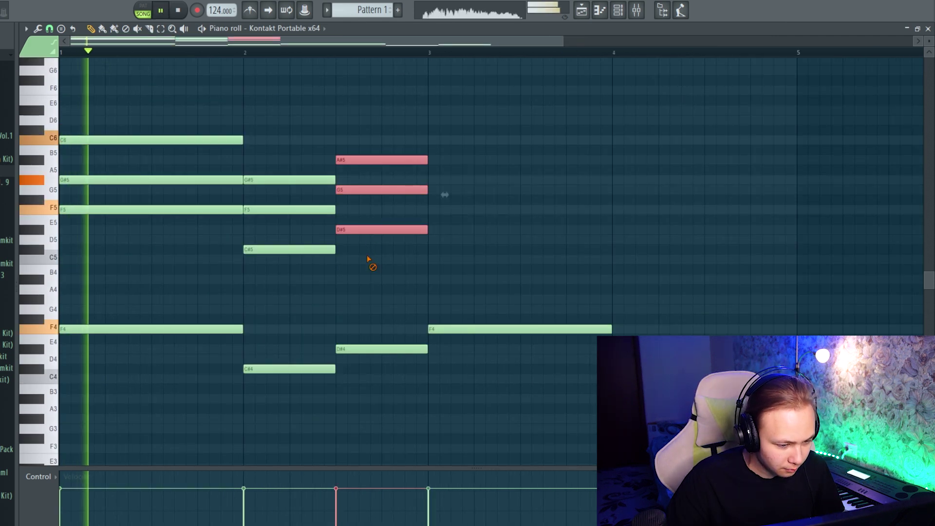
# Delete the leftover bass notes in bars 3 and 4 and duplicate the chords and bass of bars 1 and 2 there.
pyautogui.rightClick(368, 258)
pyautogui.scroll(-2, 356, 243)
pyautogui.rightClick(350, 328)
pyautogui.rightClick(464, 349)
pyautogui.rightClick(410, 369)
pyautogui.hotkey('ctrl', 'b')
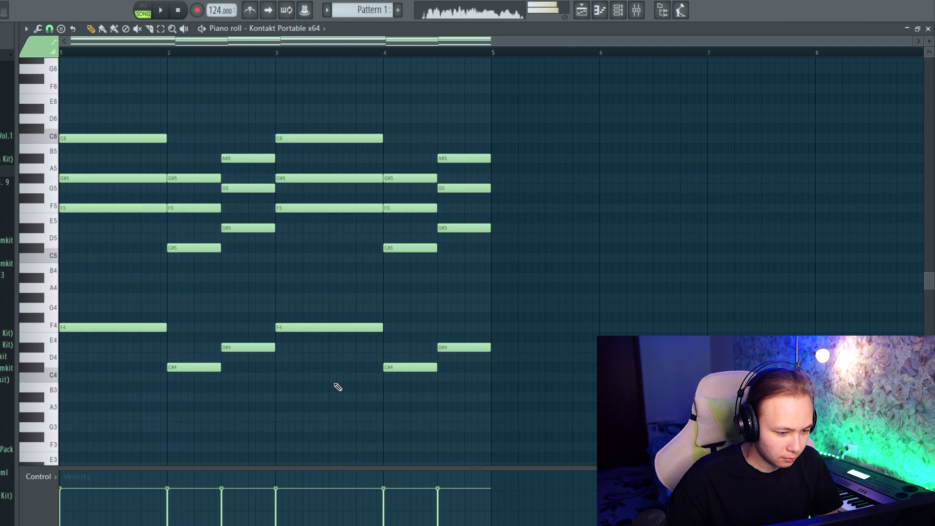
# Raise all the chord and bass notes by one octave and play them.
pyautogui.hotkey('ctrl', 'Up')
pyautogui.scroll(3, 314, 370)
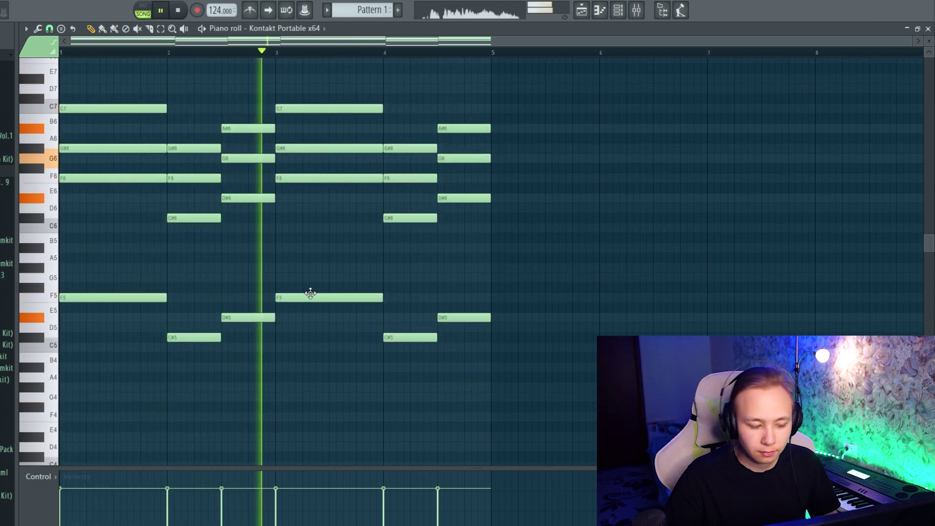
pyautogui.press('space')
# Delay bar 1's F6 and C7 notes by half a beat and move its G#6 note to mid-bar, playing the changes.
pyautogui.scroll(5, 88, 198)
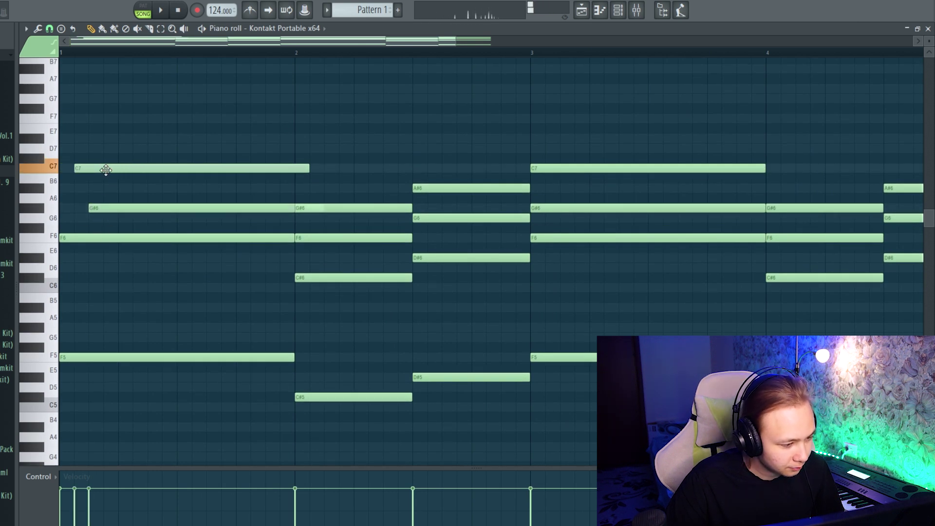
pyautogui.press('space')
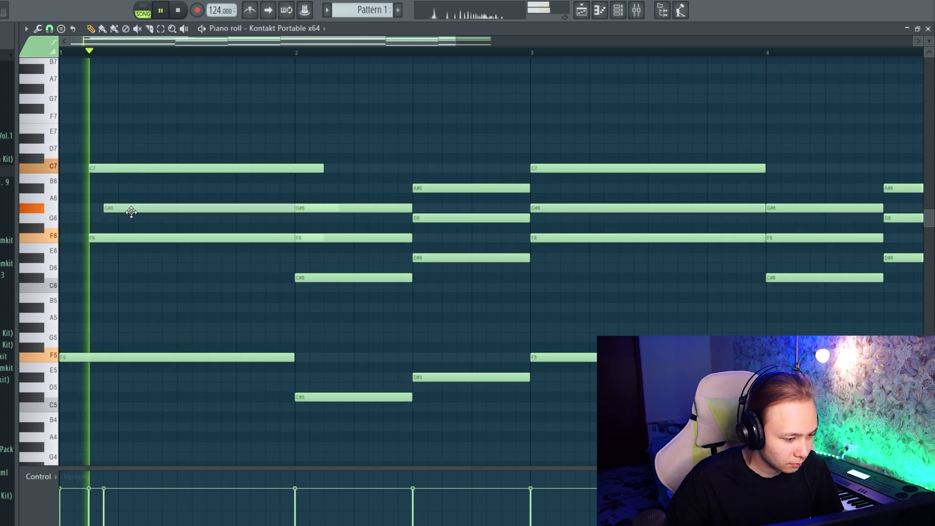
pyautogui.moveTo(130, 211); pyautogui.dragTo(196, 210)
pyautogui.press('space')
pyautogui.press('space')
pyautogui.click(183, 213)
pyautogui.rightClick(201, 221)
pyautogui.press('space')
pyautogui.press('space')
pyautogui.keyDown('ctrl'); pyautogui.click(235, 210); pyautogui.keyUp('ctrl')
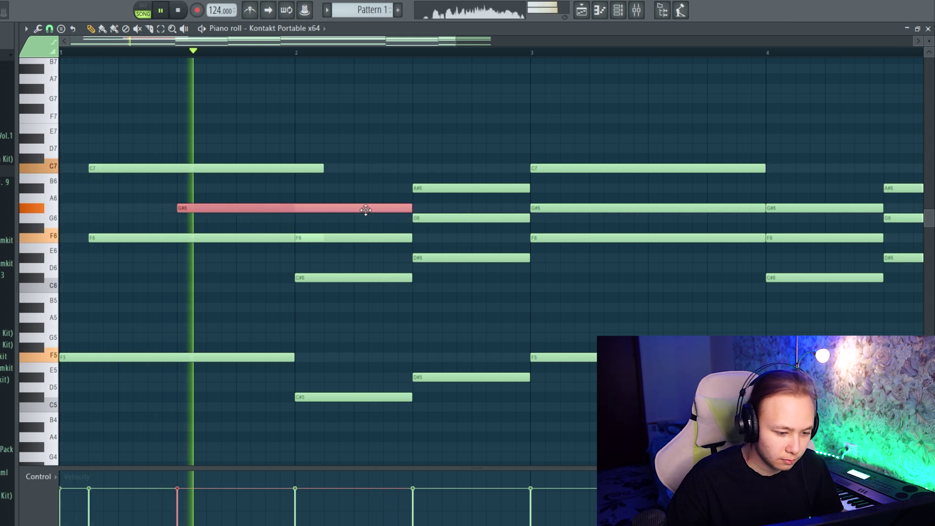
pyautogui.press('space')
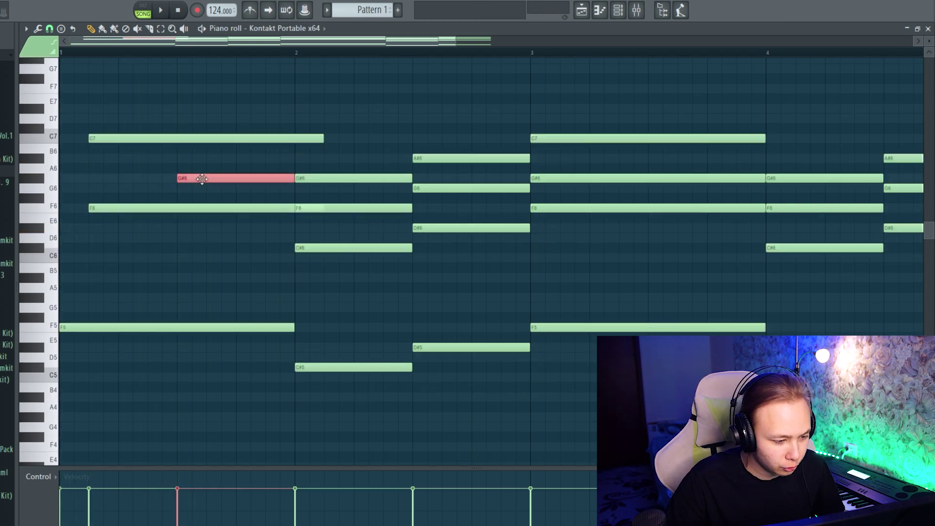
# Shorten bar 1's F6 note to half a bar and add a C6 note and a short A#5 note leading into bar 2.
pyautogui.press('space')
pyautogui.moveTo(202, 178); pyautogui.dragTo(233, 187)
pyautogui.press('space')
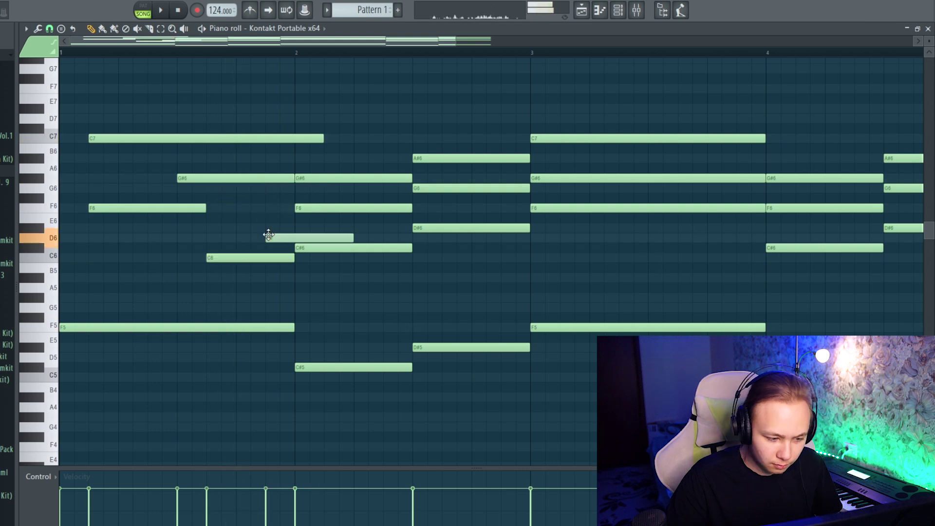
pyautogui.moveTo(269, 235); pyautogui.dragTo(268, 287)
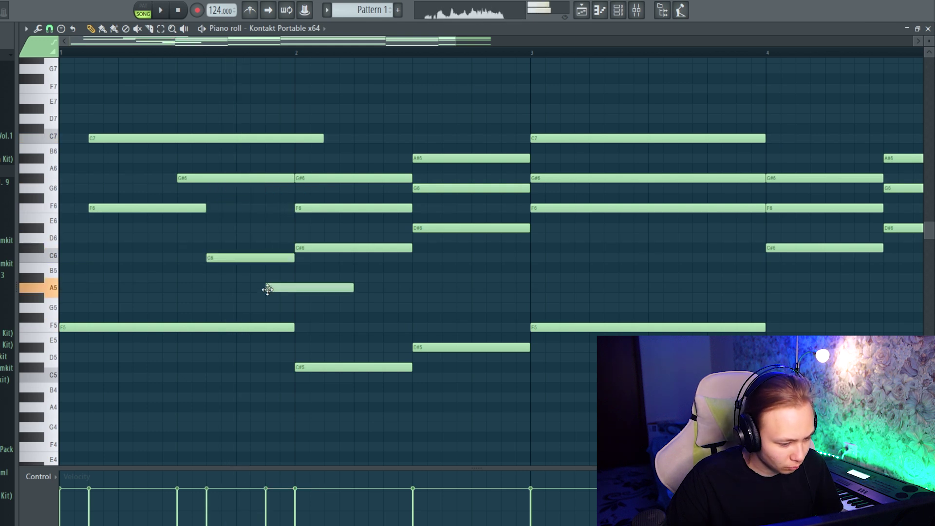
pyautogui.press('space')
pyautogui.moveTo(354, 287); pyautogui.dragTo(290, 277)
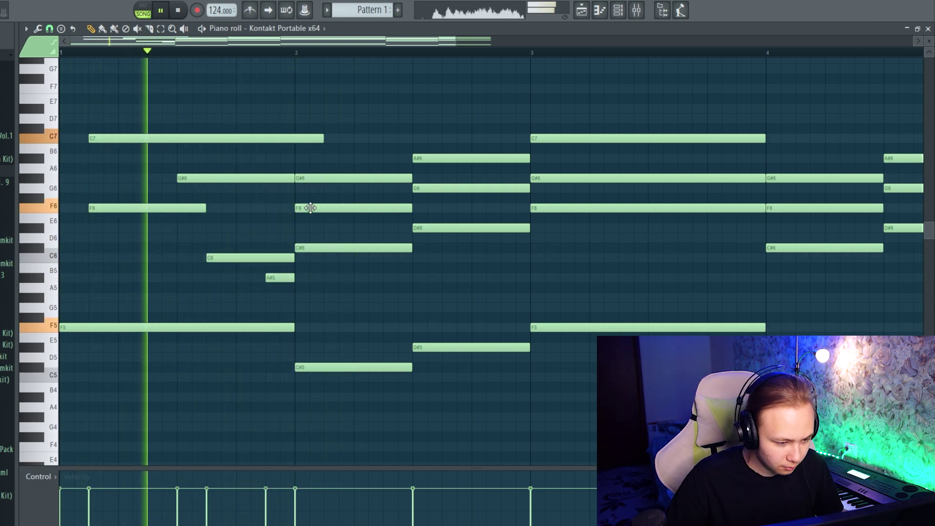
# Delay bar 2's F6 and C#6 notes by half a beat, trim them at mid-bar, and shift the G6 note later in the bar.
pyautogui.moveTo(311, 207); pyautogui.dragTo(341, 209)
pyautogui.moveTo(307, 248); pyautogui.dragTo(344, 250)
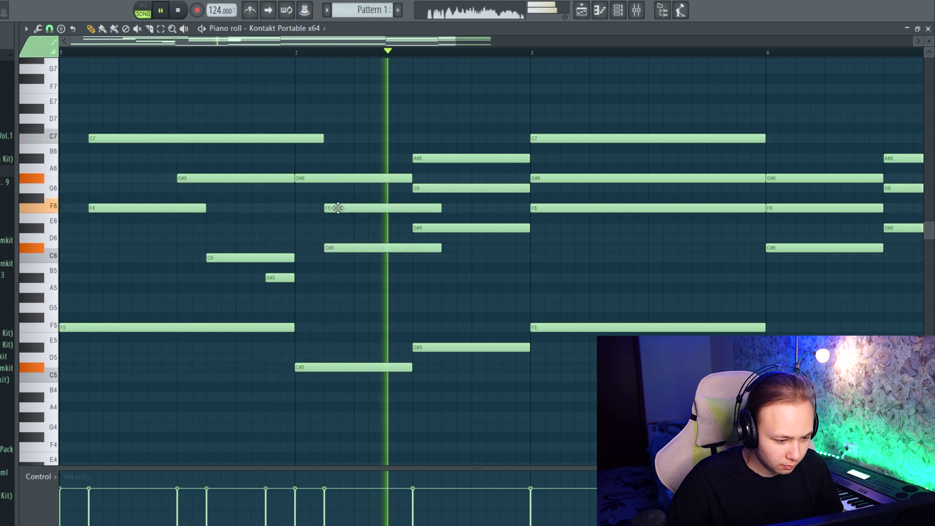
pyautogui.moveTo(439, 202); pyautogui.dragTo(380, 252)
pyautogui.moveTo(441, 248); pyautogui.dragTo(457, 230)
pyautogui.moveTo(442, 189); pyautogui.dragTo(493, 194)
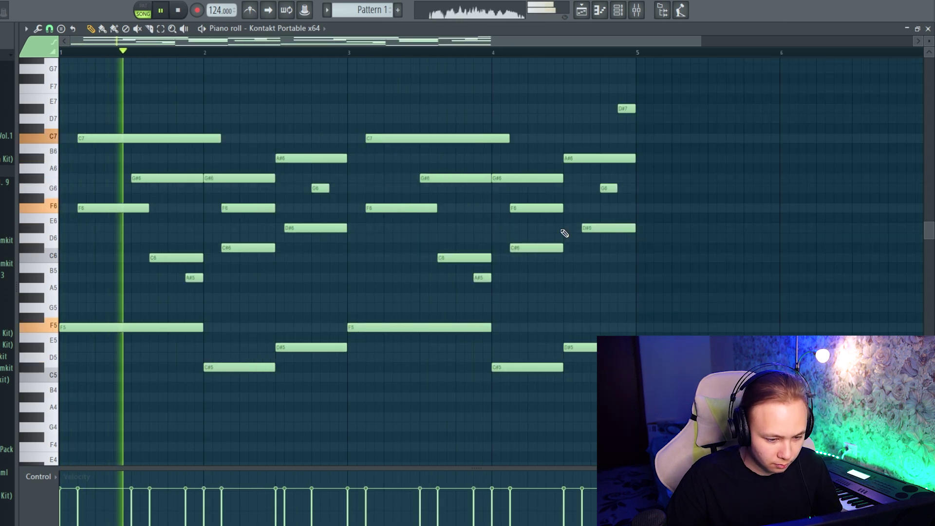
# Start bar 2's D#6 note half a beat after mid-bar and extend the G6 notes in bars 2 and 4 to their bar ends.
pyautogui.moveTo(302, 228); pyautogui.dragTo(345, 228)
pyautogui.scroll(-2, 367, 253)
pyautogui.scroll(2, 370, 257)
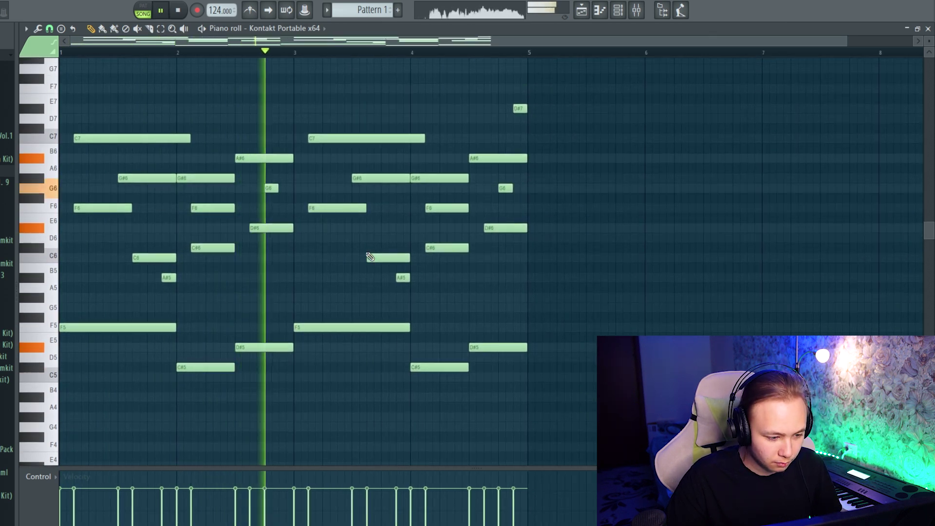
pyautogui.moveTo(278, 188); pyautogui.dragTo(292, 192)
pyautogui.moveTo(512, 189); pyautogui.dragTo(527, 189)
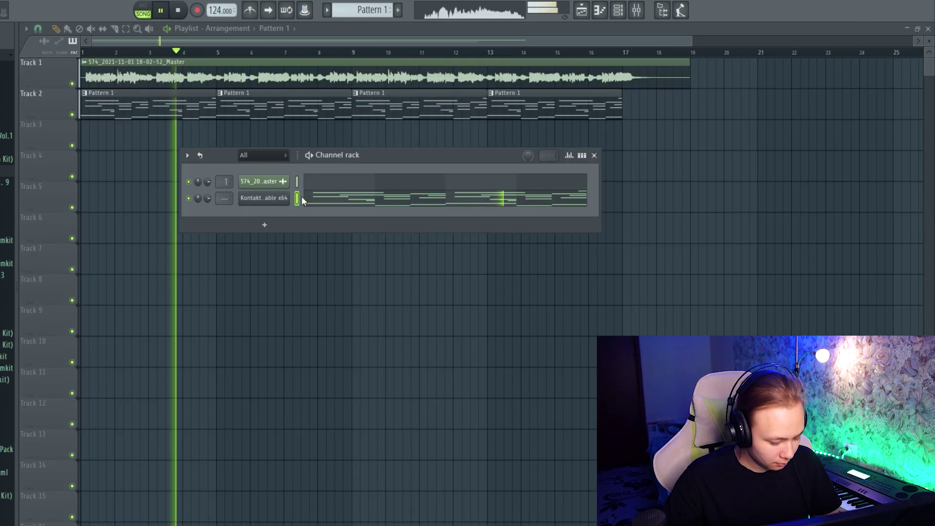
# Add Fruity Parametric EQ 2 to the Kontakt mixer track and roll off the highs with band 7 and the lows with band 1.
pyautogui.press('F9')
pyautogui.click(92, 293)
pyautogui.click(322, 191)
pyautogui.moveTo(287, 241); pyautogui.dragTo(278, 289)
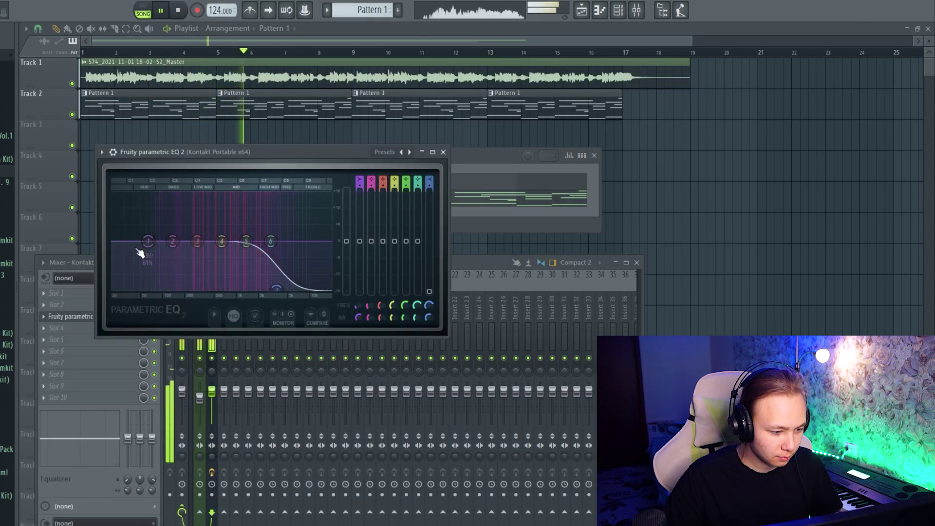
pyautogui.moveTo(148, 241); pyautogui.dragTo(172, 292)
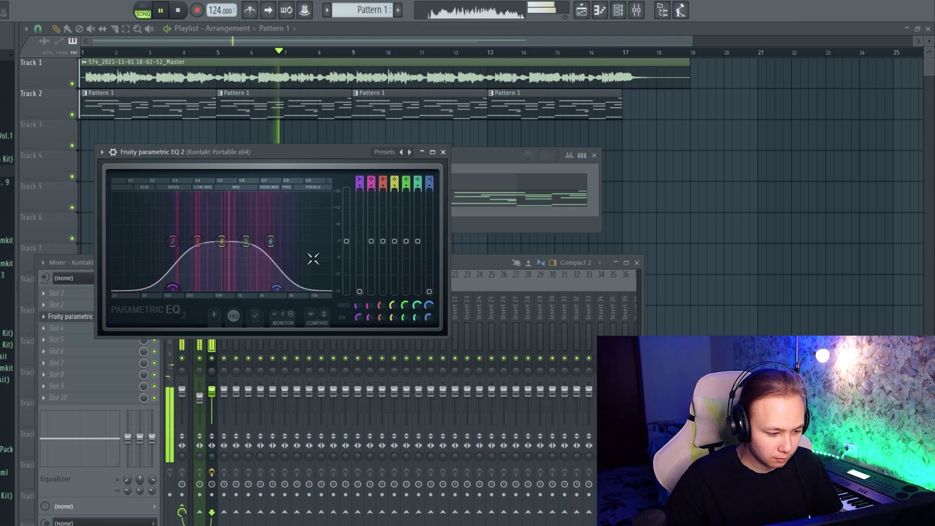
# Close the guitar's equalizer and review the Kontakt melody notes in the piano roll.
pyautogui.click(443, 152)
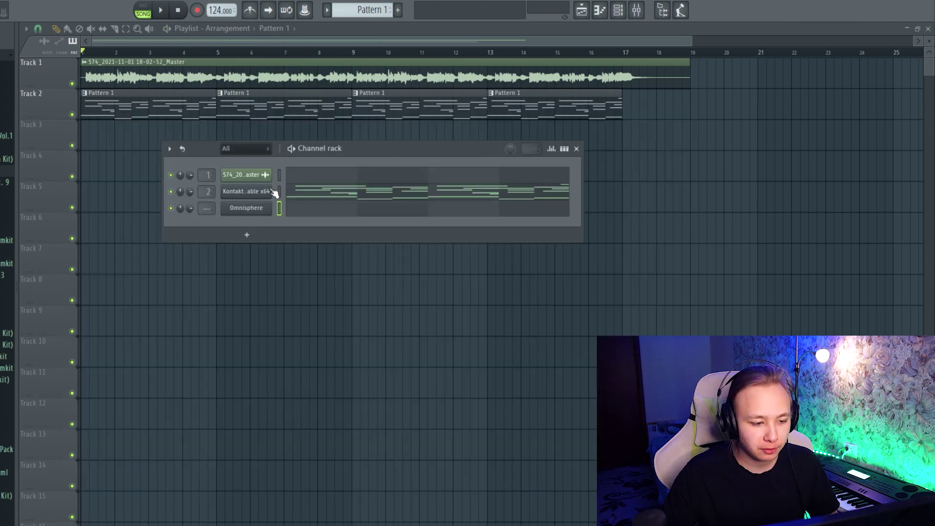
pyautogui.click(351, 192)
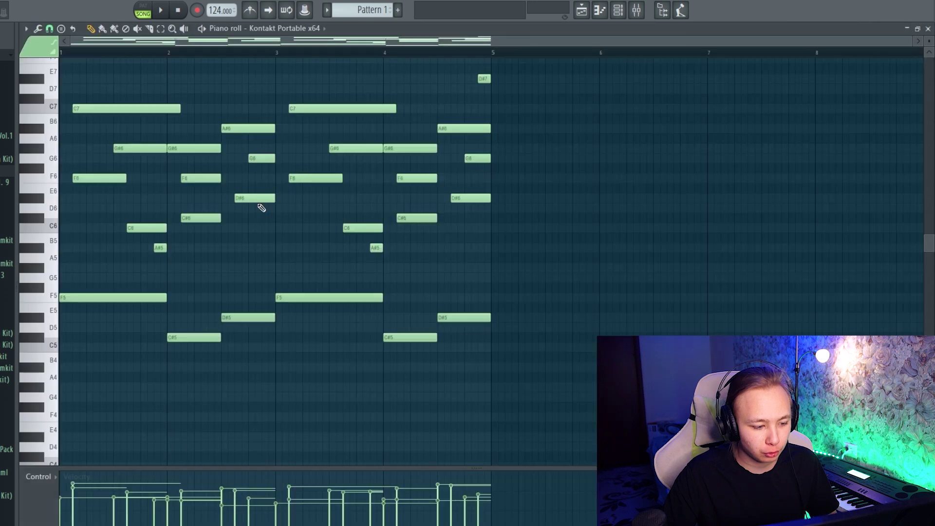
pyautogui.scroll(1, 251, 215)
pyautogui.press('Escape')
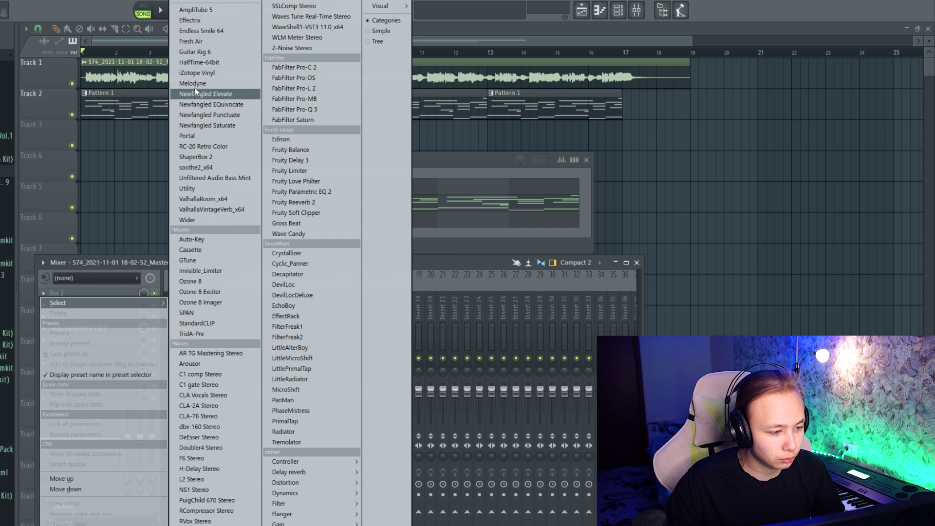
# Load Melodyne in slot 7 of the vocal's mixer track and transfer the vocal into it with playlist Track 2 muted.
pyautogui.click(194, 84)
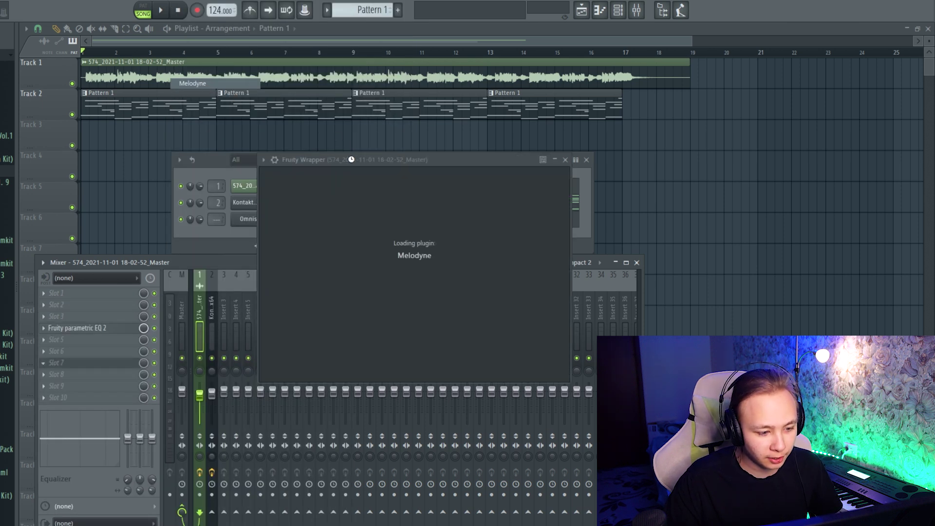
pyautogui.click(72, 115)
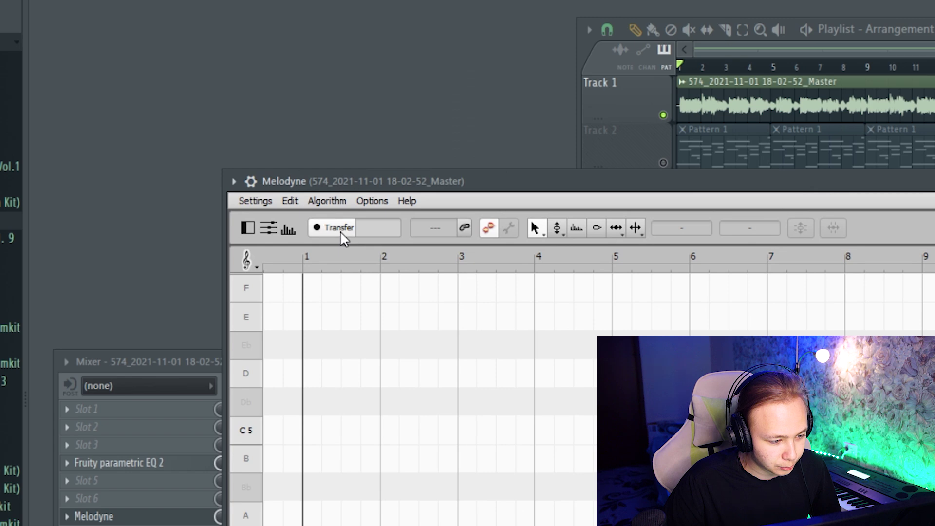
pyautogui.click(340, 231)
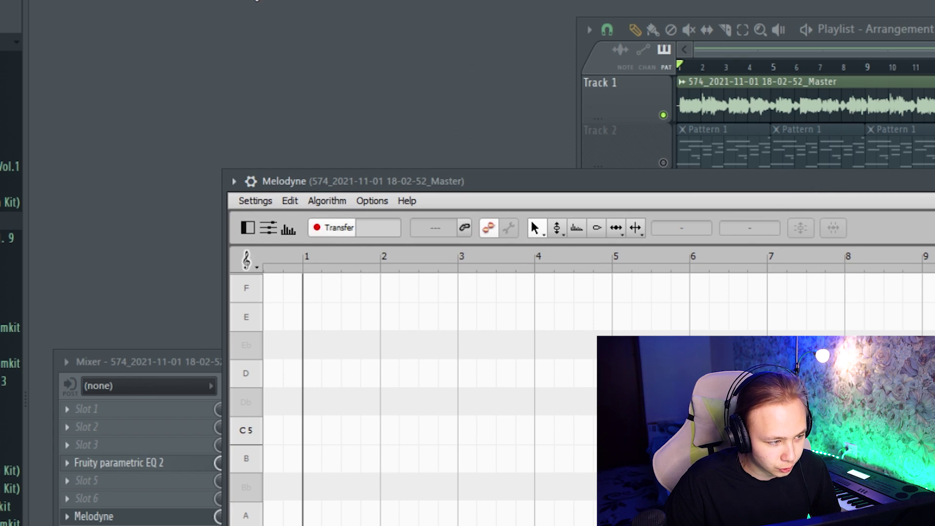
pyautogui.click(162, 12)
pyautogui.moveTo(298, 142); pyautogui.dragTo(286, 118)
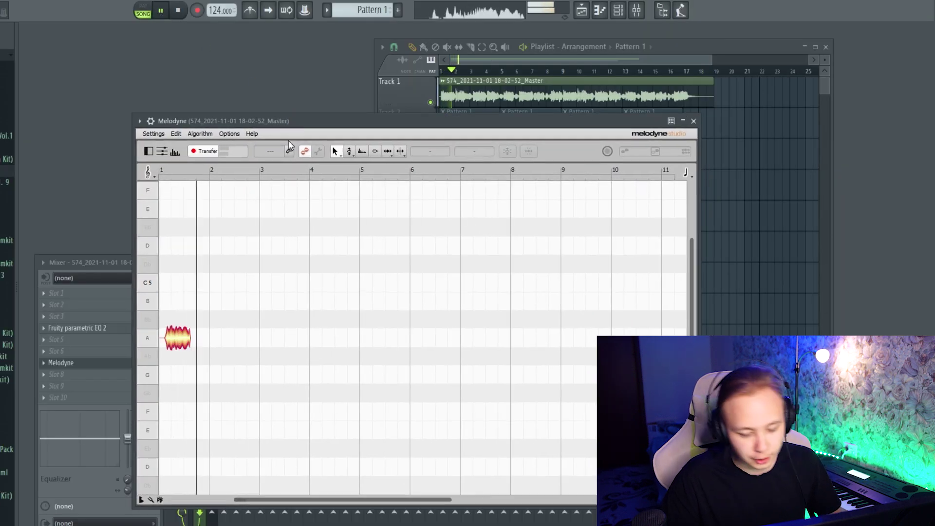
pyautogui.moveTo(293, 123); pyautogui.dragTo(301, 94)
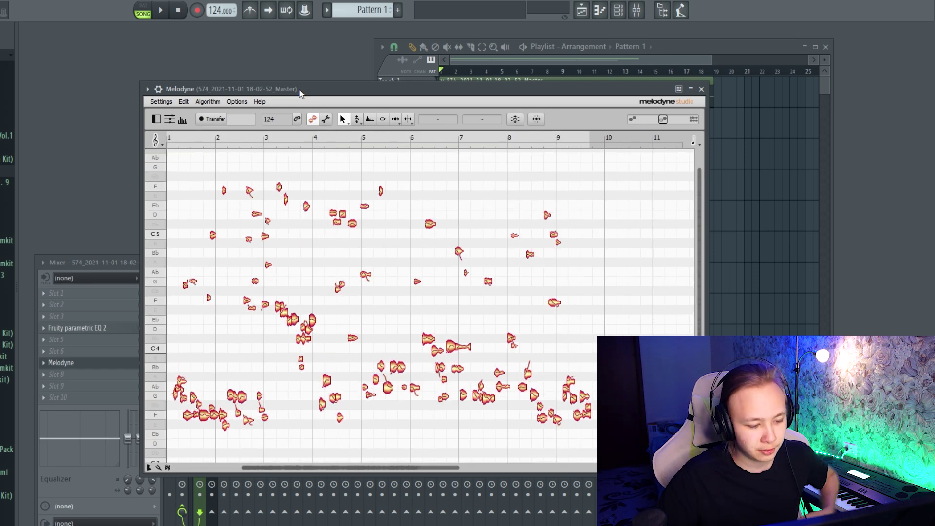
# Examine the vocal notes detected in Melodyne, from the high scattered ones to the low phrase in bars 1 to 3.
pyautogui.scroll(-4, 351, 277)
pyautogui.hscroll(4, 478, 319)
pyautogui.hscroll(-10, 478, 319)
pyautogui.scroll(5, 478, 319)
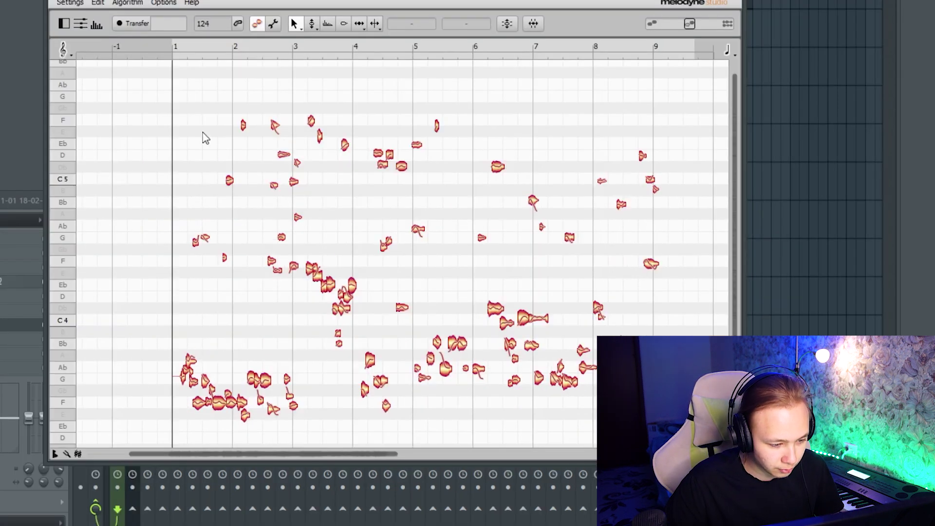
pyautogui.moveTo(171, 104); pyautogui.dragTo(697, 315)
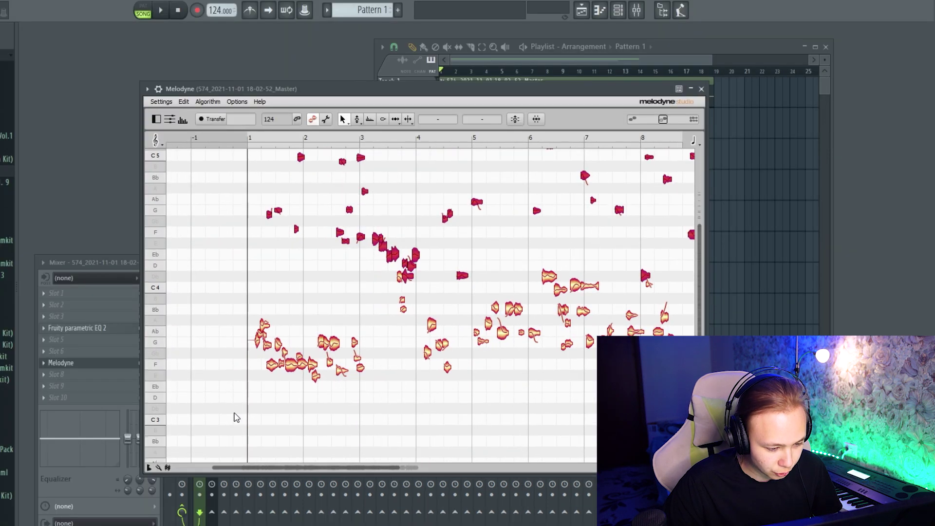
pyautogui.scroll(4, 236, 414)
pyautogui.click(265, 390)
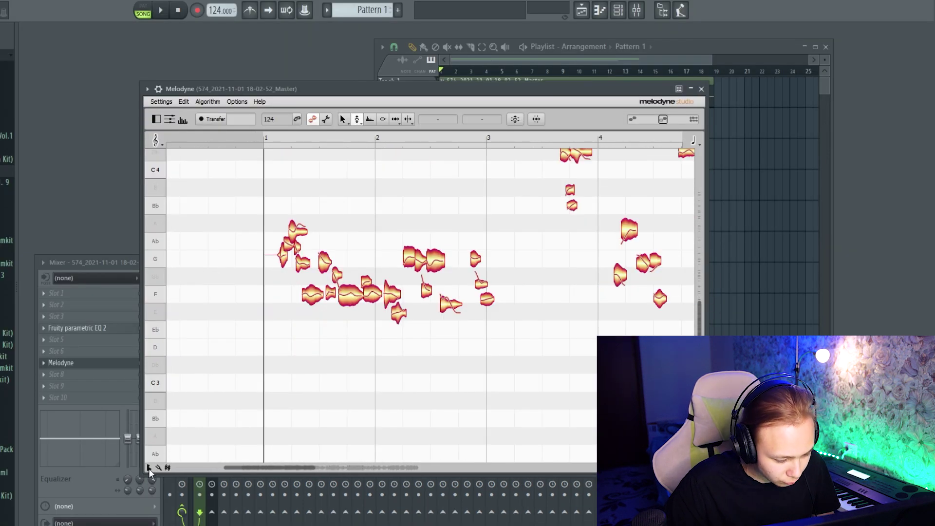
# Set Melodyne's reference scale to F minor.
pyautogui.click(148, 468)
pyautogui.click(336, 293)
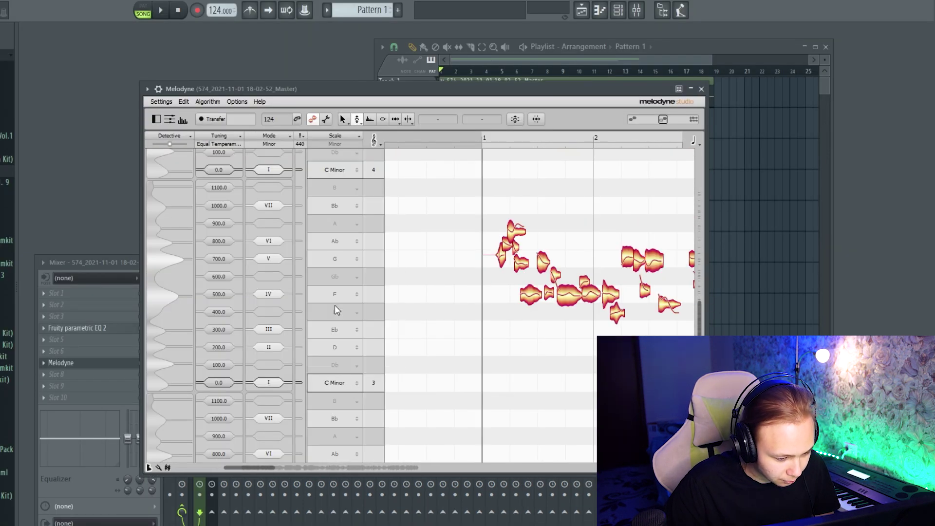
pyautogui.click(336, 307)
pyautogui.click(149, 468)
# Check the pitches of the vocal's opening notes in Melodyne against the melody in Pattern 2's piano roll.
pyautogui.moveTo(190, 193); pyautogui.dragTo(535, 352)
pyautogui.click(260, 264)
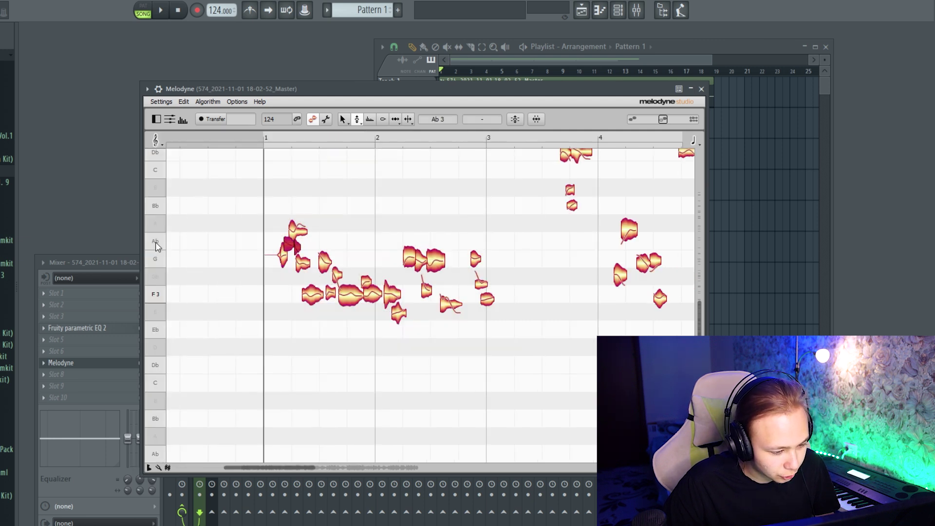
pyautogui.moveTo(210, 202); pyautogui.dragTo(380, 356)
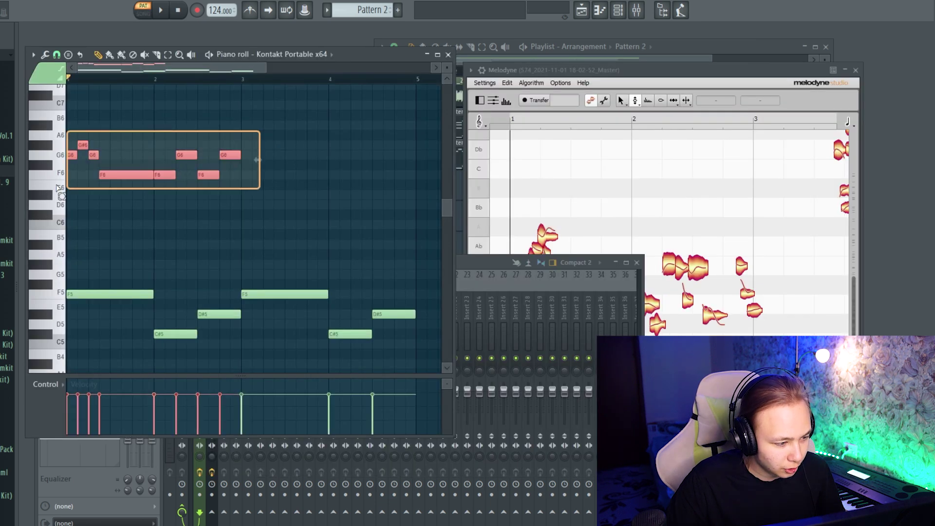
pyautogui.moveTo(93, 268); pyautogui.dragTo(328, 351)
pyautogui.click(250, 209)
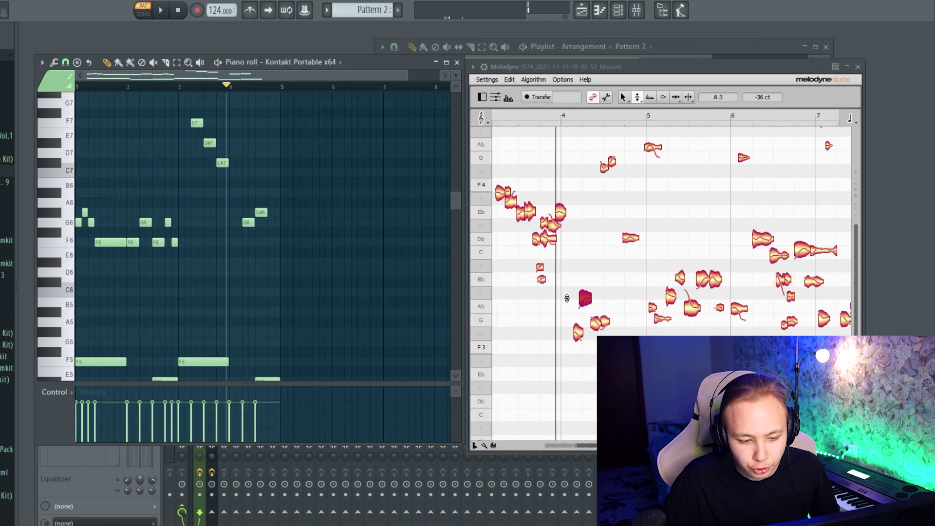
# Compare the vocal notes from bar 3 onward in Melodyne with the transcribed melody above Pattern 2's bass notes.
pyautogui.click(633, 328)
pyautogui.scroll(3, 633, 328)
pyautogui.scroll(-4, 614, 288)
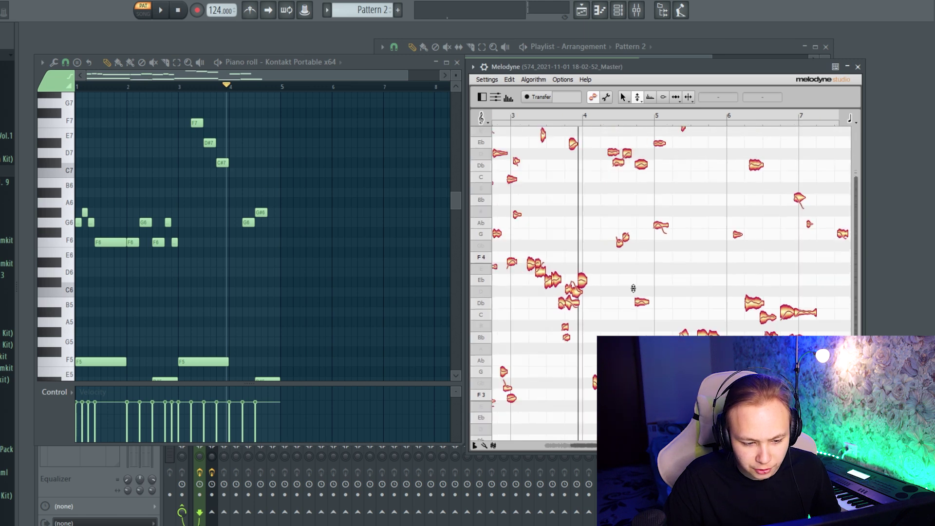
pyautogui.moveTo(732, 222); pyautogui.dragTo(491, 146)
pyautogui.click(637, 217)
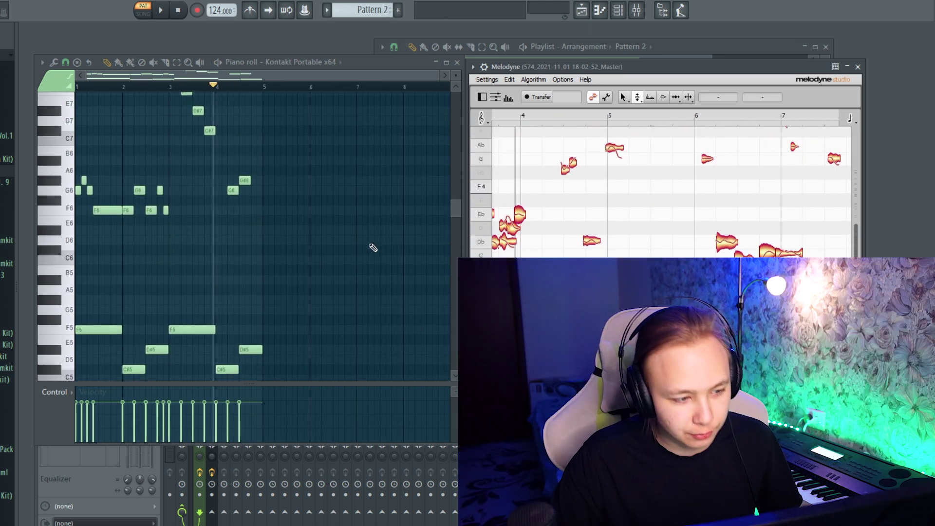
pyautogui.moveTo(207, 86); pyautogui.dragTo(28, 103)
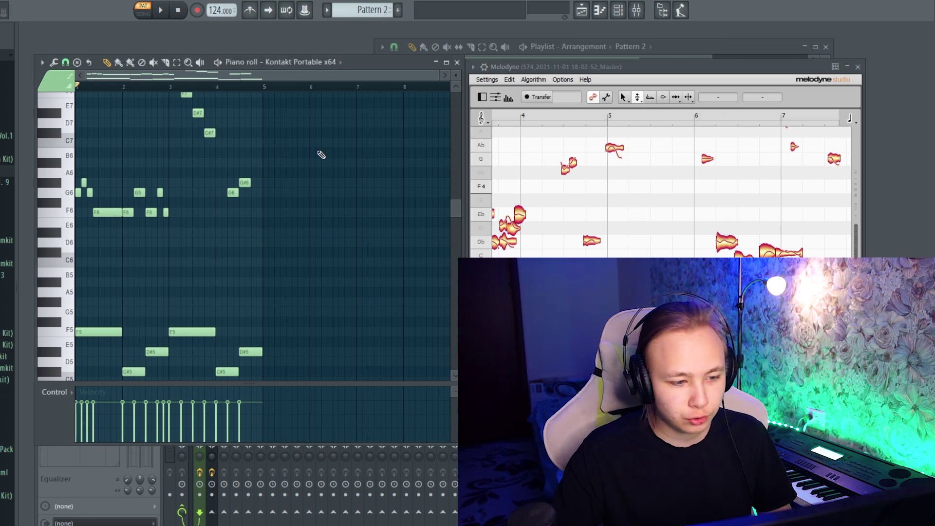
pyautogui.moveTo(351, 54); pyautogui.dragTo(351, 35)
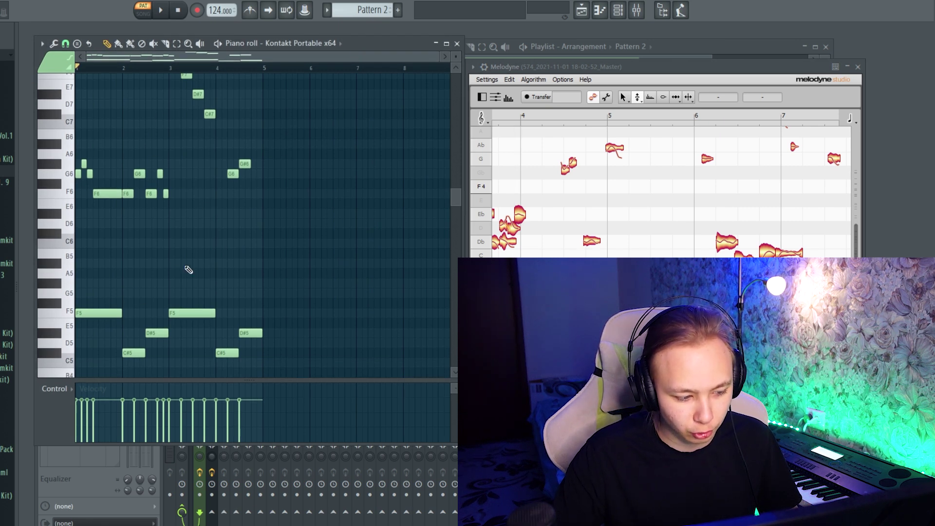
pyautogui.scroll(-3, 658, 282)
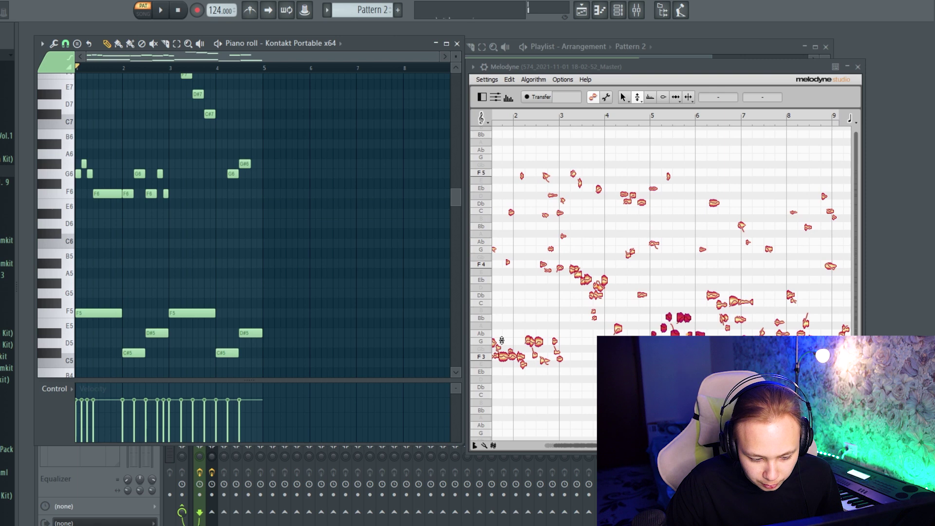
pyautogui.moveTo(505, 370); pyautogui.dragTo(617, 321)
pyautogui.rightClick(661, 307)
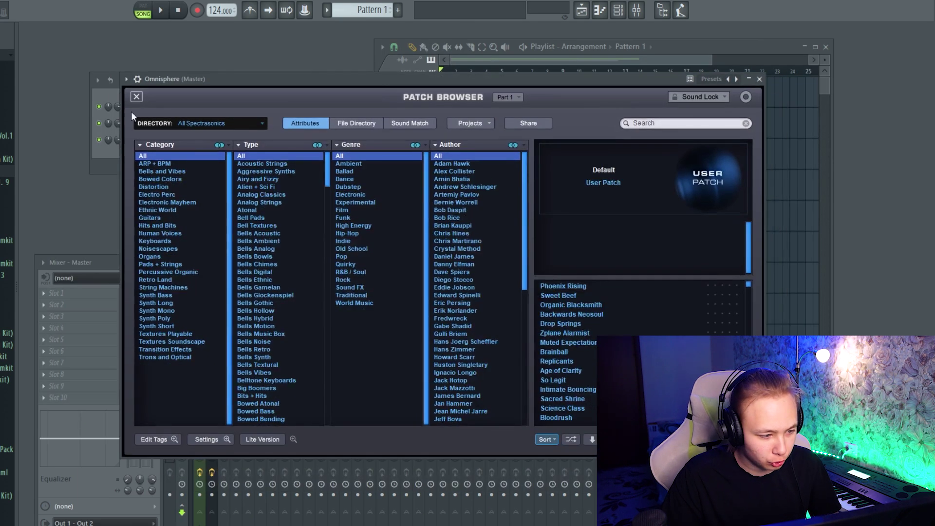
# Open the directory choices in Omnisphere's patch browser.
pyautogui.click(215, 123)
pyautogui.moveTo(220, 229)
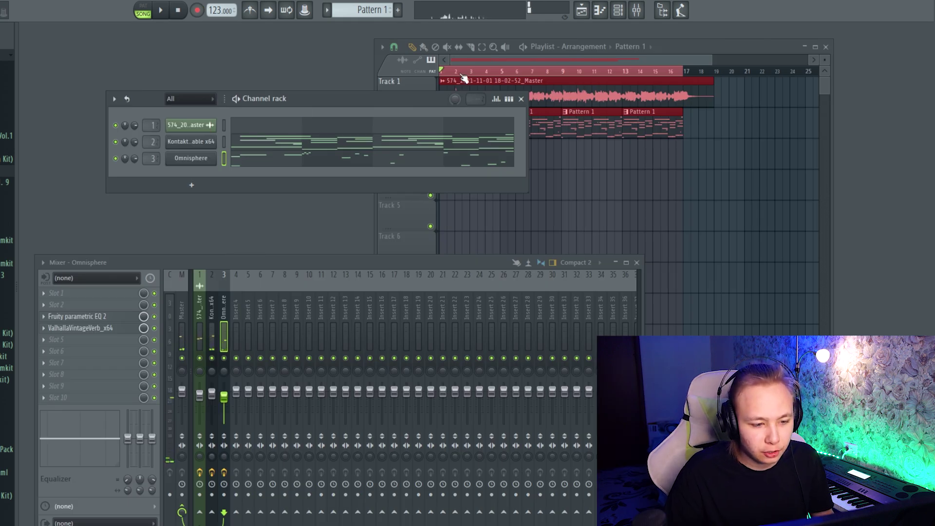
# Mute the vocal on Track 1 and play the guitar with the Omnisphere melody while reviewing its notes.
pyautogui.click(605, 182)
pyautogui.click(430, 103)
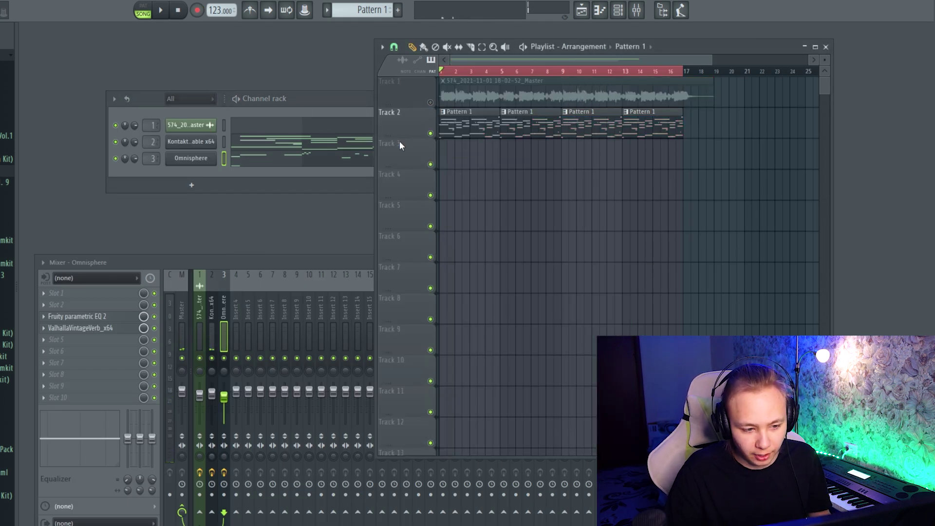
pyautogui.press('space')
pyautogui.moveTo(309, 99); pyautogui.dragTo(291, 110)
pyautogui.click(286, 173)
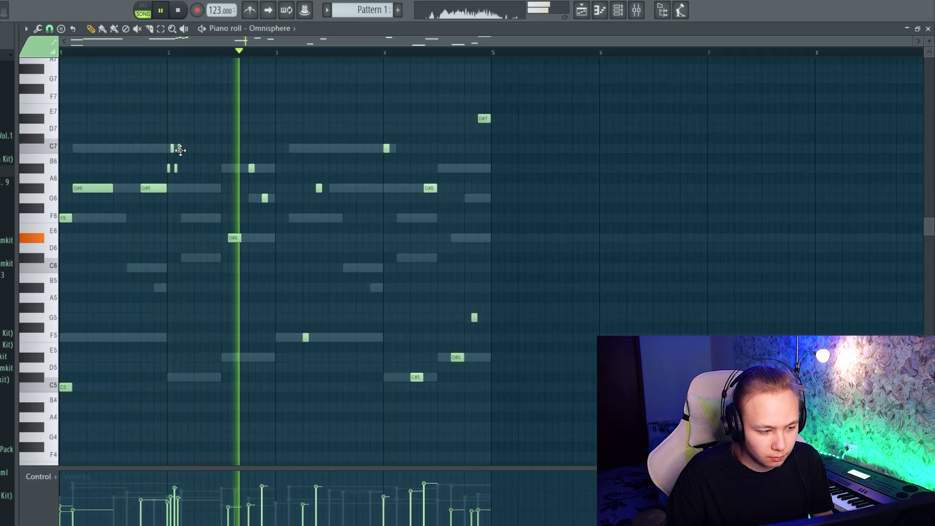
pyautogui.moveTo(180, 150); pyautogui.dragTo(187, 161)
pyautogui.moveTo(219, 103); pyautogui.dragTo(236, 103)
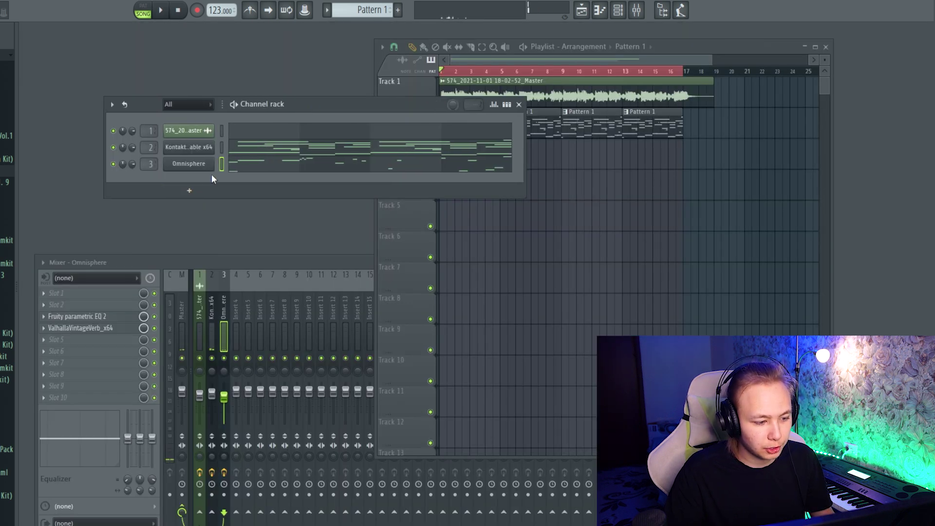
# Add an Arcade channel and trim its E5 note to the end of bar 1.
pyautogui.click(190, 190)
pyautogui.click(209, 158)
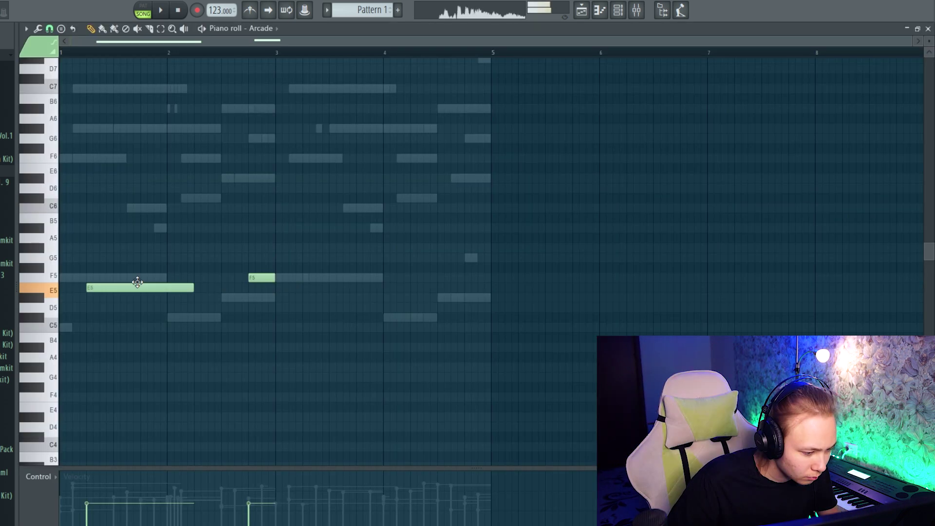
pyautogui.moveTo(204, 297); pyautogui.dragTo(171, 299)
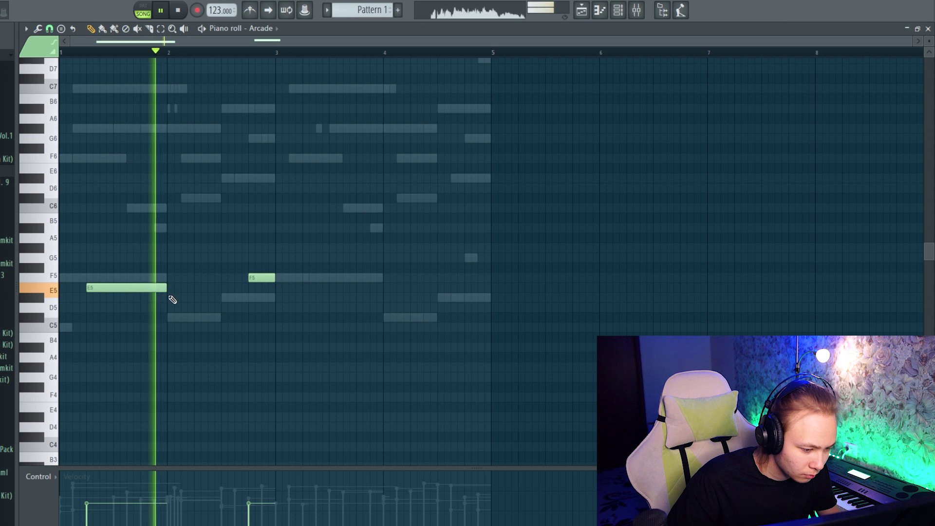
# Add half-bar C5 and B5 notes to the Arcade part in the second halves of bars 3 and 4.
pyautogui.click(331, 326)
pyautogui.scroll(2, 414, 321)
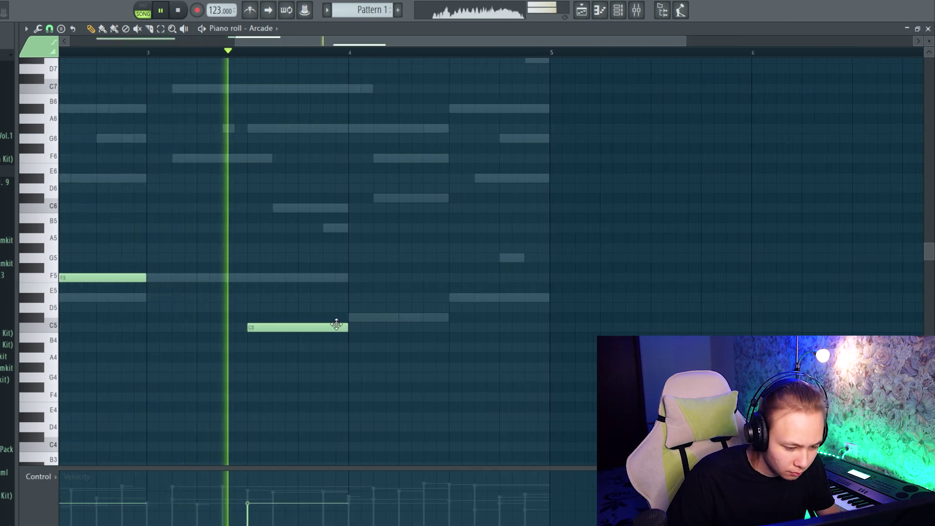
pyautogui.click(454, 298)
pyautogui.moveTo(453, 363); pyautogui.dragTo(452, 343)
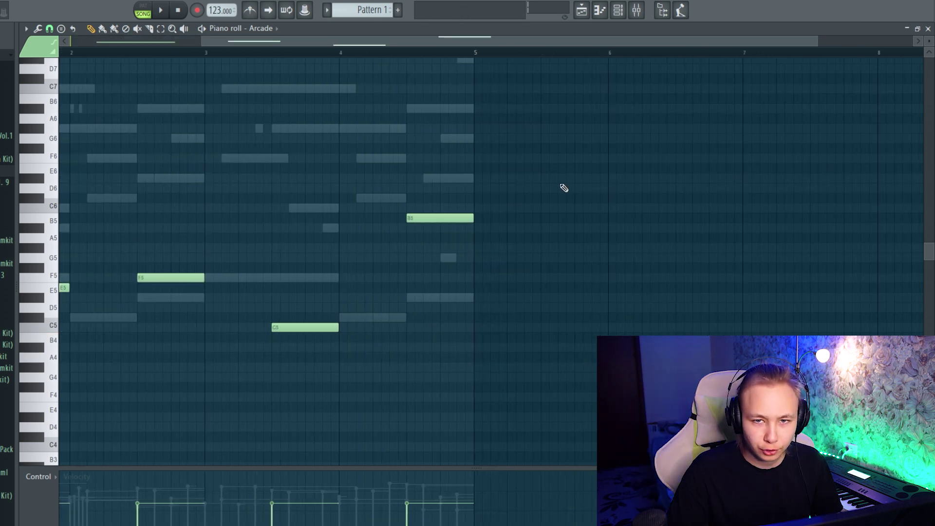
# Play back the Arcade part and lower its bar 4 note to the pitch of its bar 2 note.
pyautogui.scroll(2, 548, 191)
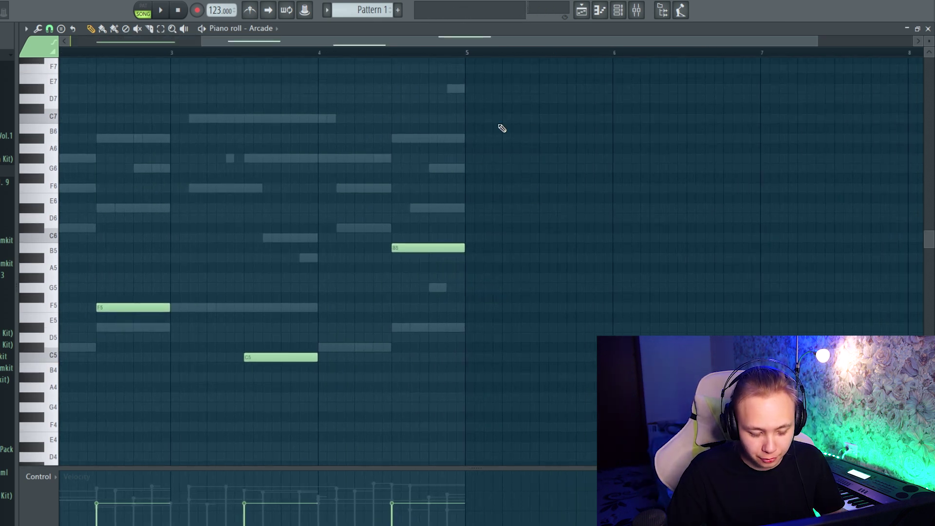
pyautogui.press('space')
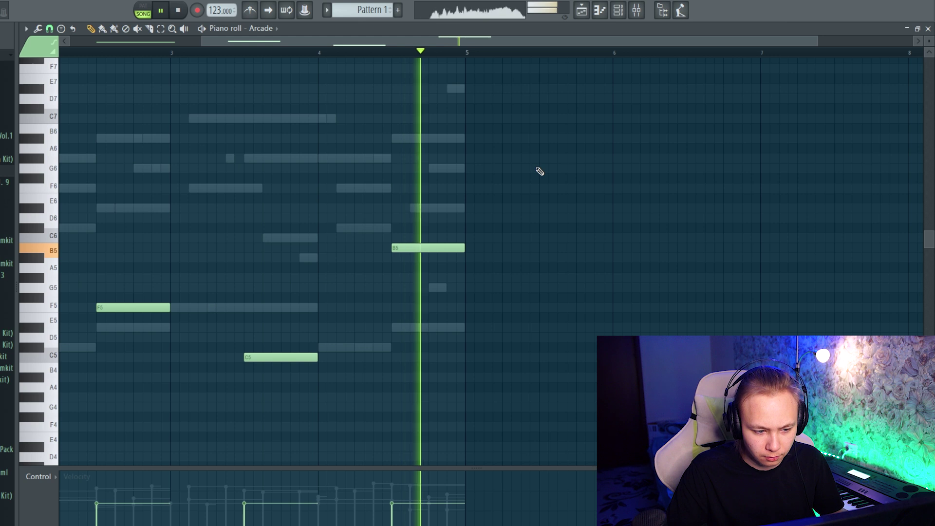
pyautogui.press('space')
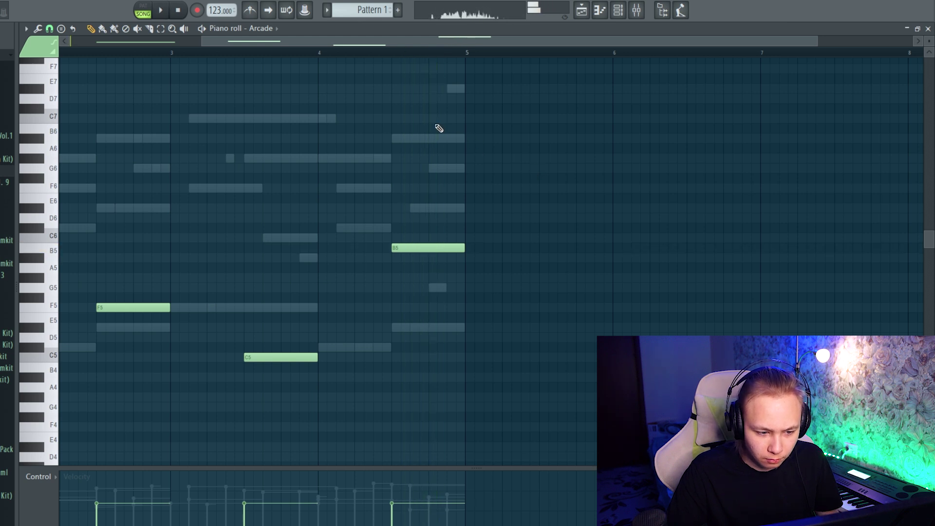
pyautogui.moveTo(441, 248); pyautogui.dragTo(443, 288)
pyautogui.press('space')
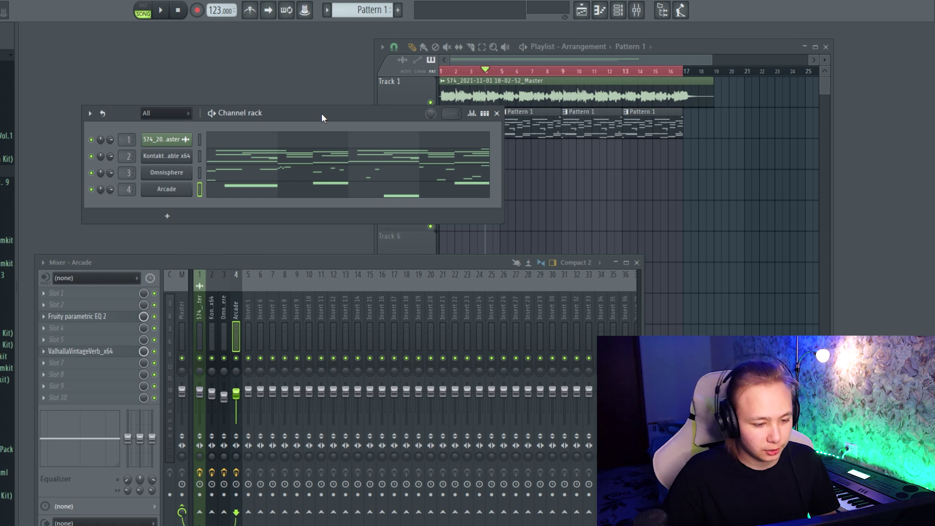
# Play the arrangement from the start to hear the Arcade part with the vocal, guitar and Omnisphere melody.
pyautogui.press('F5')
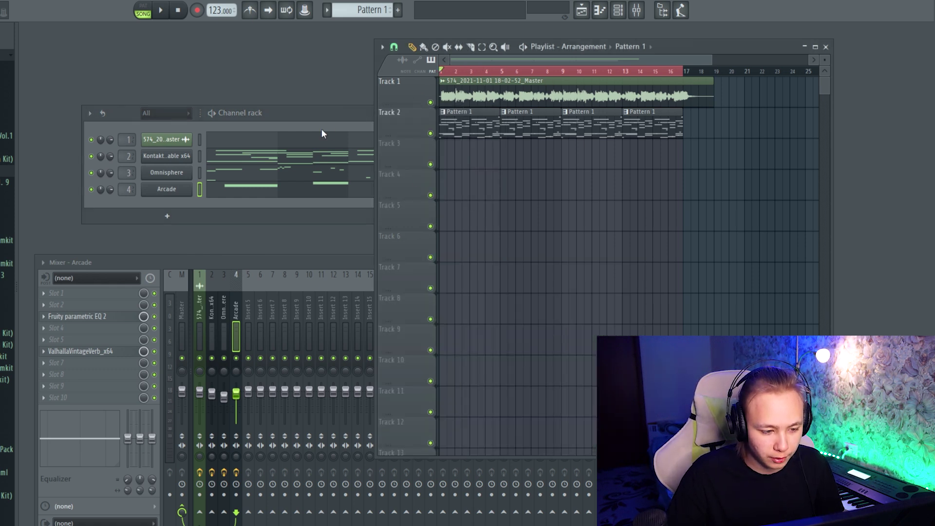
pyautogui.moveTo(311, 109); pyautogui.dragTo(303, 107)
pyautogui.press('space')
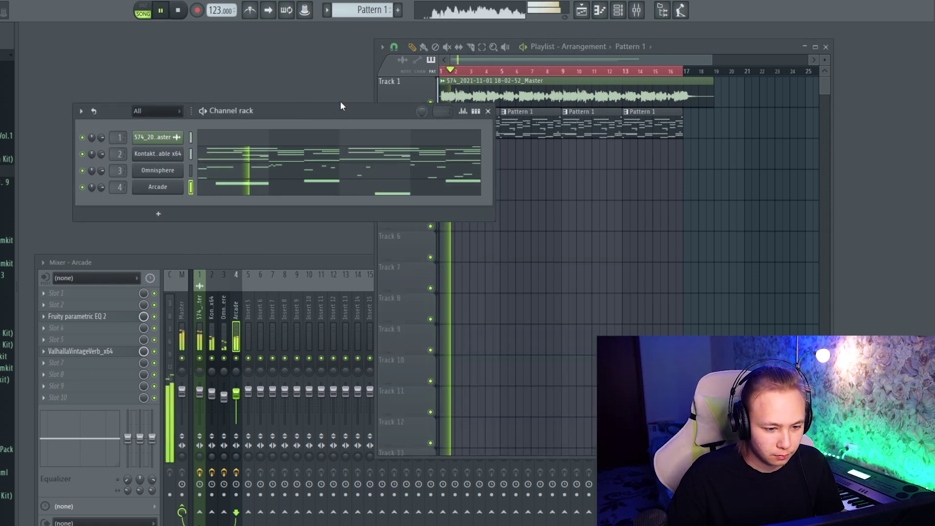
# Create Pattern 2 and lay two eight-bar clips of it along Track 3, starting at bars 1 and 9.
pyautogui.click(81, 350)
pyautogui.moveTo(161, 278); pyautogui.dragTo(159, 273)
pyautogui.click(640, 181)
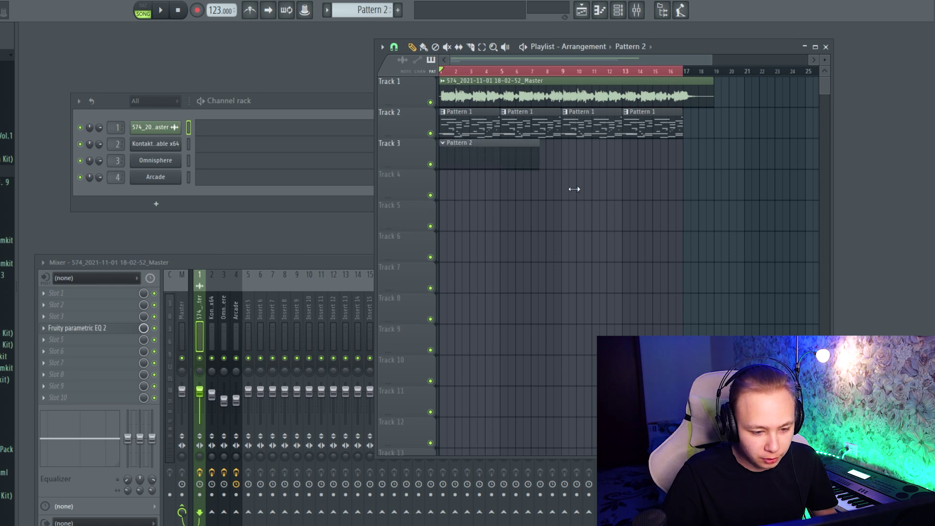
pyautogui.moveTo(638, 154); pyautogui.dragTo(615, 154)
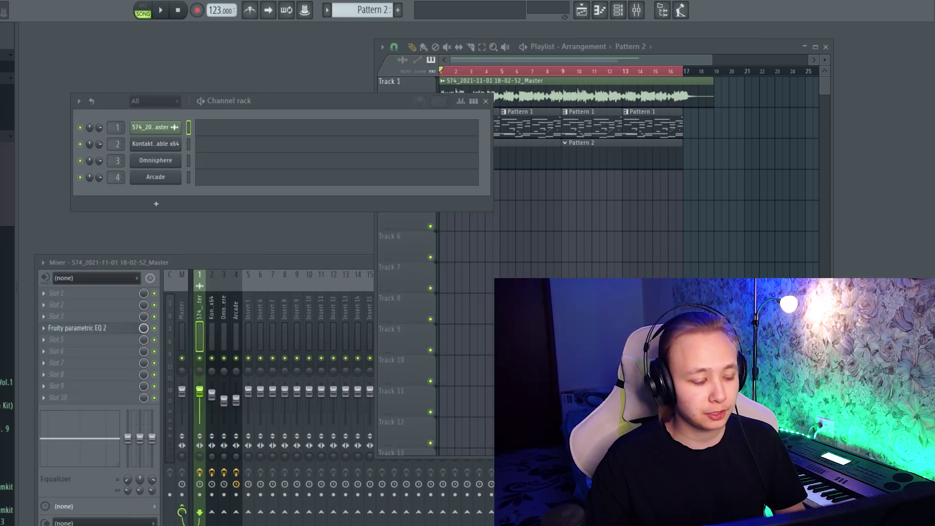
# Start playback of the arrangement and add the e hihat - finesse sample as a new channel.
pyautogui.press('space')
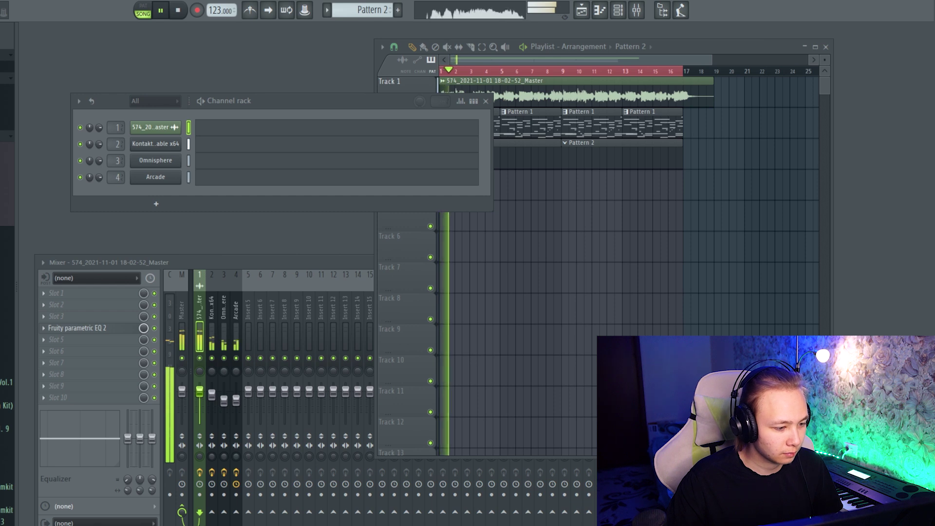
pyautogui.moveTo(133, 210); pyautogui.dragTo(131, 207)
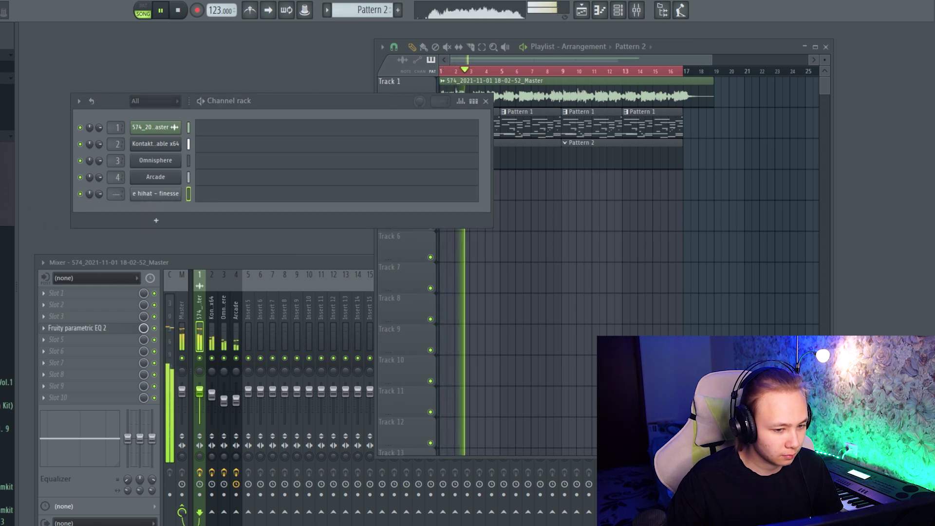
pyautogui.rightClick(155, 195)
pyautogui.click(205, 194)
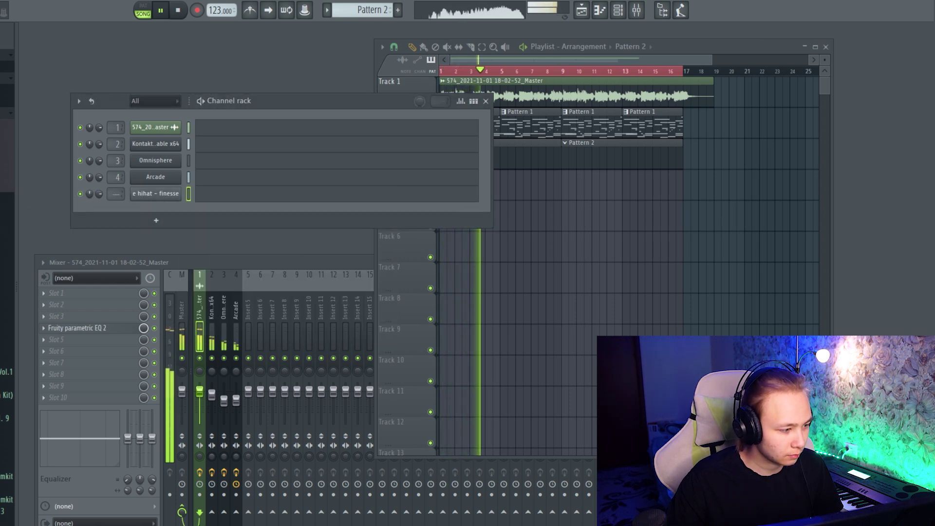
# Add an e Clap - AP channel and place a clap in the middle of each of the eight bars.
pyautogui.moveTo(151, 205); pyautogui.dragTo(153, 205)
pyautogui.rightClick(169, 211)
pyautogui.click(175, 217)
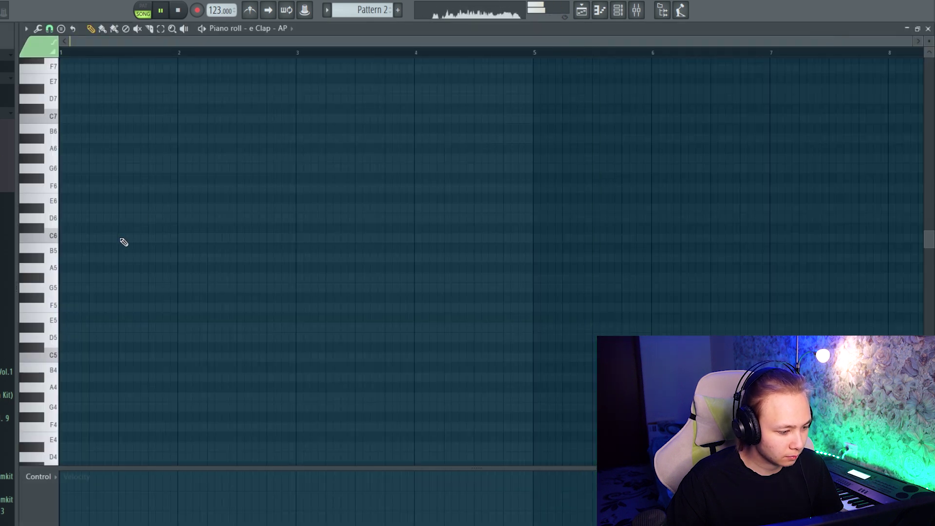
pyautogui.press('space')
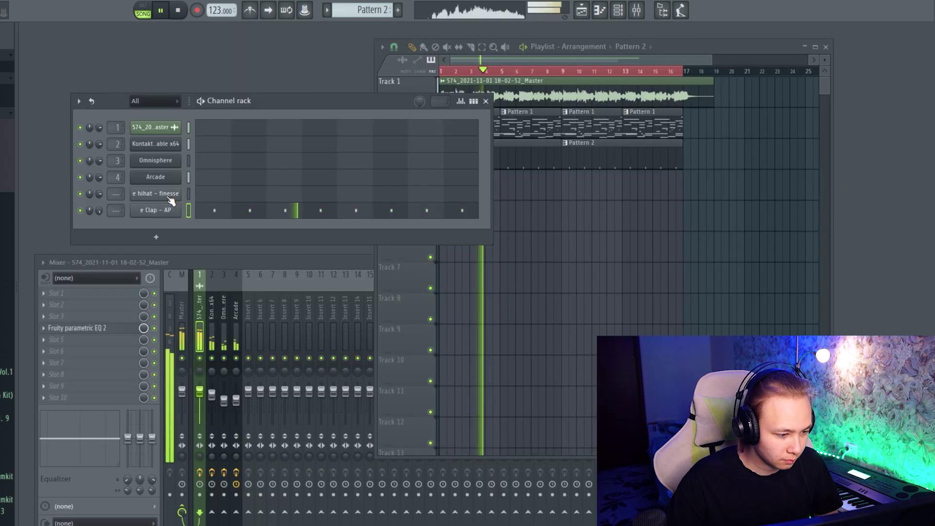
# Fill the hi-hat channel with C5 notes every two steps over eight bars and set the snap to 1/4 step.
pyautogui.rightClick(178, 190)
pyautogui.click(313, 230)
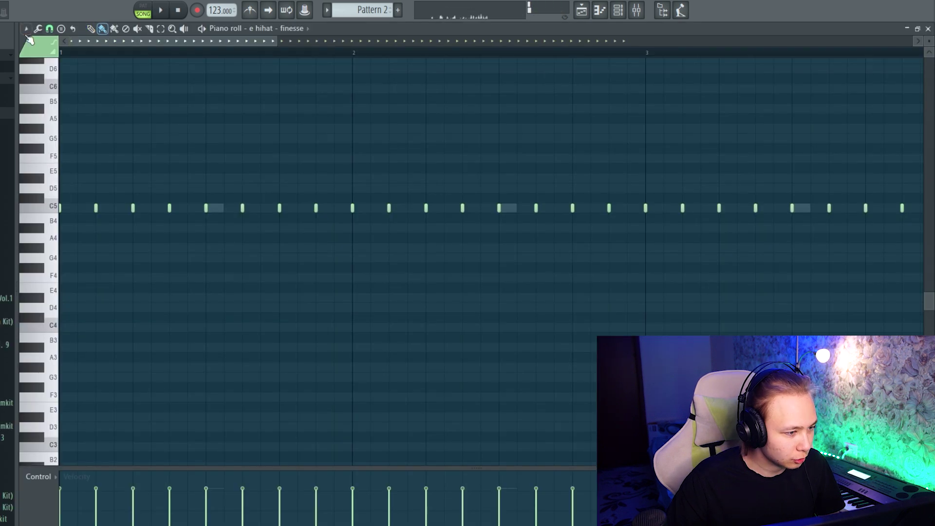
pyautogui.click(49, 28)
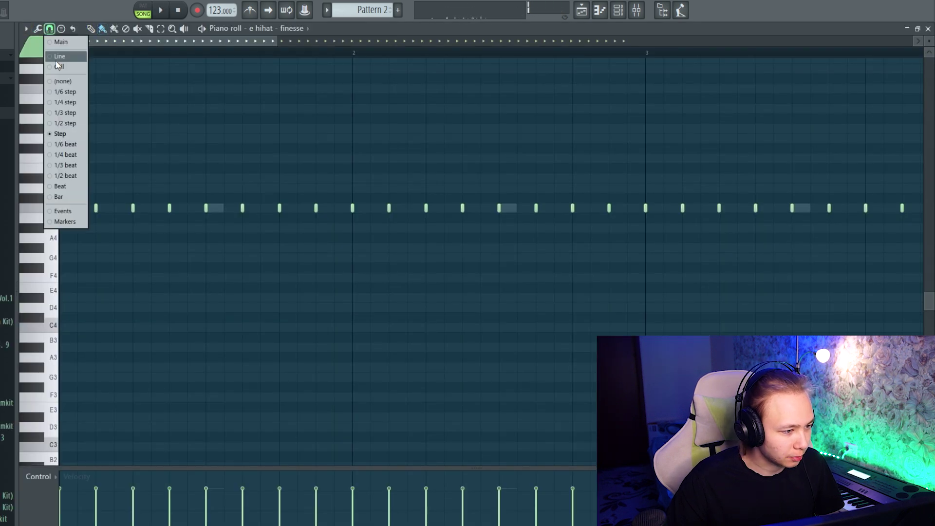
pyautogui.click(72, 103)
# Add fast C5 hi-hat rolls at the starts of bars 1 and 2 and on beat 3 of bar 1.
pyautogui.scroll(2, 95, 214)
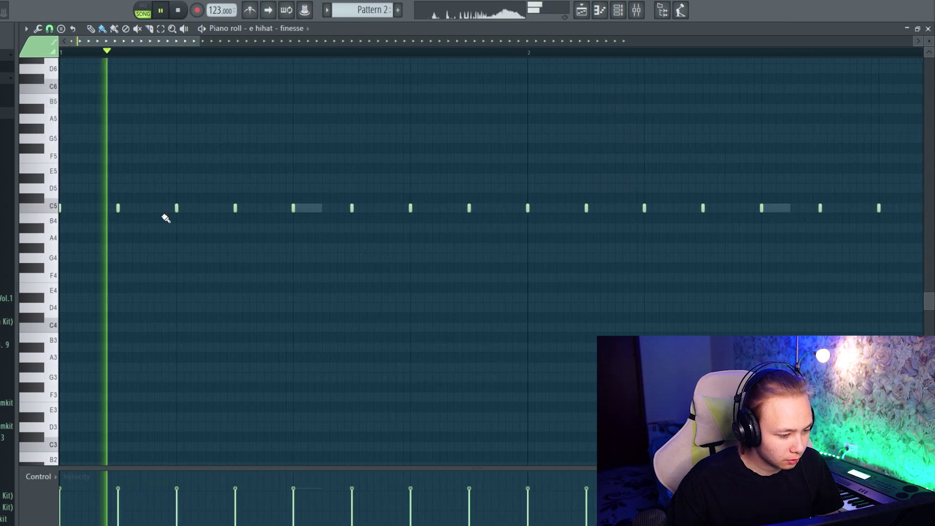
pyautogui.press('space')
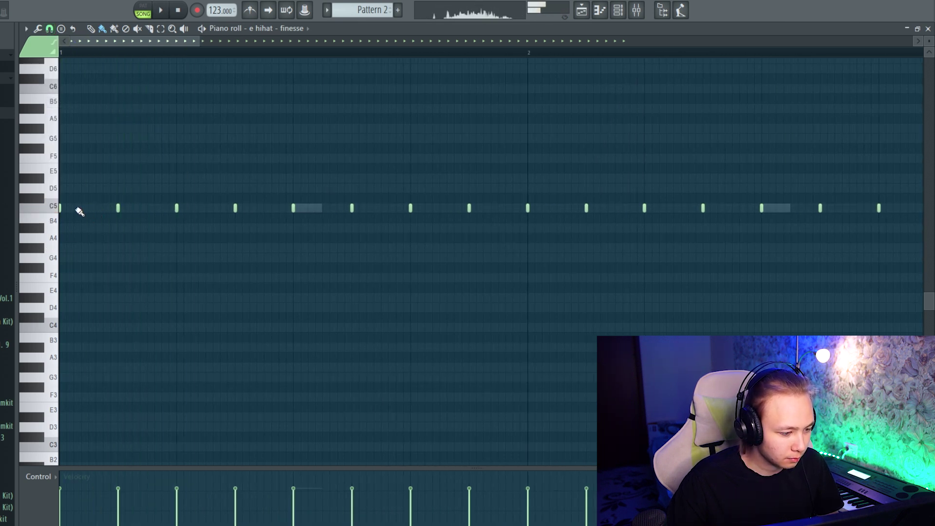
pyautogui.keyDown('ctrl'); pyautogui.click(104, 219); pyautogui.keyUp('ctrl')
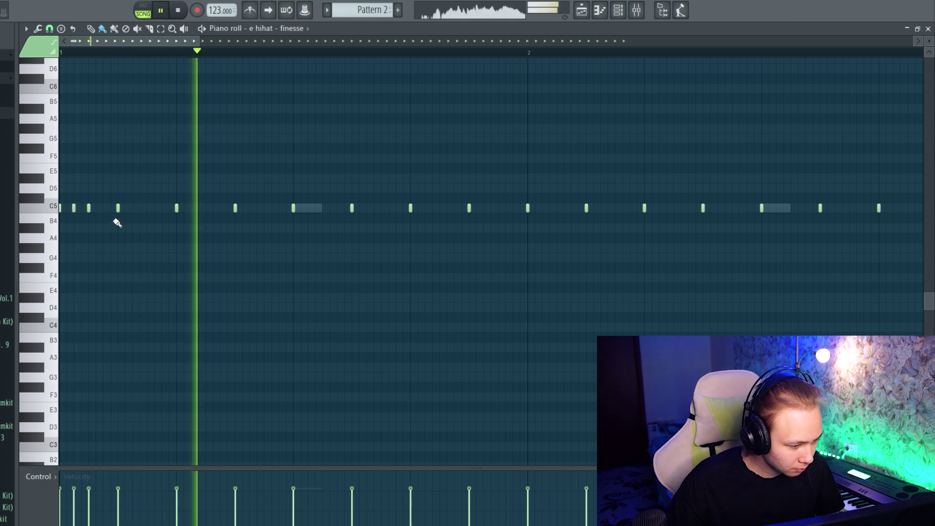
pyautogui.click(309, 209)
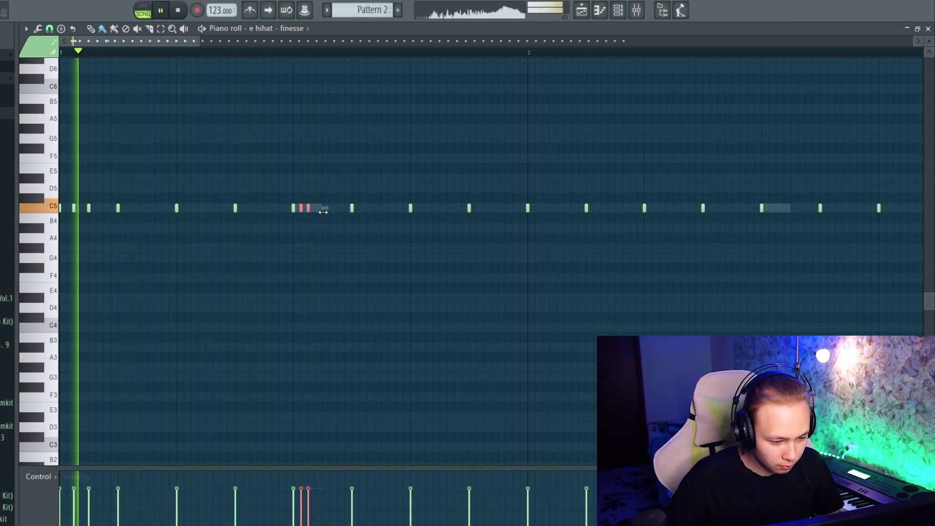
pyautogui.moveTo(418, 238); pyautogui.dragTo(426, 240)
pyautogui.click(395, 238)
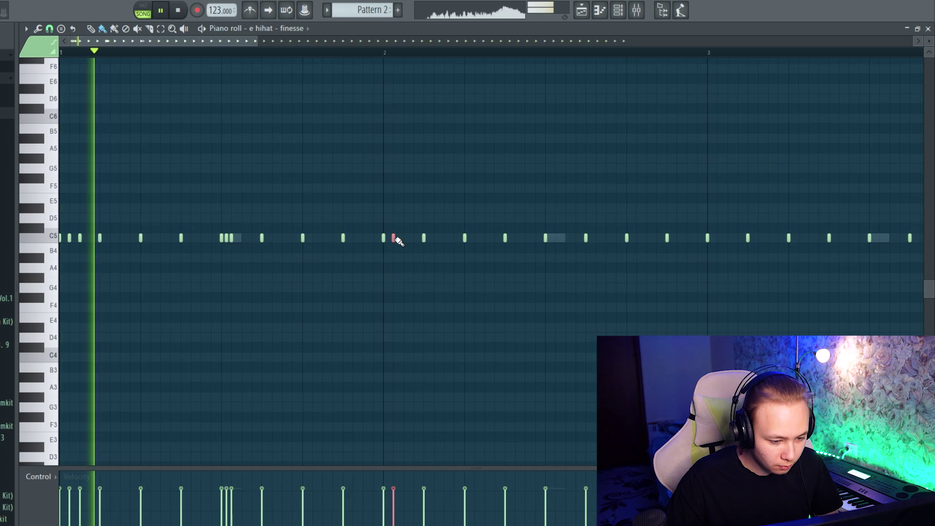
pyautogui.click(404, 238)
pyautogui.click(414, 237)
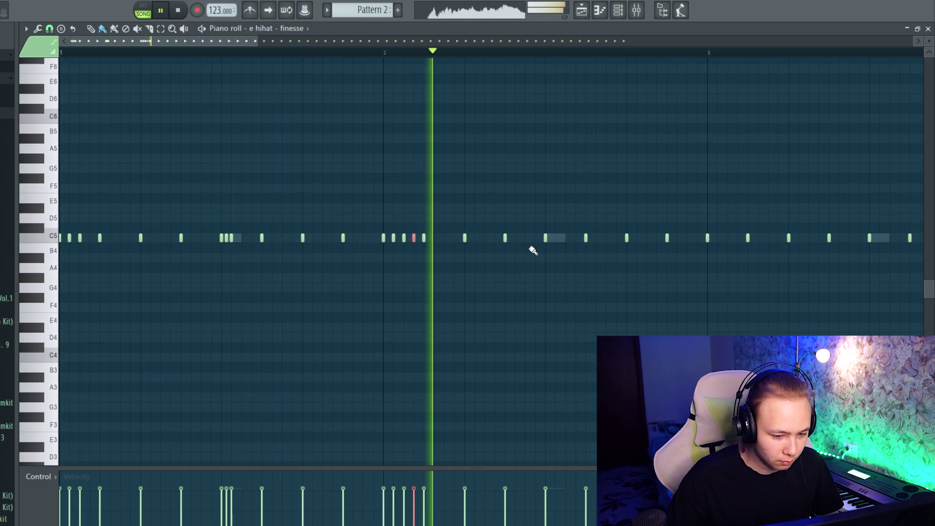
# Add a four-note D#5 hi-hat roll in the second half of bar 2.
pyautogui.click(599, 238)
pyautogui.press('space')
pyautogui.moveTo(592, 242); pyautogui.dragTo(596, 209)
pyautogui.scroll(-1, 519, 267)
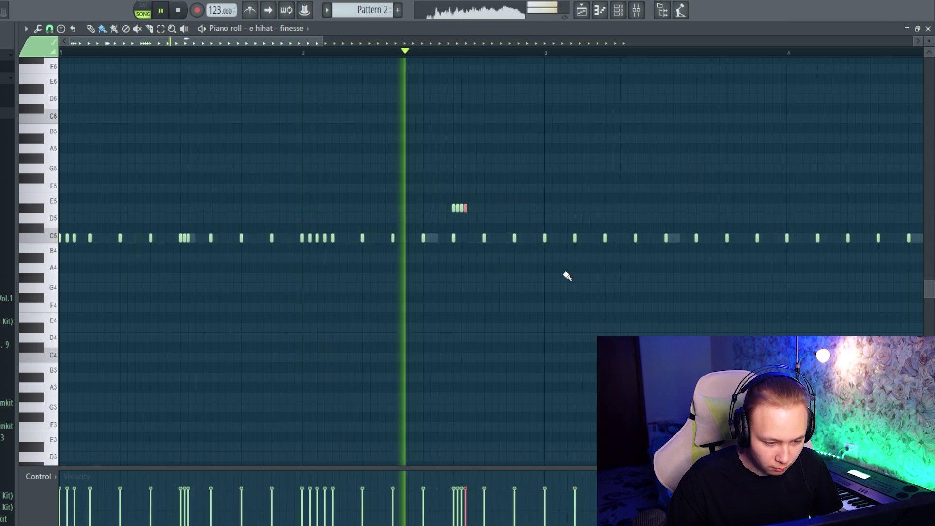
# Delete the hi-hat notes from bar 3 onward and duplicate the first two bars into bars 3 and 4.
pyautogui.scroll(3, 380, 277)
pyautogui.scroll(-4, 297, 288)
pyautogui.moveTo(224, 238); pyautogui.dragTo(245, 246)
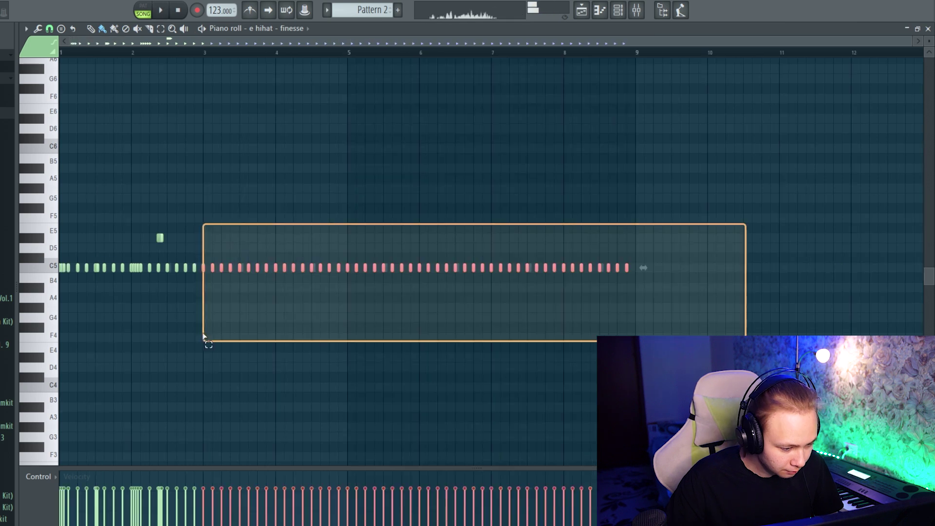
pyautogui.press('Delete')
pyautogui.hotkey('ctrl', 'a')
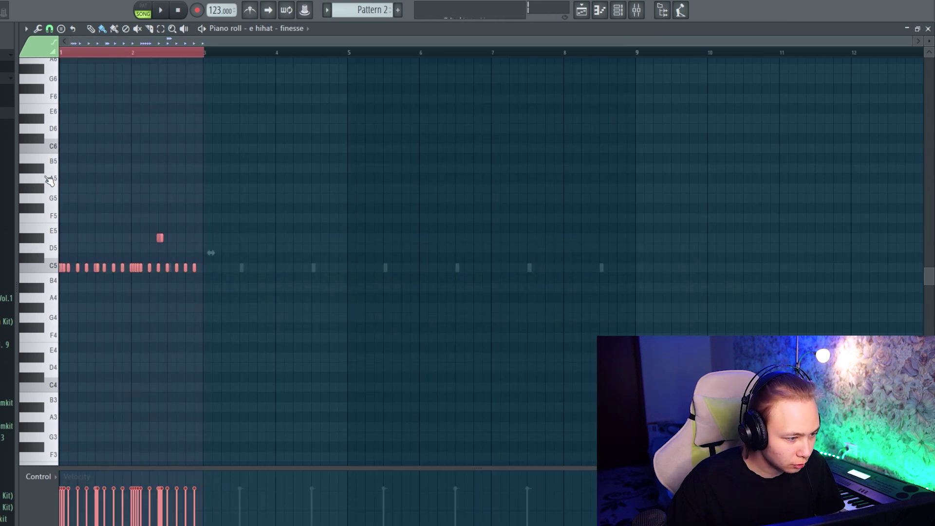
pyautogui.hotkey('ctrl', 'b')
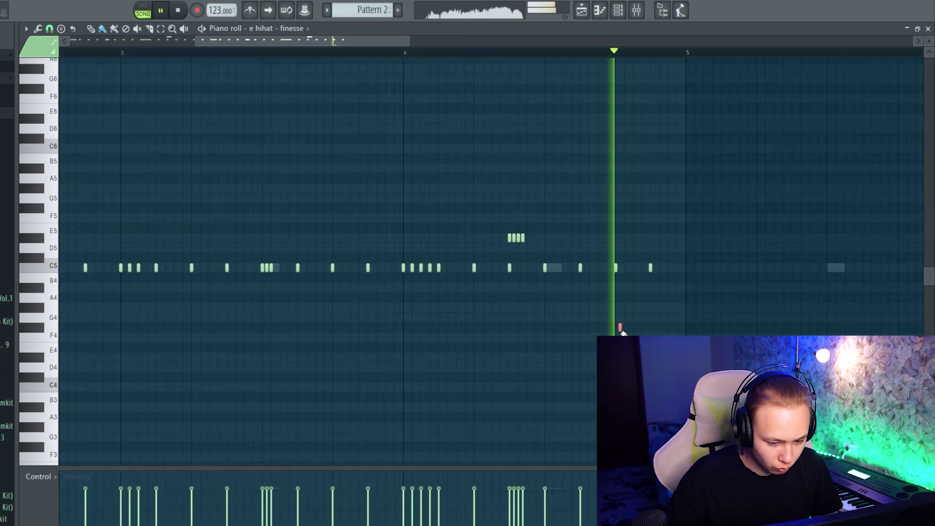
# Add a four-note F#4 hi-hat roll near the end of bar 4 and duplicate the four bars into bars 5 to 8.
pyautogui.scroll(-4, 627, 328)
pyautogui.keyDown('ctrl'); pyautogui.click(560, 311); pyautogui.keyUp('ctrl')
pyautogui.hotkey('ctrl', 'a')
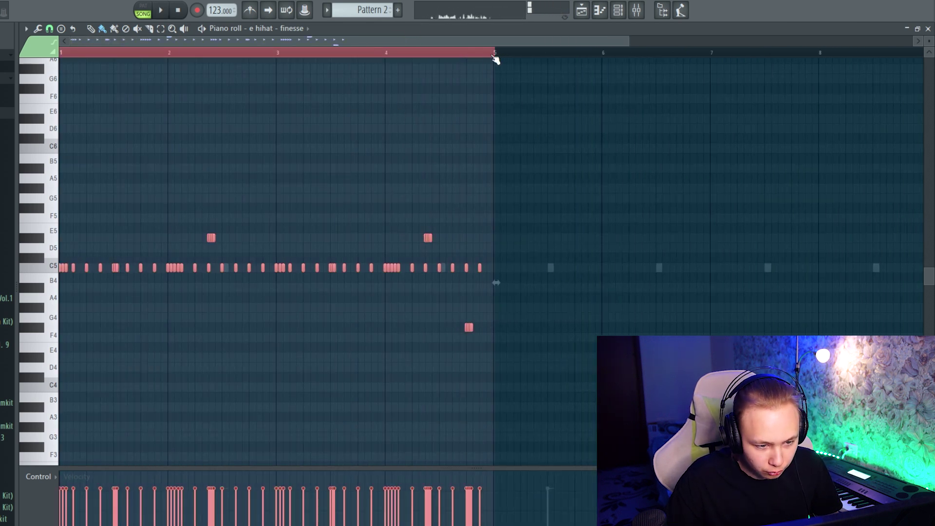
pyautogui.scroll(-2, 461, 330)
pyautogui.hotkey('ctrl', 'b')
pyautogui.keyDown('ctrl'); pyautogui.click(375, 327); pyautogui.keyUp('ctrl')
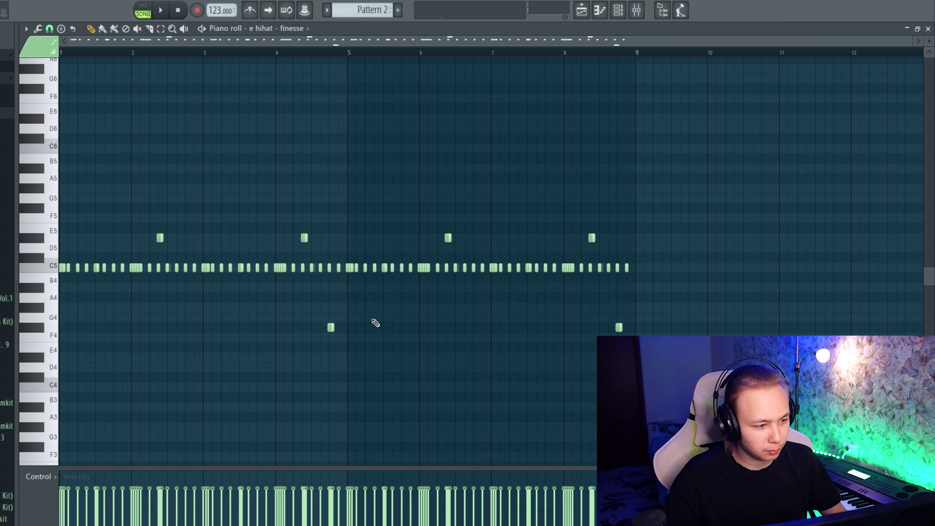
# Add an e Snare - millygram channel with C5 hits late in bars 1 and 3 and early in bar 4.
pyautogui.click(50, 30)
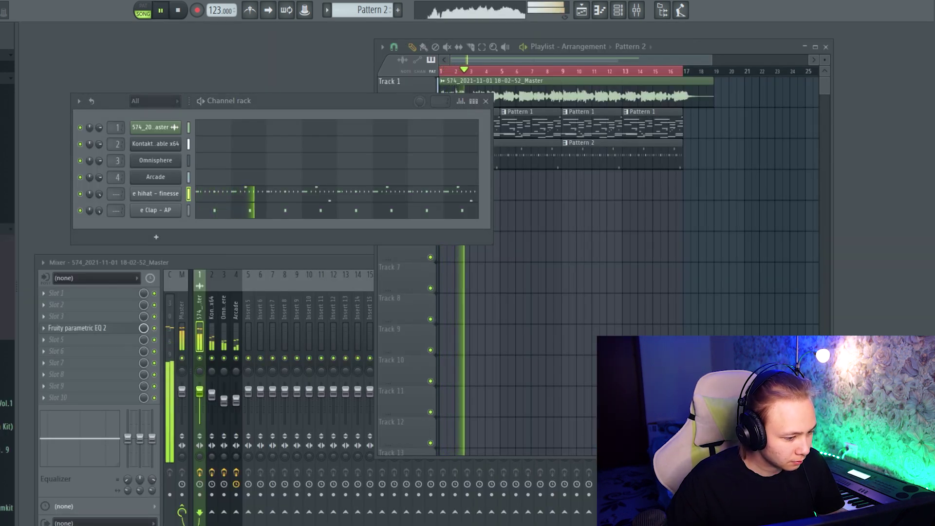
pyautogui.moveTo(166, 220); pyautogui.dragTo(164, 221)
pyautogui.click(237, 231)
pyautogui.moveTo(111, 256); pyautogui.dragTo(121, 239)
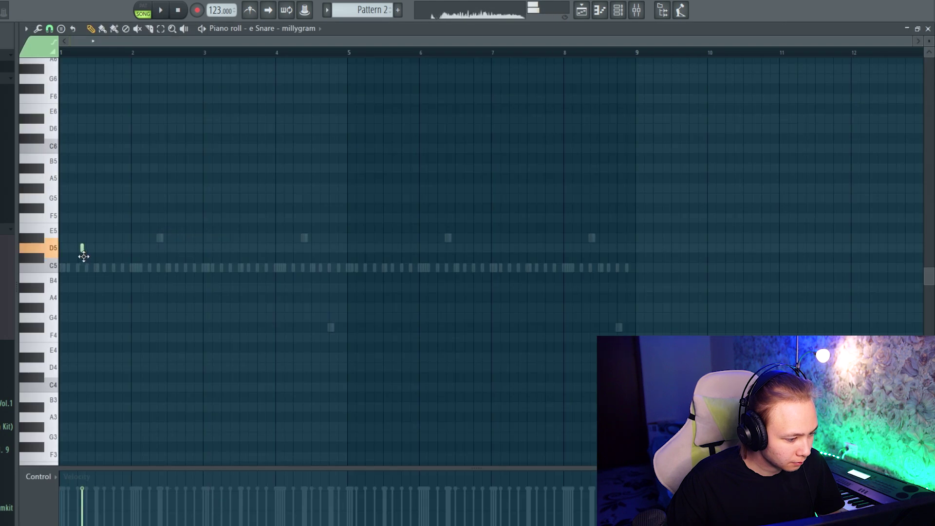
pyautogui.press('space')
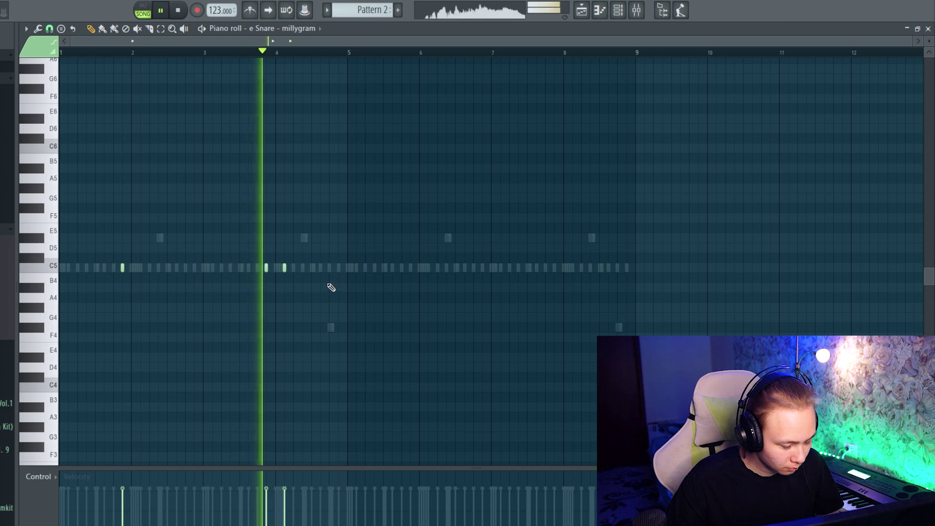
# Duplicate the snare hits of bars 1 to 4 into bars 5 to 8.
pyautogui.moveTo(350, 53); pyautogui.dragTo(64, 55)
pyautogui.hotkey('ctrl', 'b')
pyautogui.hotkey('ctrl', 'd')
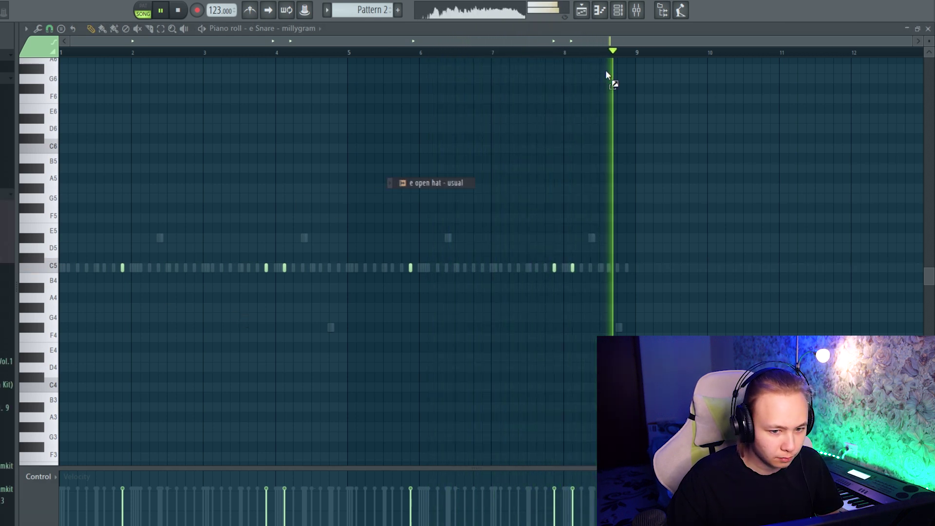
# Add the e open hat - usual sample as a channel and place its first C5 hit at the start of bar 1.
pyautogui.press('F6')
pyautogui.moveTo(591, 44); pyautogui.dragTo(153, 248)
pyautogui.press('F6')
pyautogui.press('space')
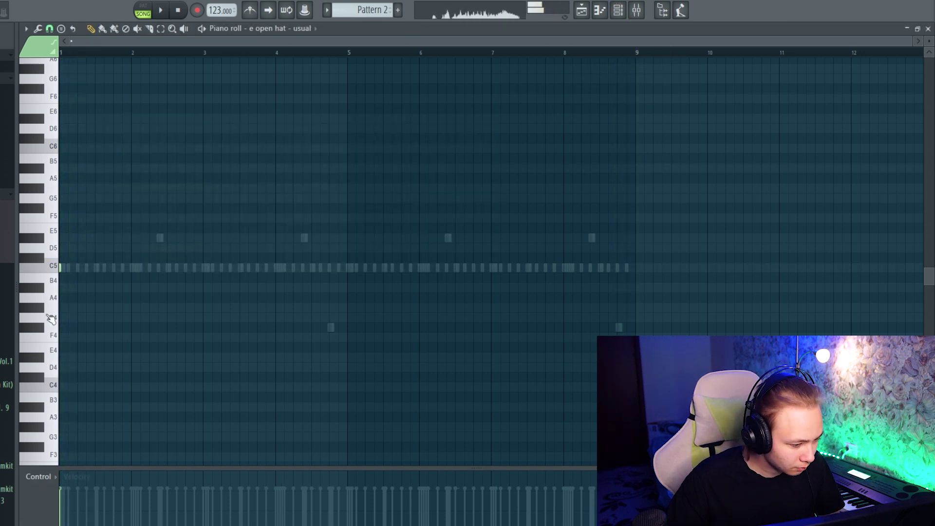
# Add more C5 open-hat hits in bars 1 to 3, then raise the bar 3 hit's velocity and move it half a beat earlier.
pyautogui.scroll(5, 73, 321)
pyautogui.press('space')
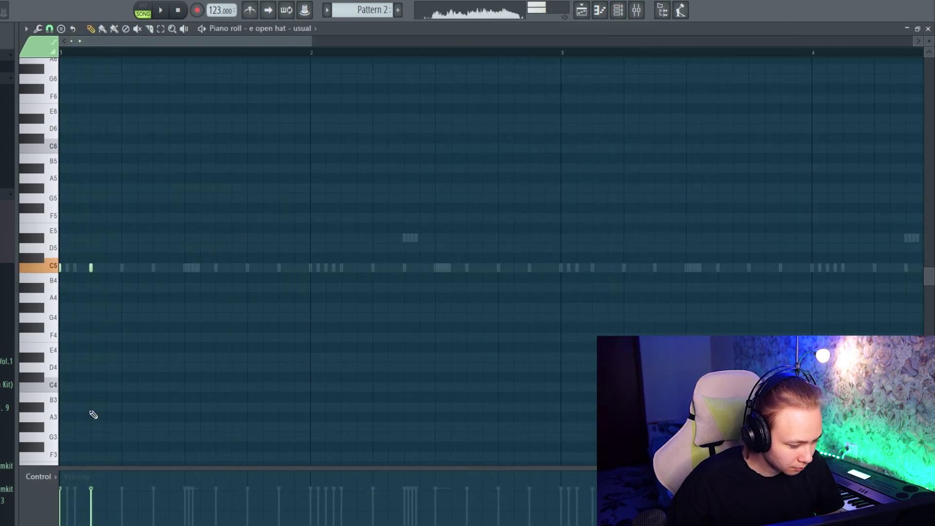
pyautogui.scroll(-3, 309, 265)
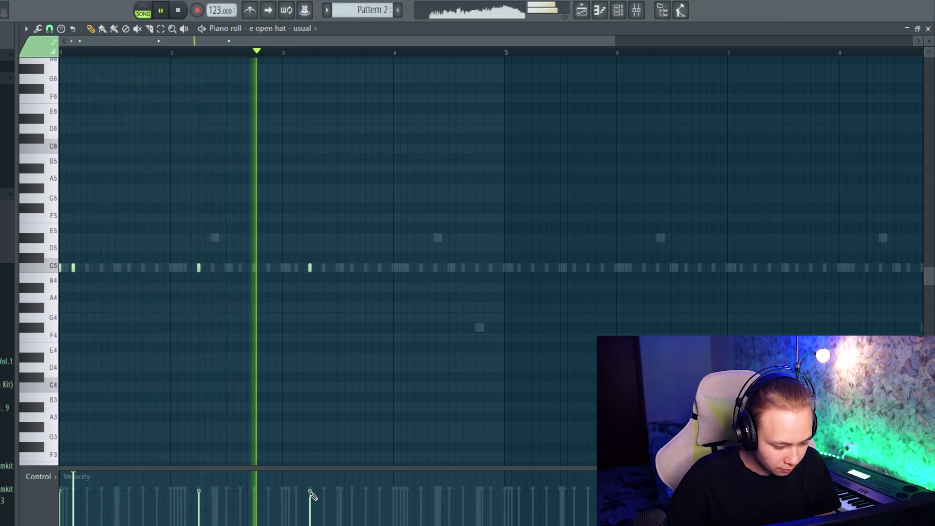
pyautogui.moveTo(310, 496); pyautogui.dragTo(312, 469)
pyautogui.moveTo(311, 268); pyautogui.dragTo(296, 267)
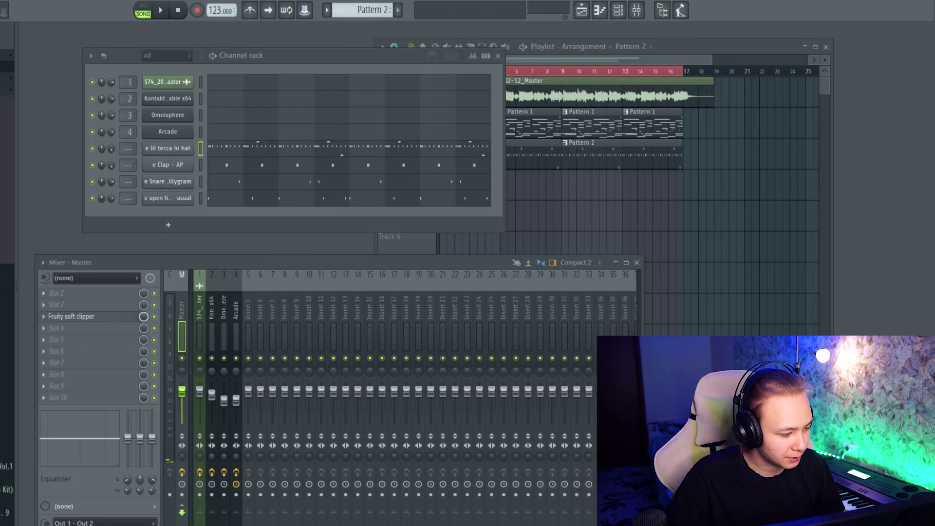
# Add an e 808 - Trancent_2 channel and record an eight-bar bass part using F5, D#5 and C#5.
pyautogui.moveTo(170, 211); pyautogui.dragTo(169, 212)
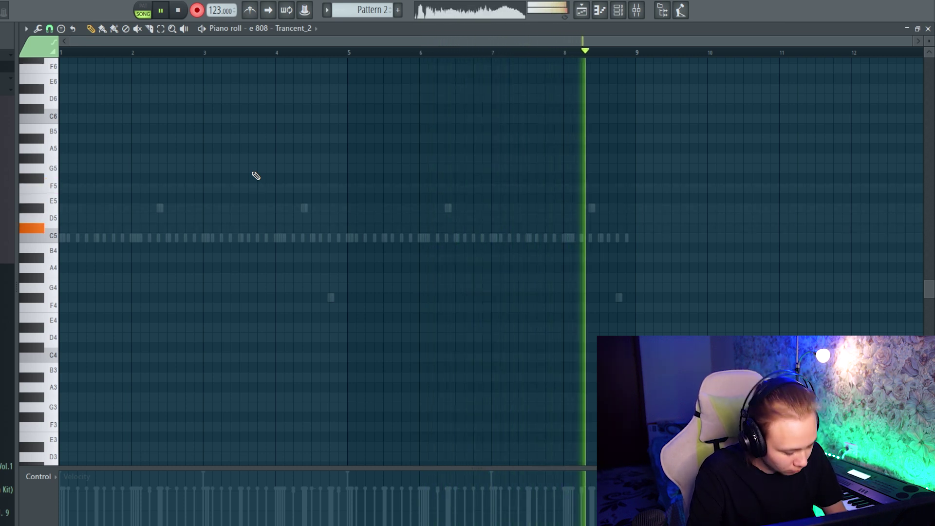
pyautogui.press('space')
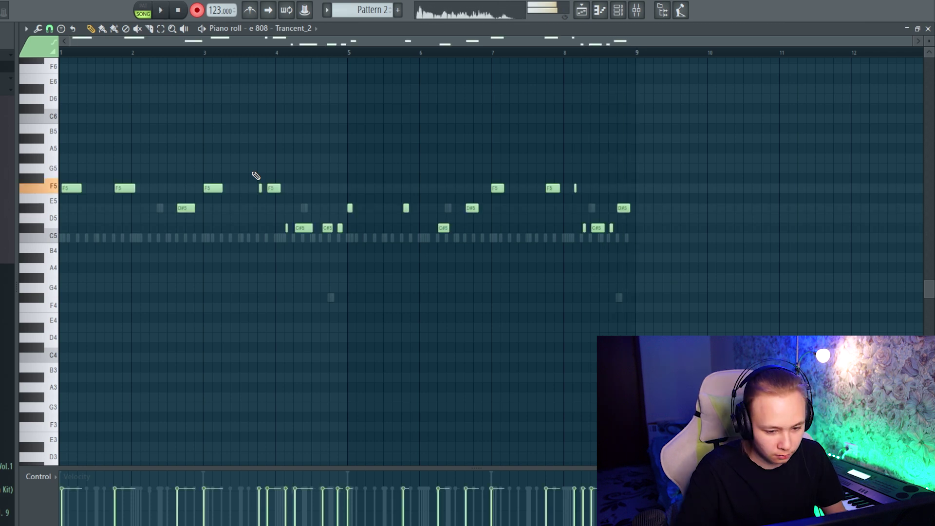
# Quantize the recorded 808 notes at full velocity and shorten them all to the same short length.
pyautogui.hotkey('ctrl', 'a')
pyautogui.hotkey('ctrl', 'd')
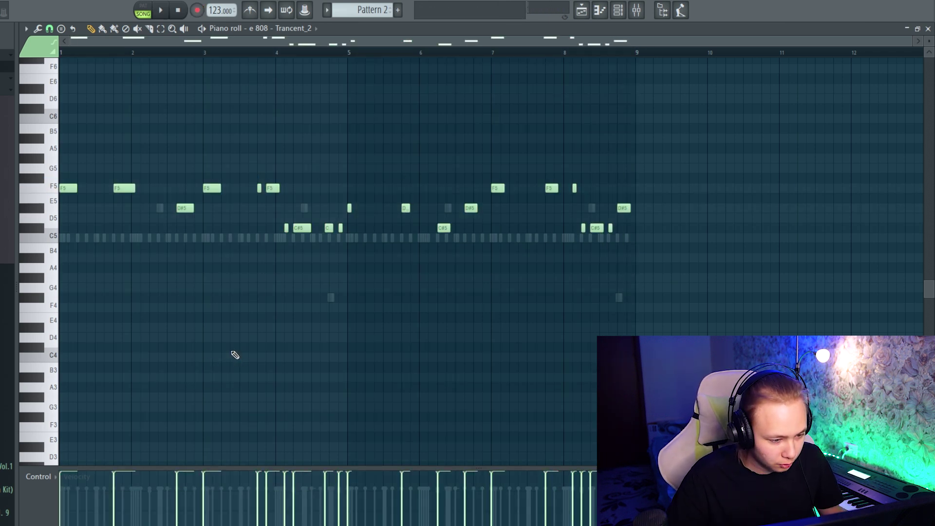
pyautogui.press('space')
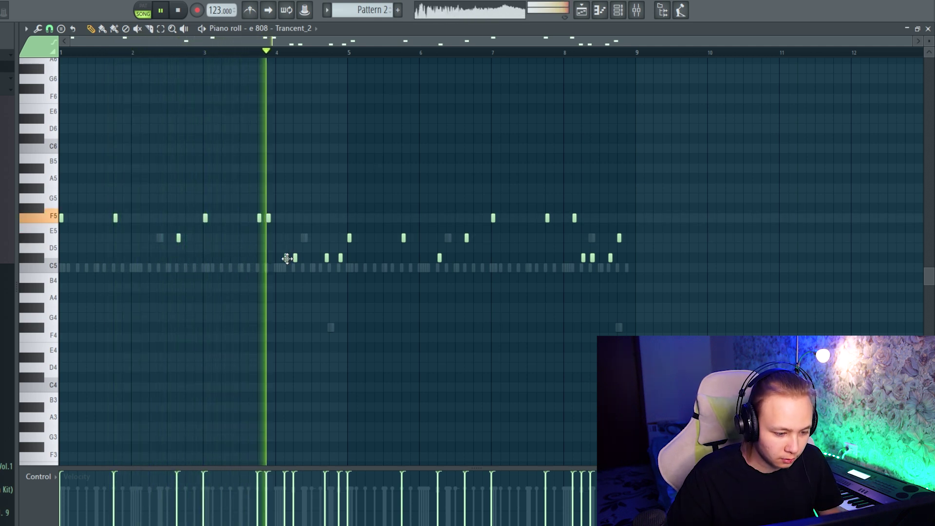
pyautogui.press('space')
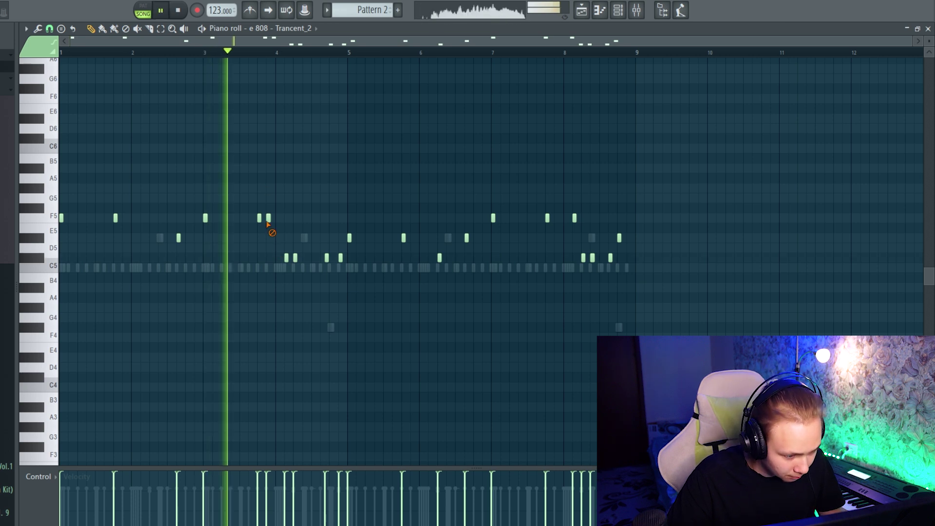
# Raise the 808's third note in bar 4 to D#5, delete the note after it, and raise bar 5's two notes to F5.
pyautogui.keyDown('ctrl'); pyautogui.scroll(3, 315, 293); pyautogui.keyUp('ctrl')
pyautogui.moveTo(336, 258); pyautogui.dragTo(330, 238)
pyautogui.rightClick(363, 258)
pyautogui.moveTo(378, 221); pyautogui.dragTo(378, 220)
pyautogui.press('space')
pyautogui.moveTo(481, 238); pyautogui.dragTo(482, 218)
pyautogui.rightClick(548, 257)
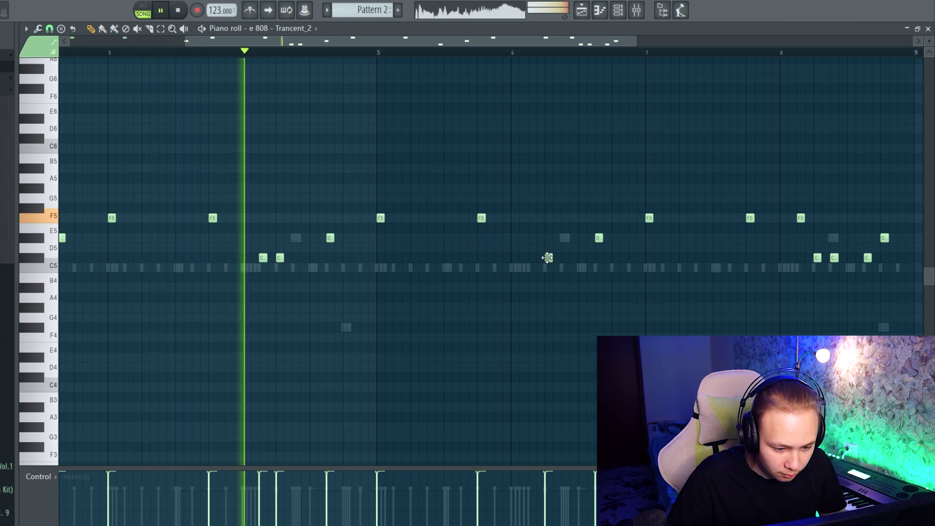
pyautogui.keyDown('ctrl'); pyautogui.scroll(-2, 376, 273); pyautogui.keyUp('ctrl')
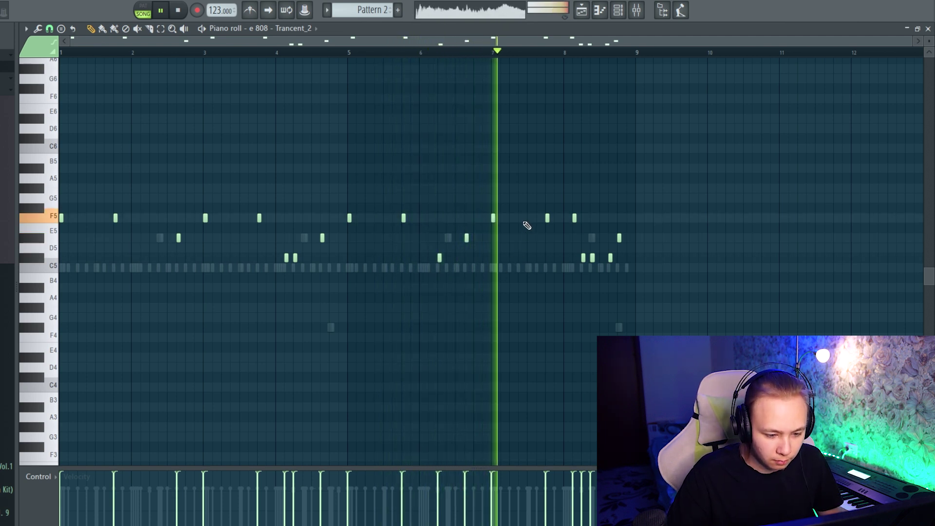
pyautogui.rightClick(547, 218)
pyautogui.click(547, 218)
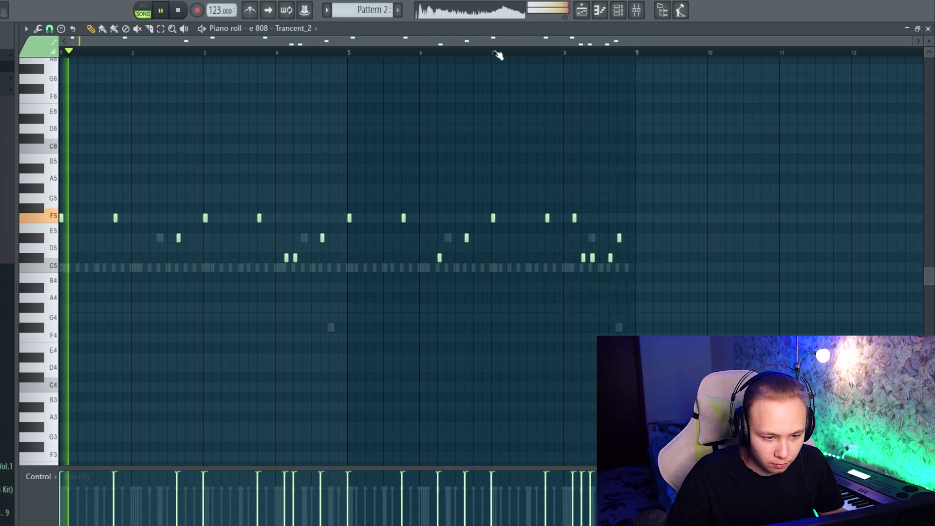
# Delete the 808's second C#5 in bar 8 and rearrange the bar's ending as D#5 hits on beats 3, 3.5 and 4.5.
pyautogui.keyDown('ctrl'); pyautogui.scroll(3, 685, 226); pyautogui.keyUp('ctrl')
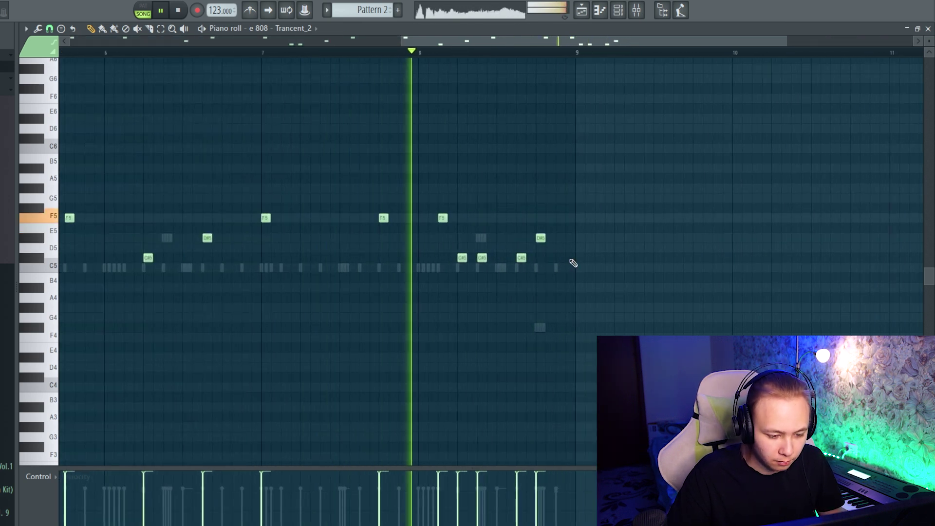
pyautogui.rightClick(482, 257)
pyautogui.press('space')
pyautogui.keyDown('ctrl'); pyautogui.scroll(2, 544, 273); pyautogui.keyUp('ctrl')
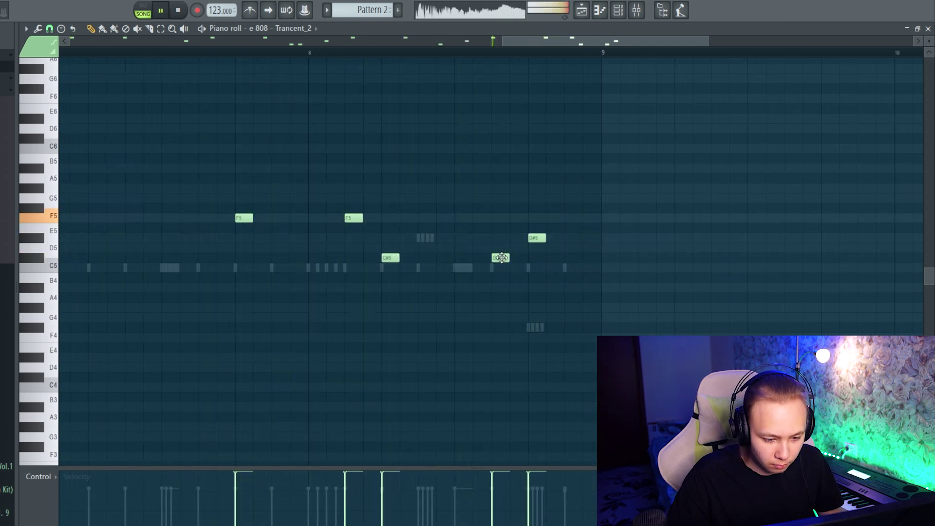
pyautogui.moveTo(495, 238); pyautogui.dragTo(458, 237)
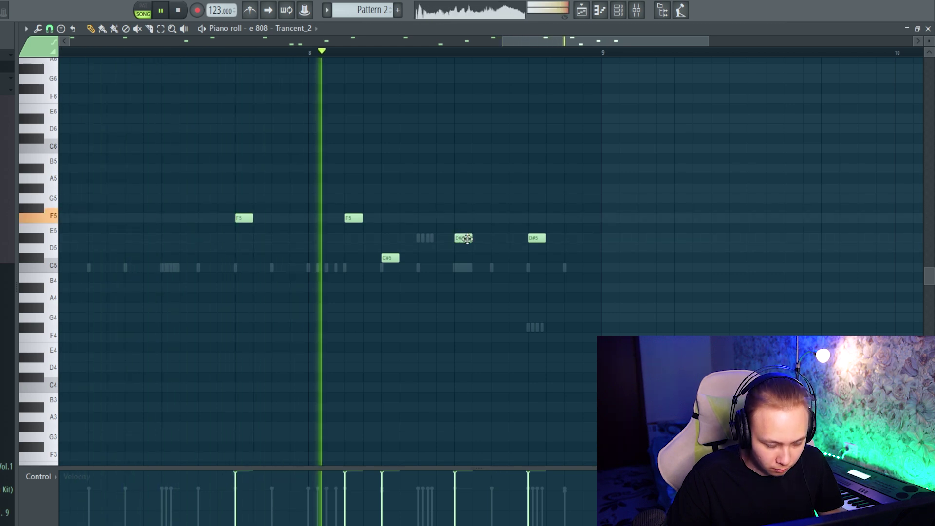
pyautogui.moveTo(537, 237); pyautogui.dragTo(501, 238)
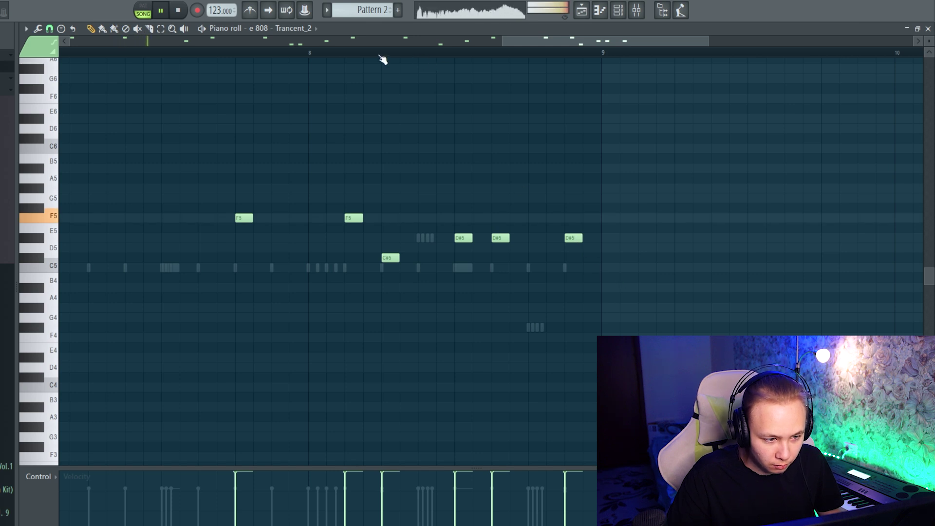
# Chop the 808's last D#5 note in bar 8 into two equal hits.
pyautogui.scroll(3, 530, 267)
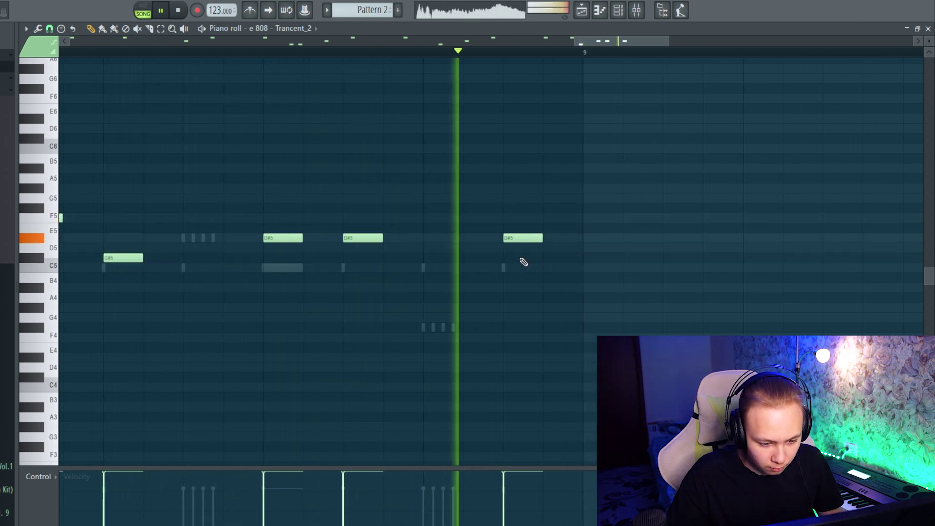
pyautogui.press('space')
pyautogui.hotkey('alt', 'u')
pyautogui.scroll(1, 679, 294)
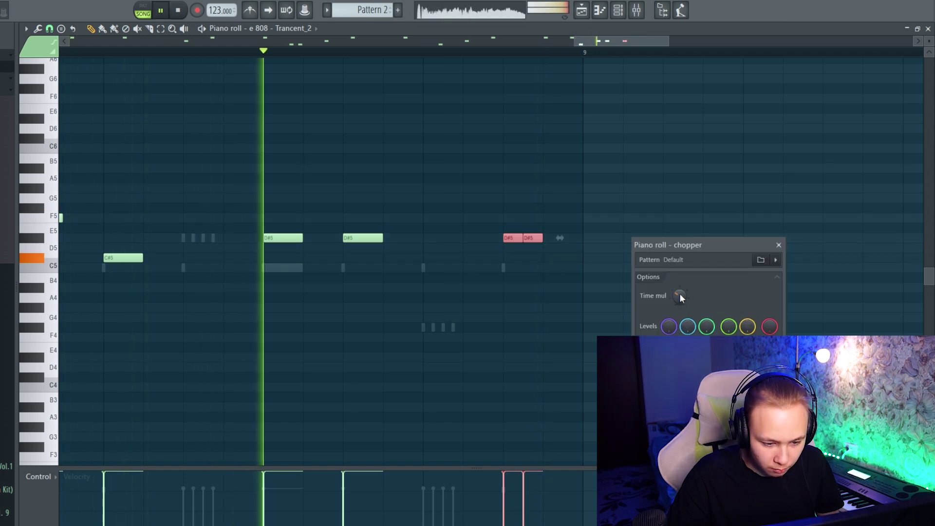
pyautogui.click(747, 369)
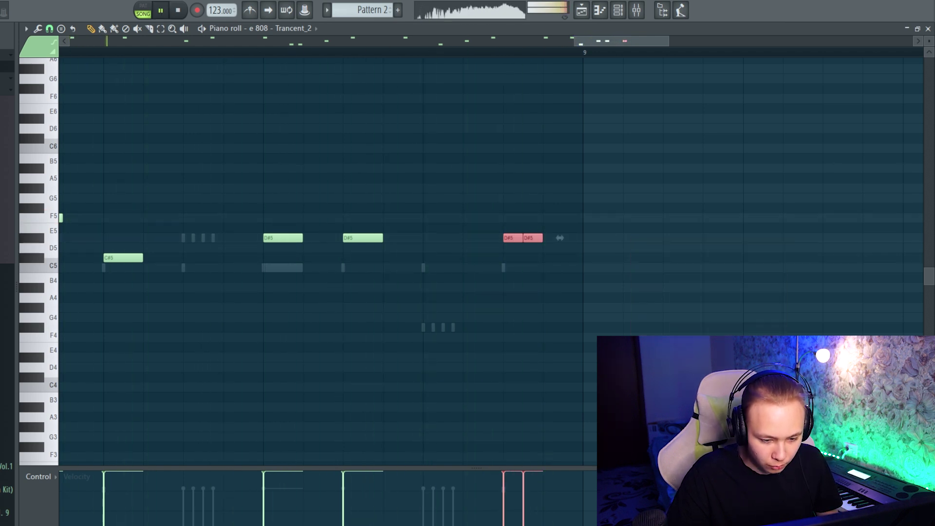
# Add an e Kick - Rack channel, paste the 808's pattern into it and flatten all its notes to C5.
pyautogui.scroll(-5, 709, 365)
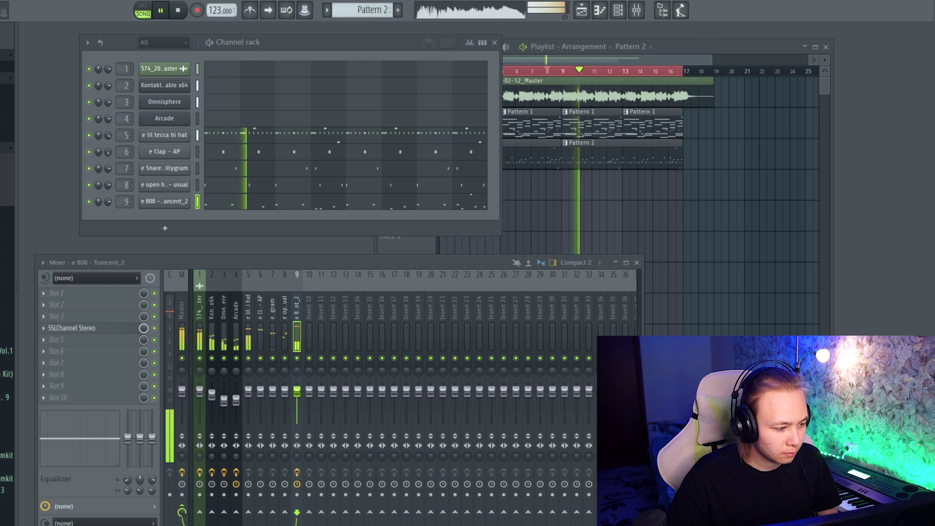
pyautogui.moveTo(121, 212); pyautogui.dragTo(173, 217)
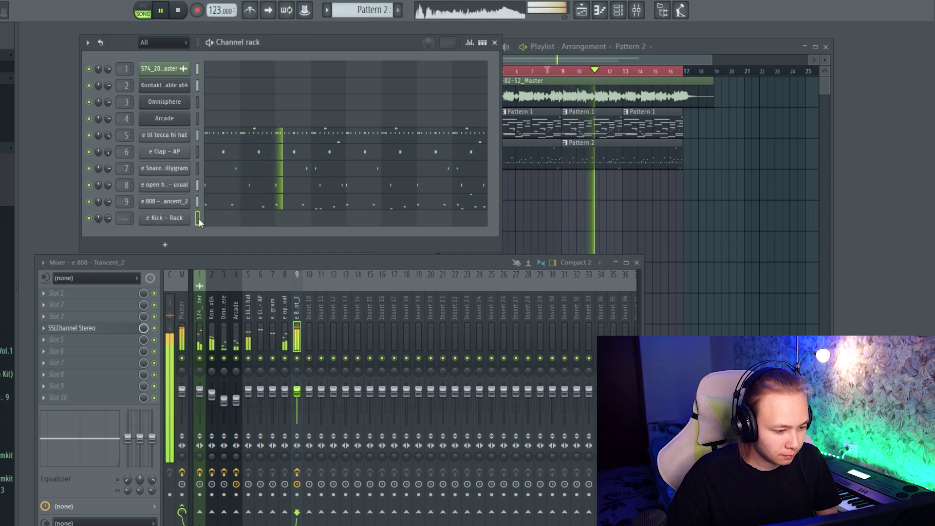
pyautogui.hotkey('ctrl', 'v')
pyautogui.click(223, 222)
pyautogui.hotkey('ctrl', 'a')
pyautogui.hotkey('alt', 'k')
pyautogui.click(560, 260)
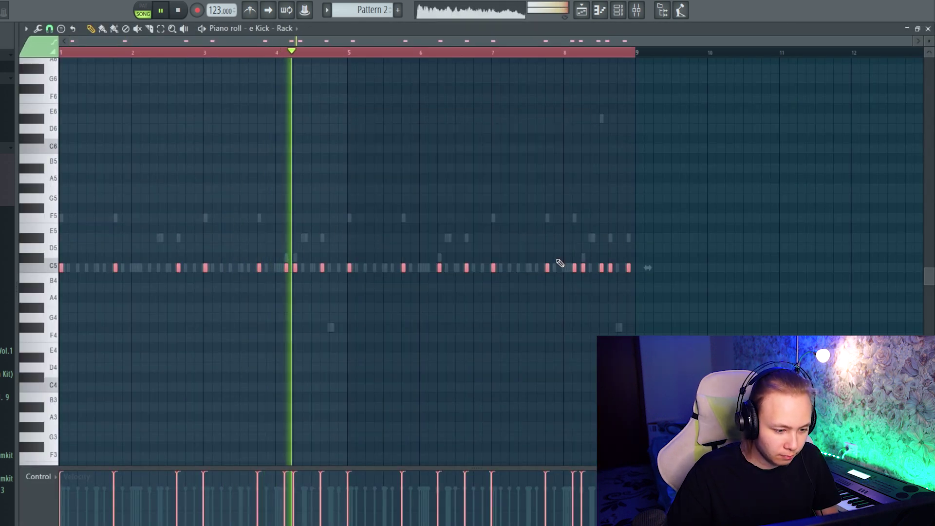
# Lower all kick notes to B4 and remove the first hit in bar 4 and two hits in bar 8.
pyautogui.hotkey('ctrl', 'd')
pyautogui.press('Escape')
pyautogui.click(313, 226)
pyautogui.hotkey('shift', 'Down')
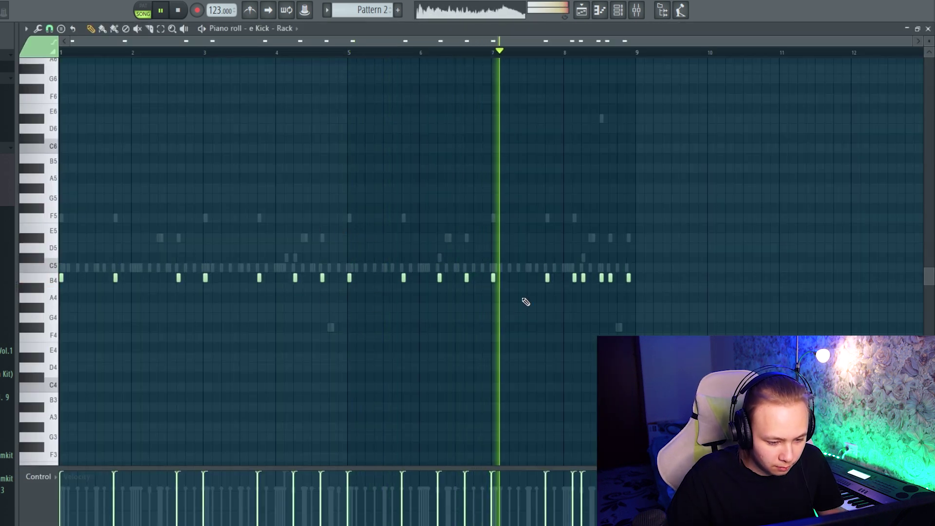
pyautogui.rightClick(575, 278)
pyautogui.rightClick(602, 278)
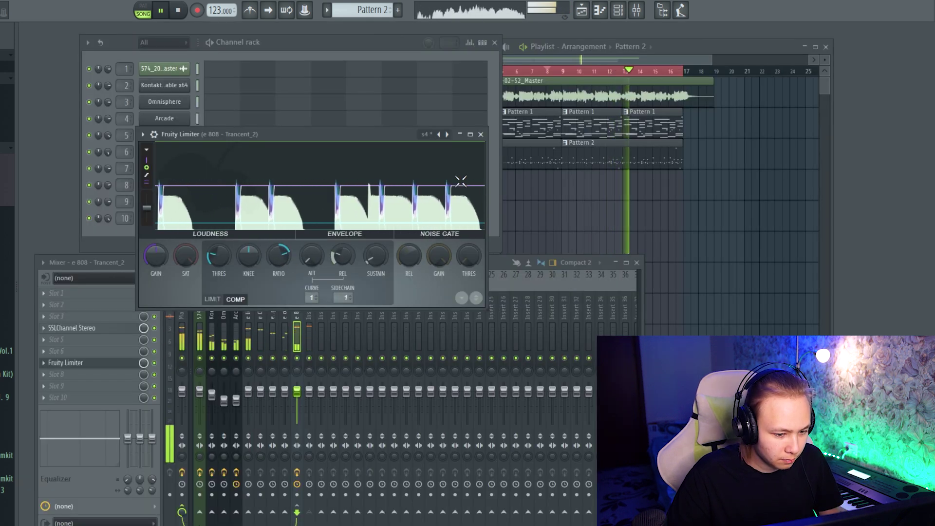
# Close the 808's Fruity Limiter, load SSLChannel Stereo in slot 4 of Insert 10, and raise its HF frequency and gain.
pyautogui.click(480, 134)
pyautogui.click(82, 330)
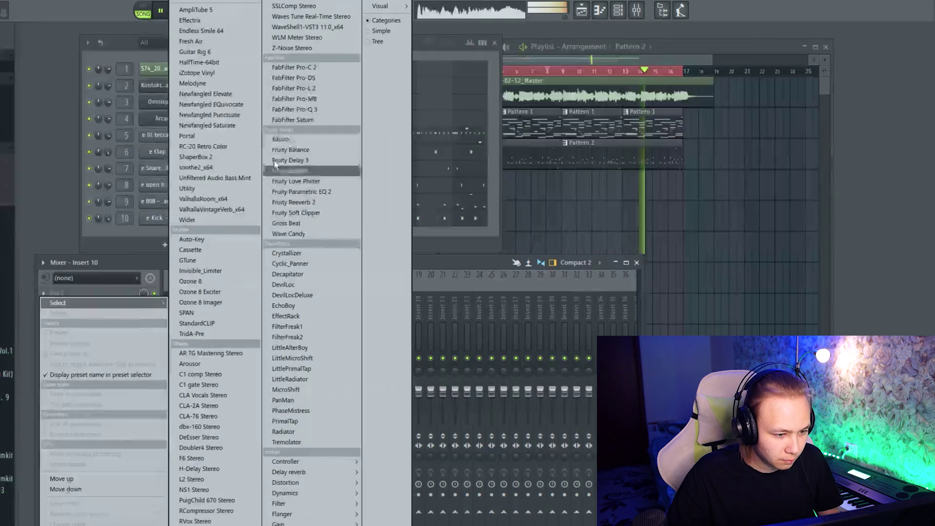
pyautogui.click(297, 71)
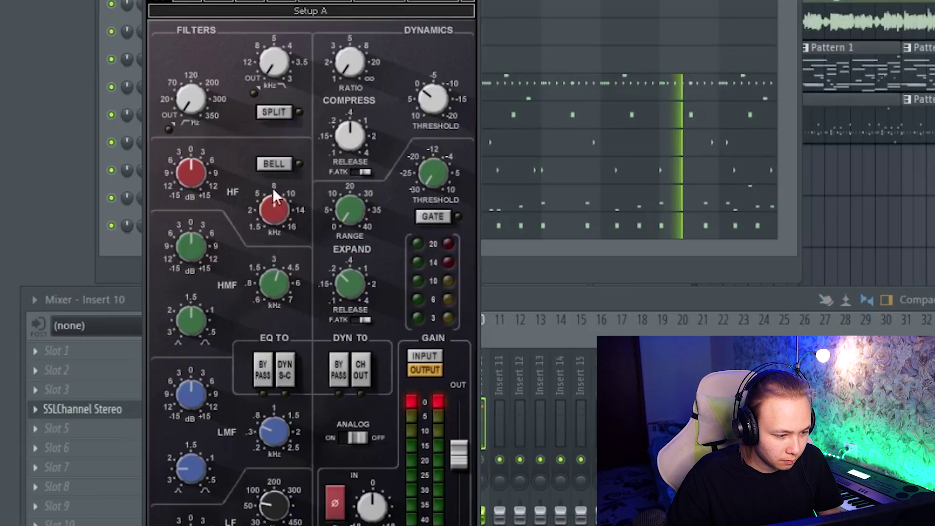
pyautogui.moveTo(274, 210); pyautogui.dragTo(274, 205)
pyautogui.moveTo(191, 172); pyautogui.dragTo(191, 146)
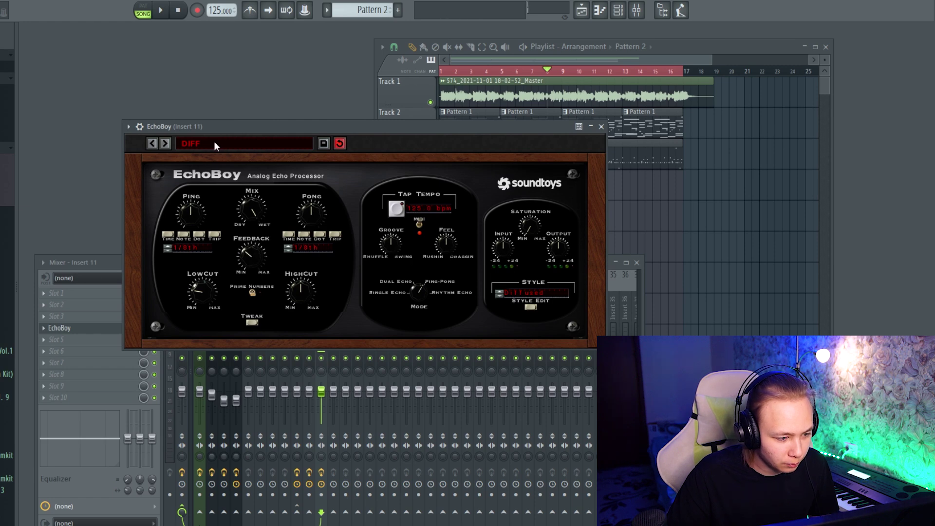
# Check EchoBoy with the DIFF preset on Insert 11 and close its window.
pyautogui.moveTo(214, 143); pyautogui.dragTo(225, 92)
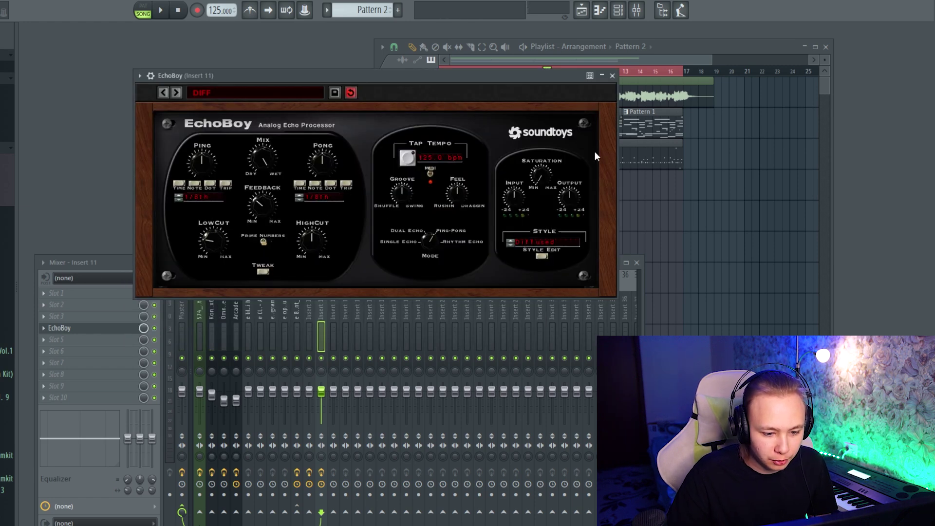
pyautogui.click(613, 76)
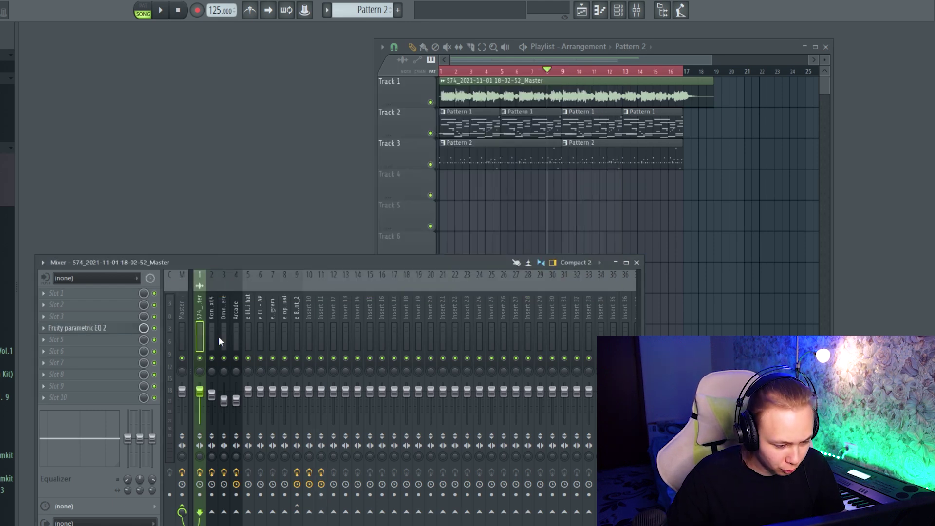